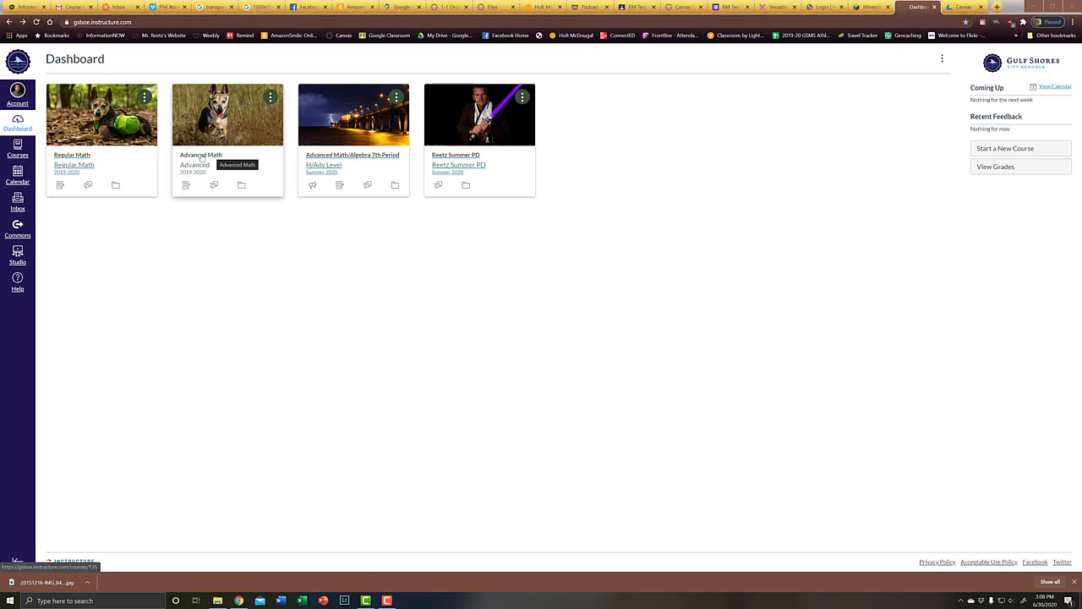
- Open the Advanced Math course and inspect its course home page choices, leaving them as they are
left_click(208, 159)
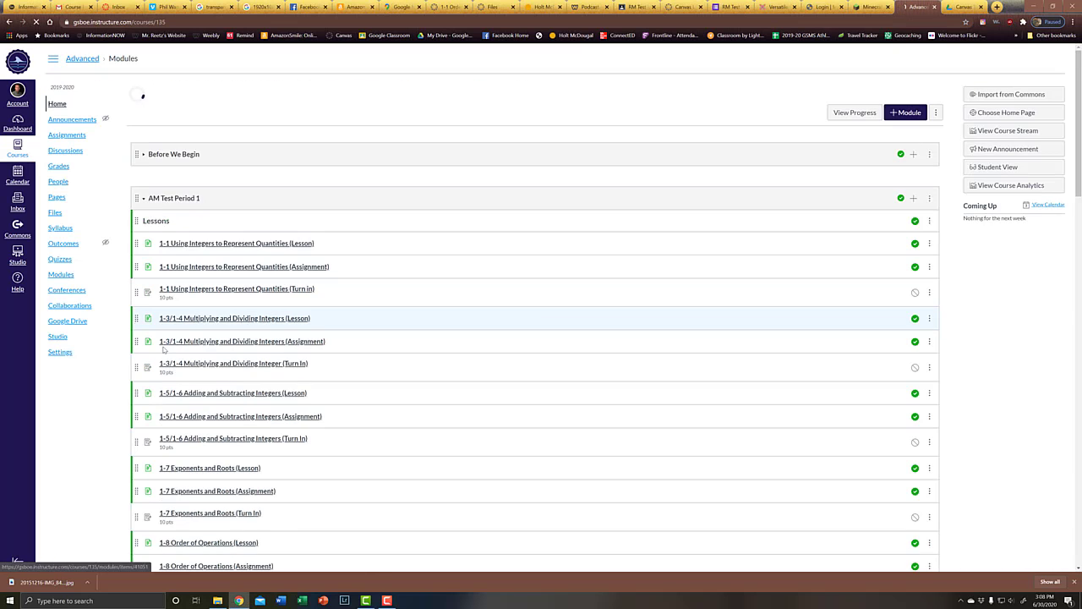
scroll(106, 181, "down", 2)
scroll(96, 276, "up", 2)
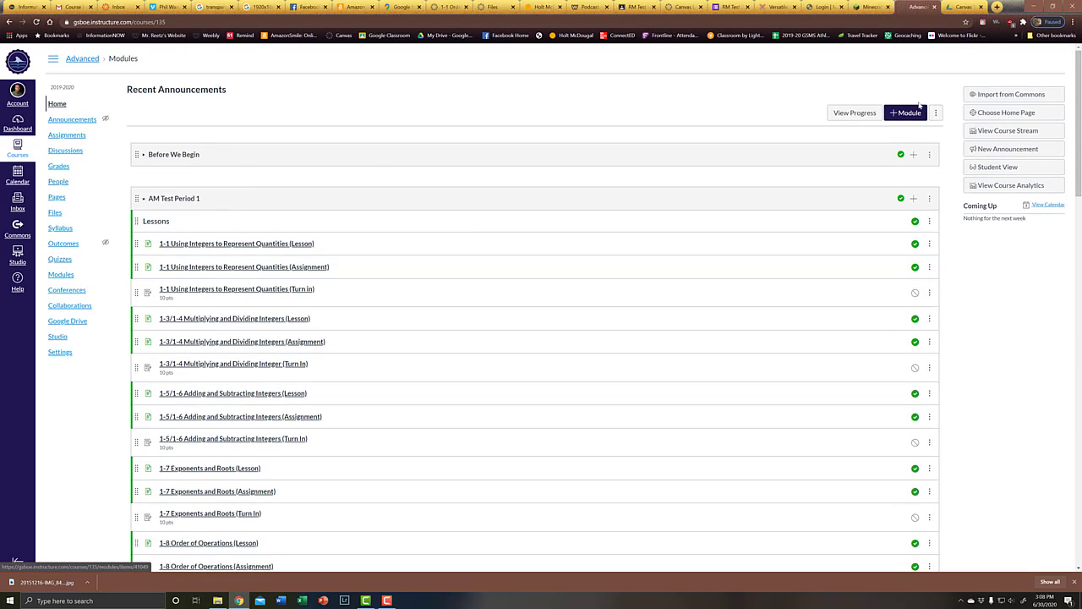
left_click(1006, 114)
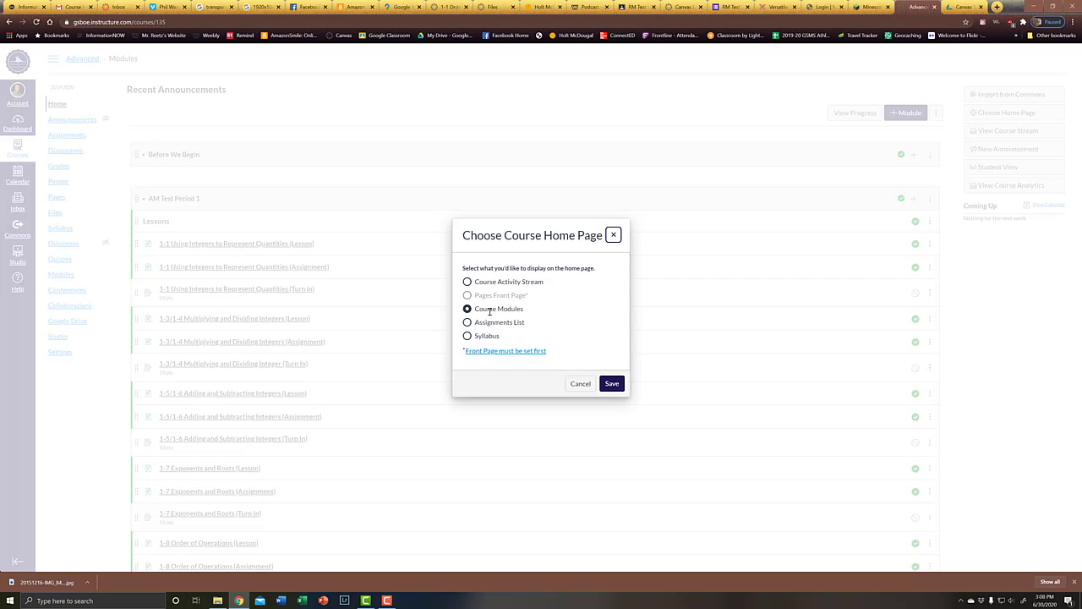
left_click(581, 383)
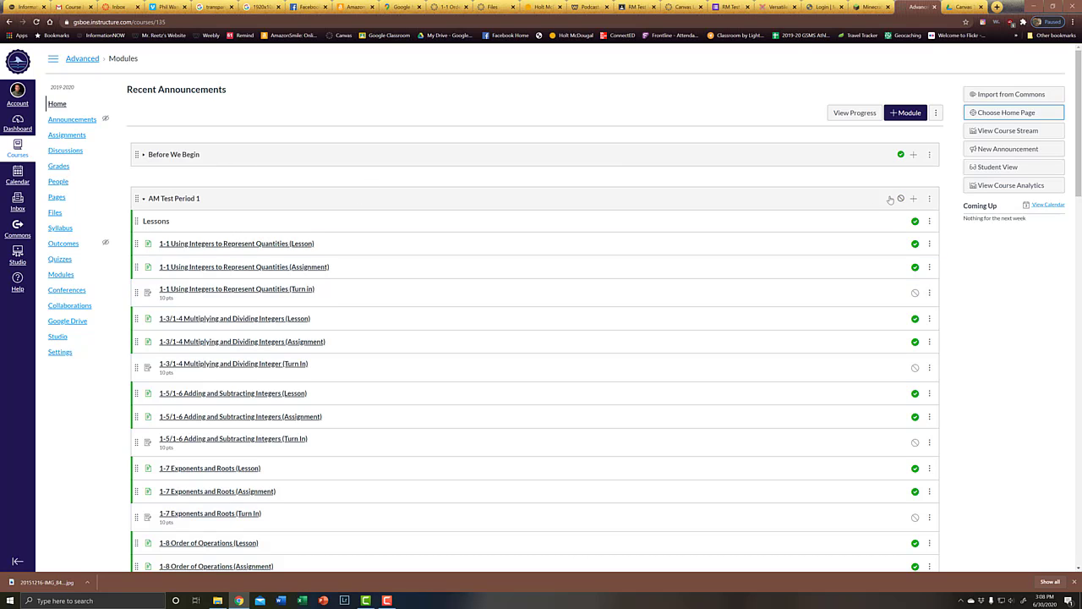
- Collapse the expanded modules, including AM Test Period 1, AM Test Period 4 (Fractions) and Semester Exams
left_click(149, 203)
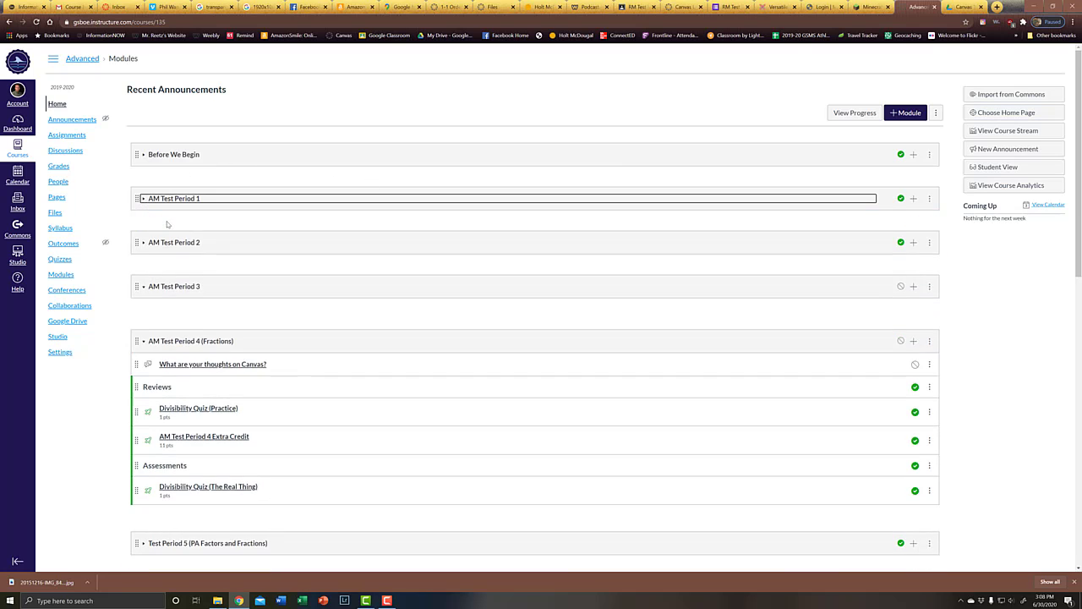
scroll(152, 217, "down", 2)
left_click(144, 216)
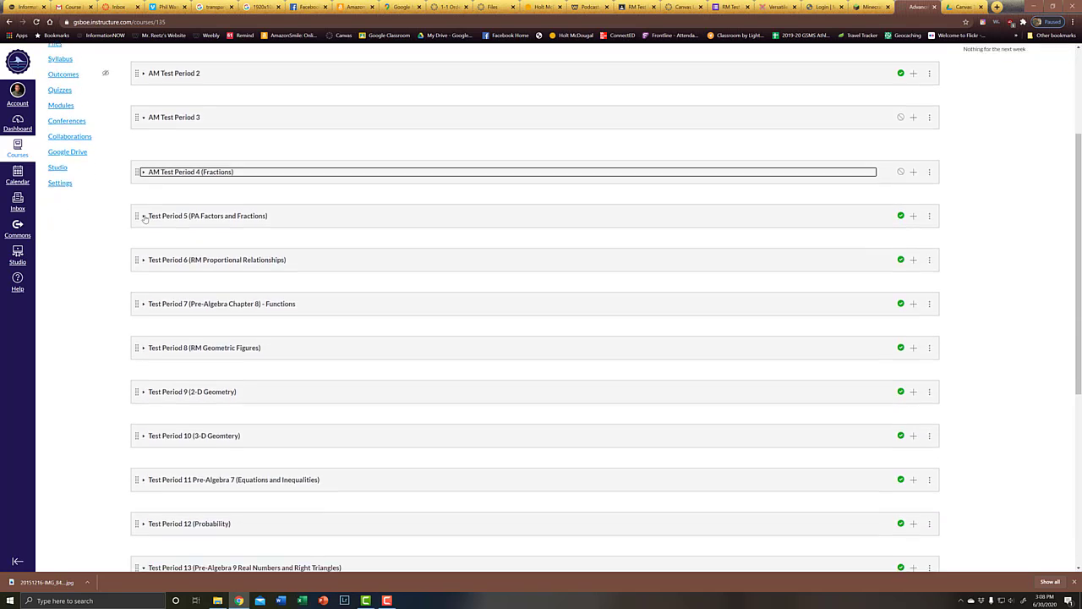
scroll(144, 359, "down", 3)
left_click(144, 358)
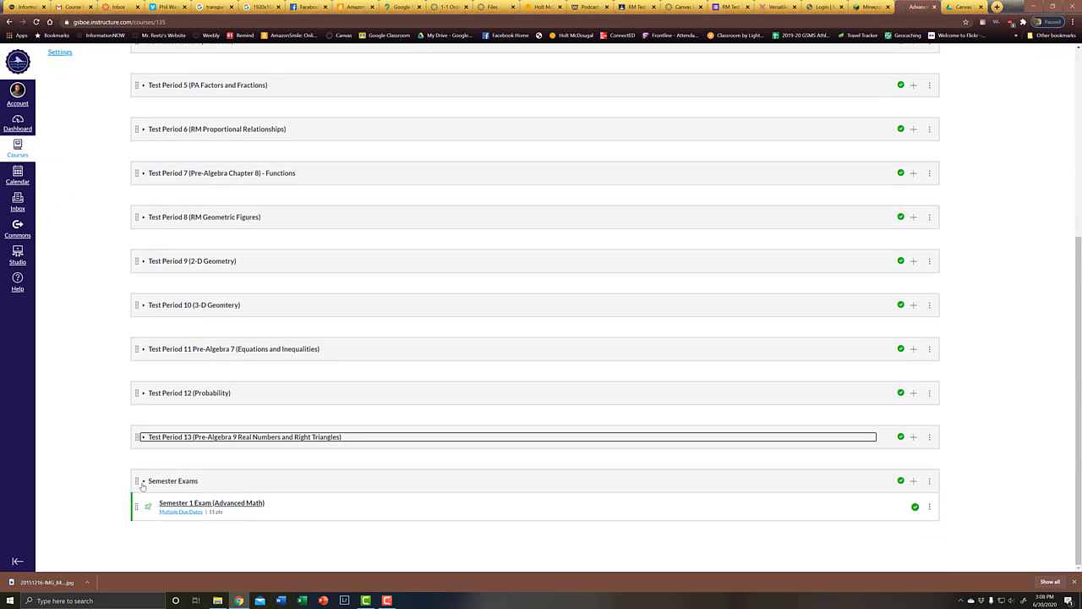
left_click(145, 484)
scroll(273, 280, "up", 5)
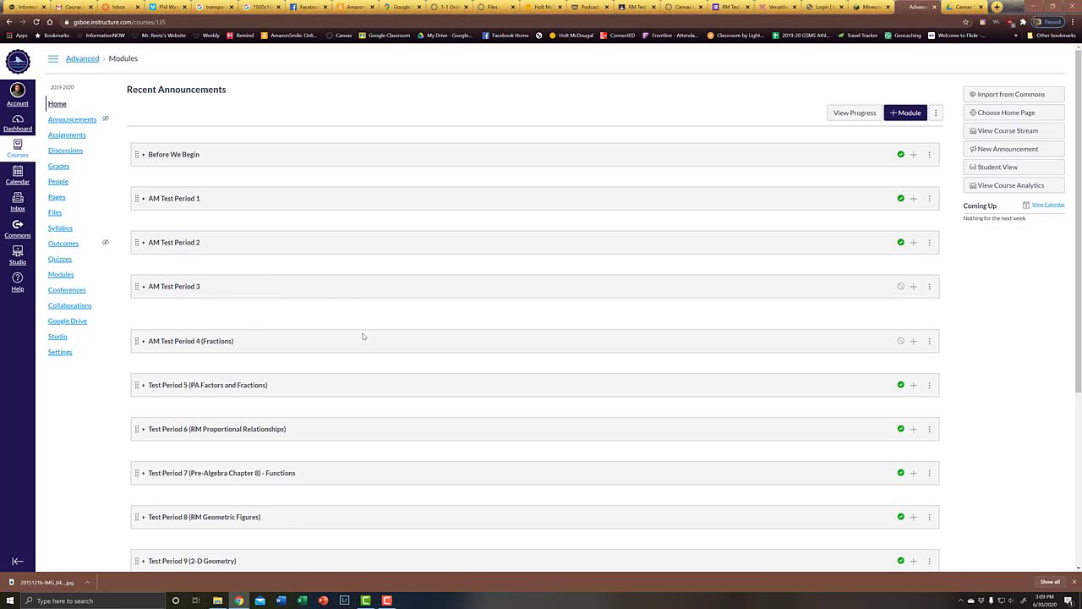
- Examine the contents of the AM Test Period 1 and Before We Begin modules, collapsing each again
left_click(143, 200)
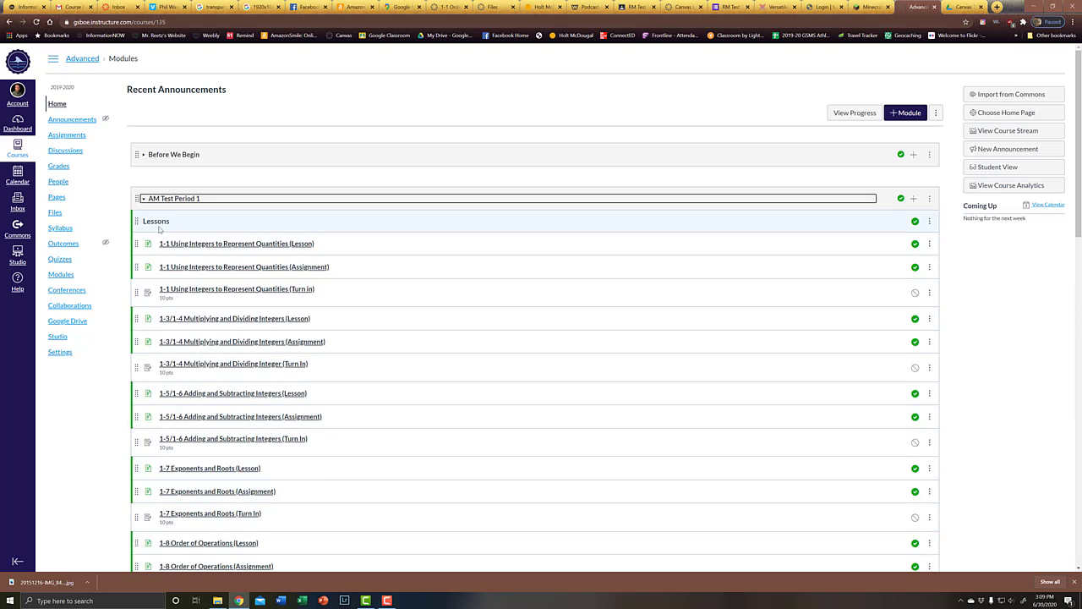
scroll(159, 228, "down", 5)
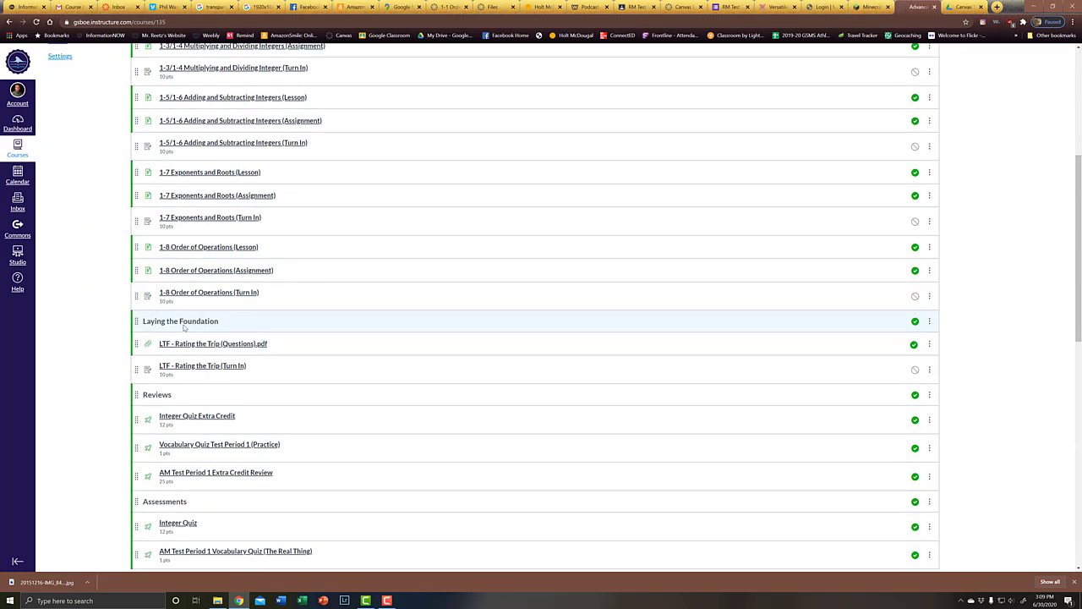
scroll(186, 325, "down", 2)
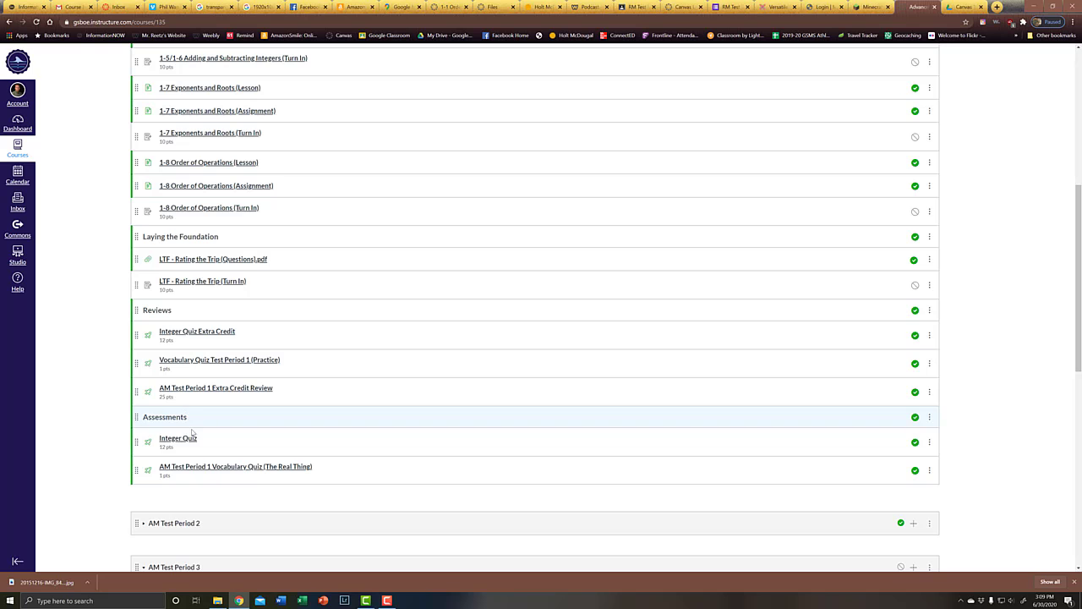
scroll(183, 417, "up", 6)
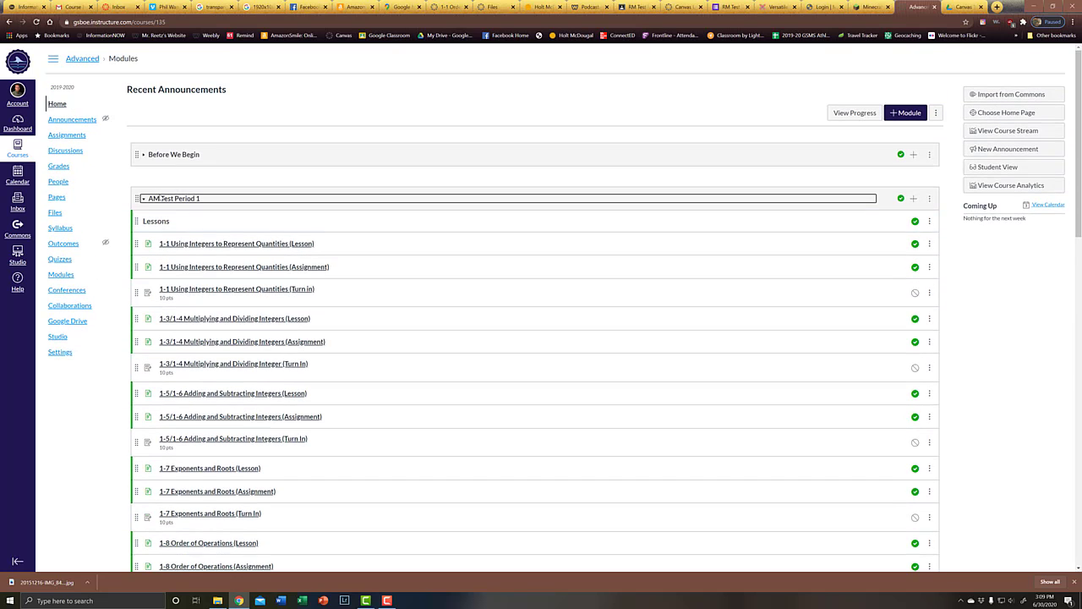
left_click(144, 199)
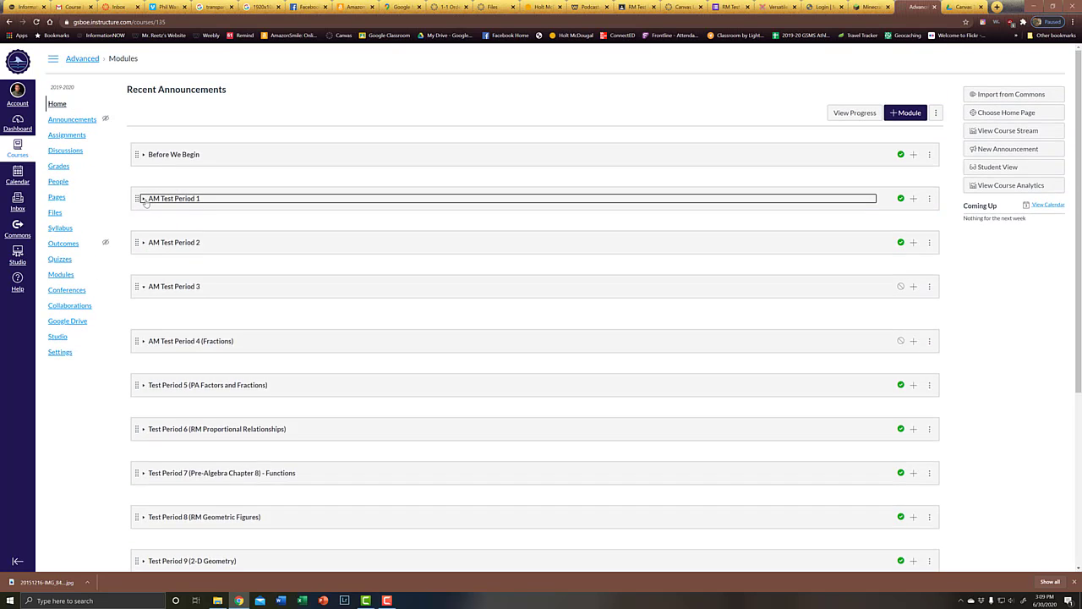
left_click(144, 155)
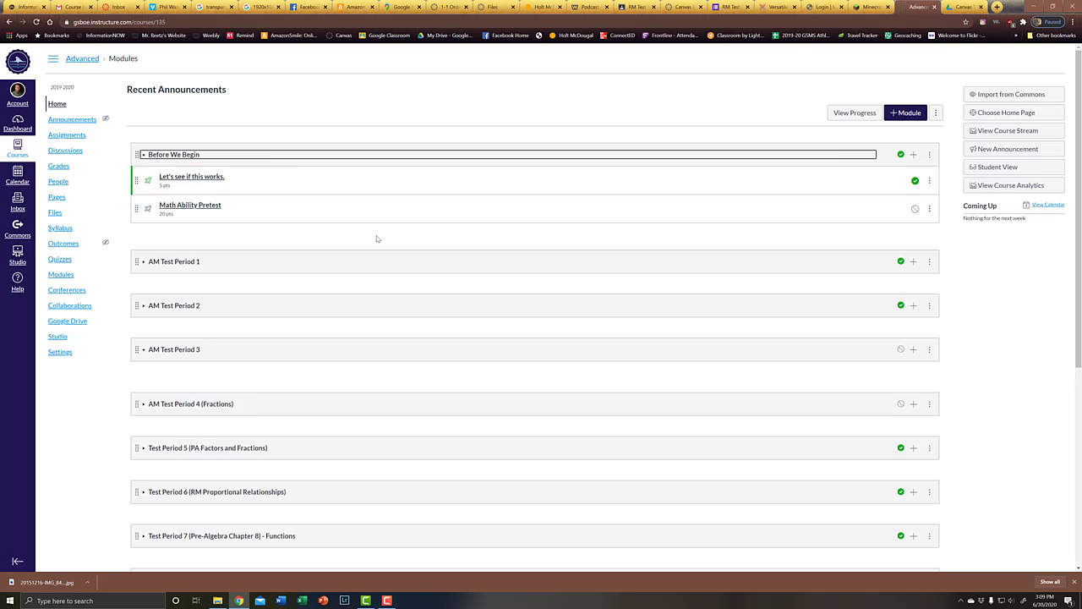
left_click(144, 155)
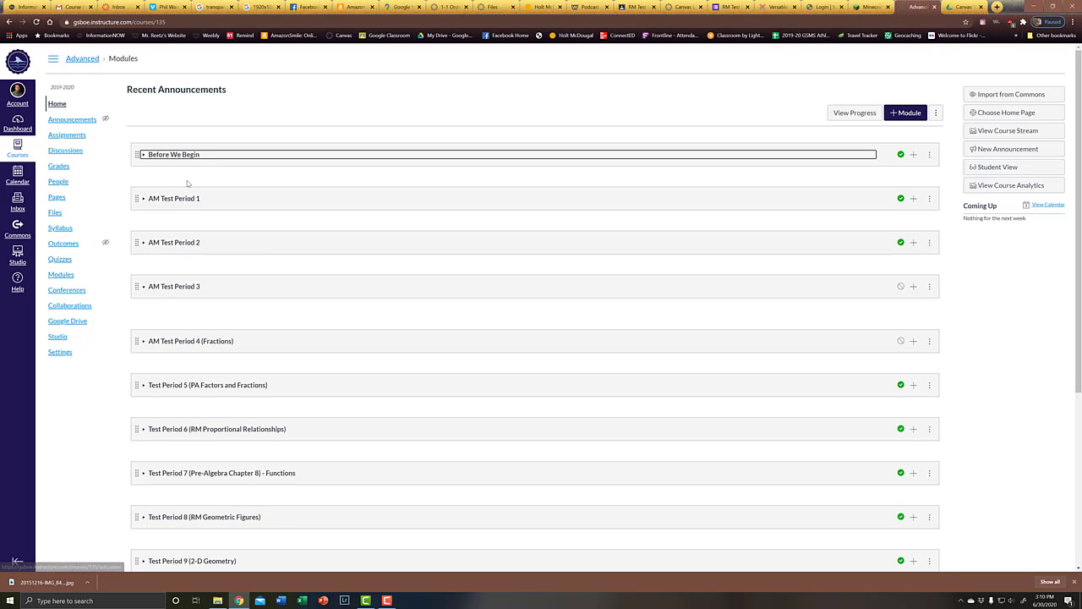
- Start sharing the "Let's see if this works." quiz from the Before We Begin module to Commons, with use limited to Only Me
left_click(144, 155)
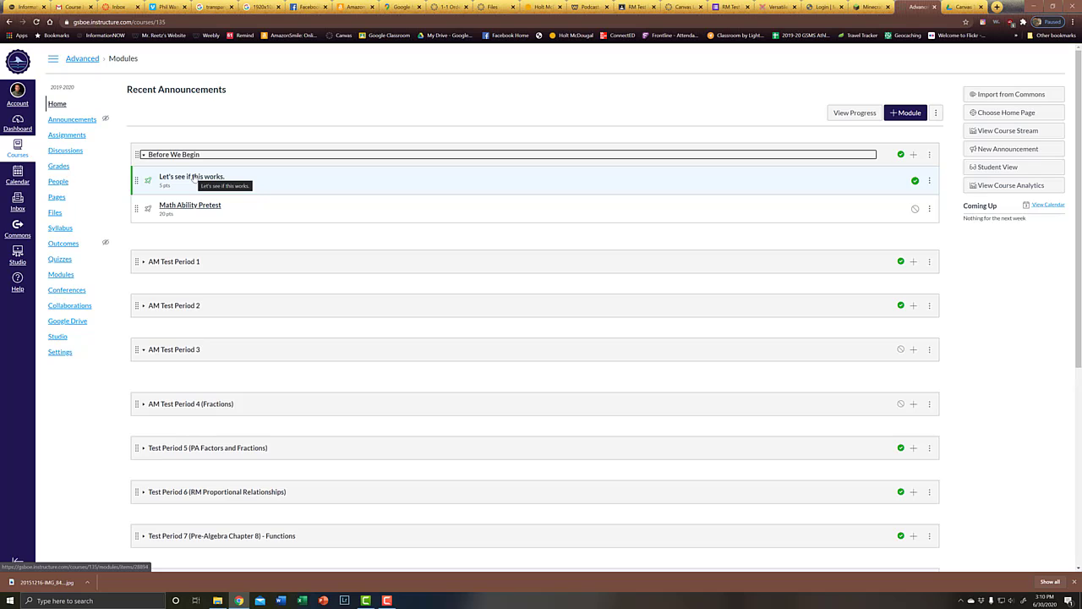
left_click(930, 182)
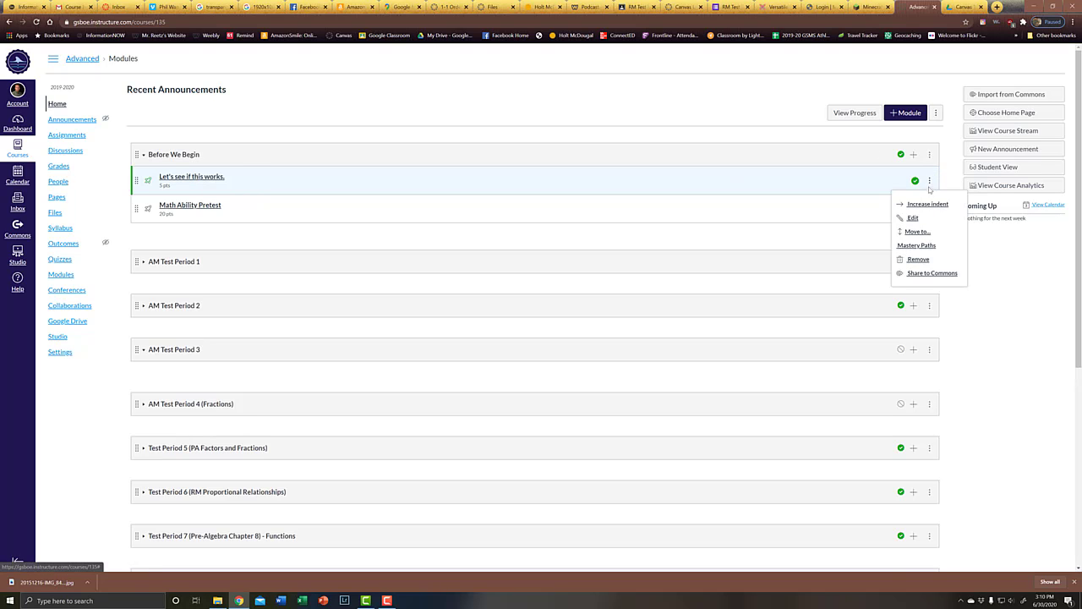
left_click(924, 273)
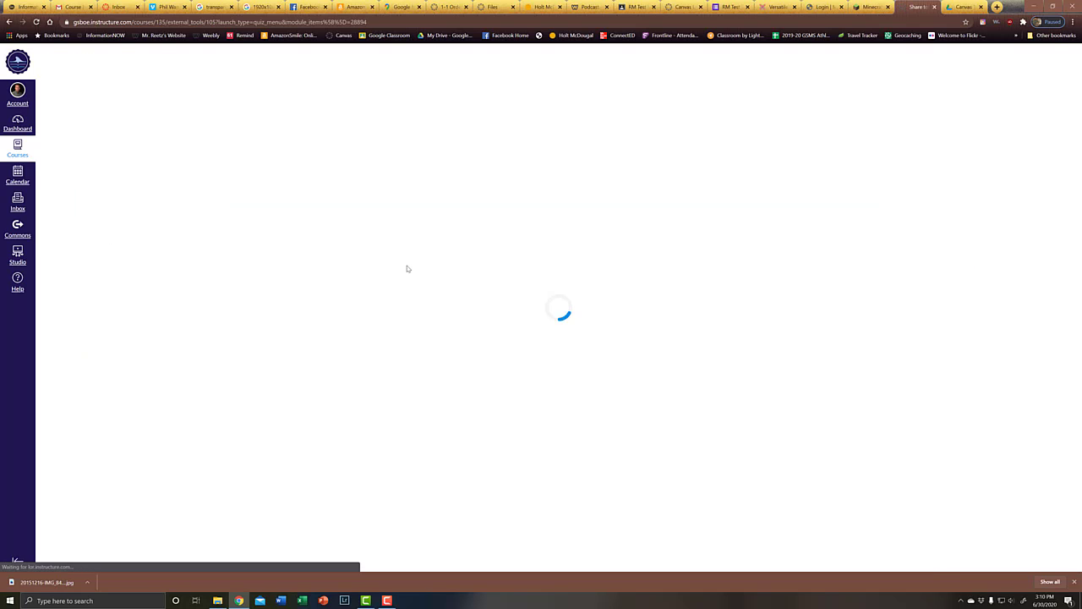
left_click(64, 168)
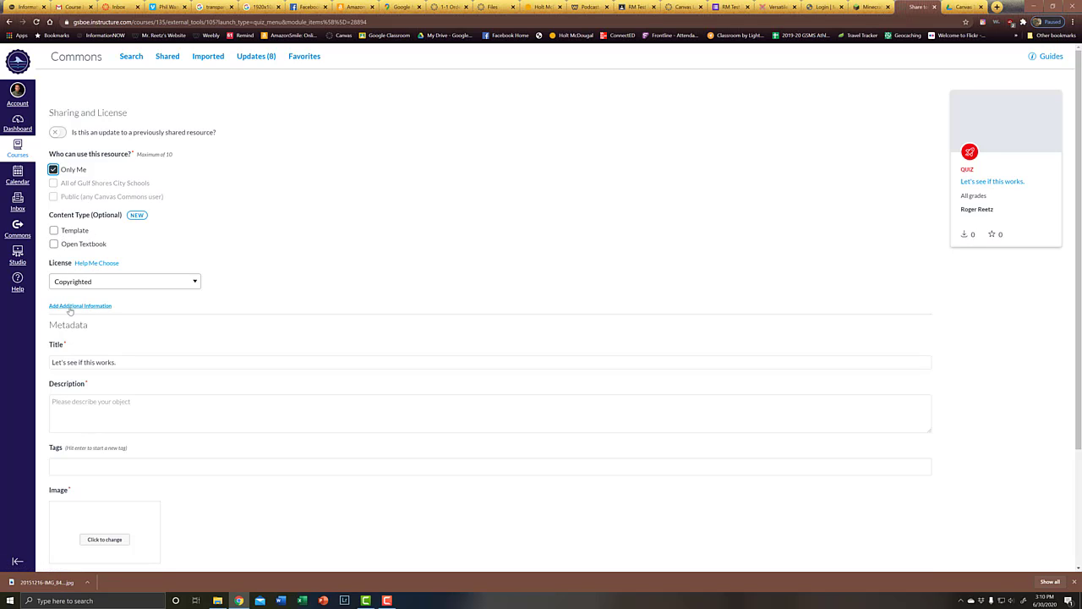
- Copy the resource's title, "Let's see if this works.", into its description
left_click(133, 363)
key("ctrl+a")
key("ctrl+c")
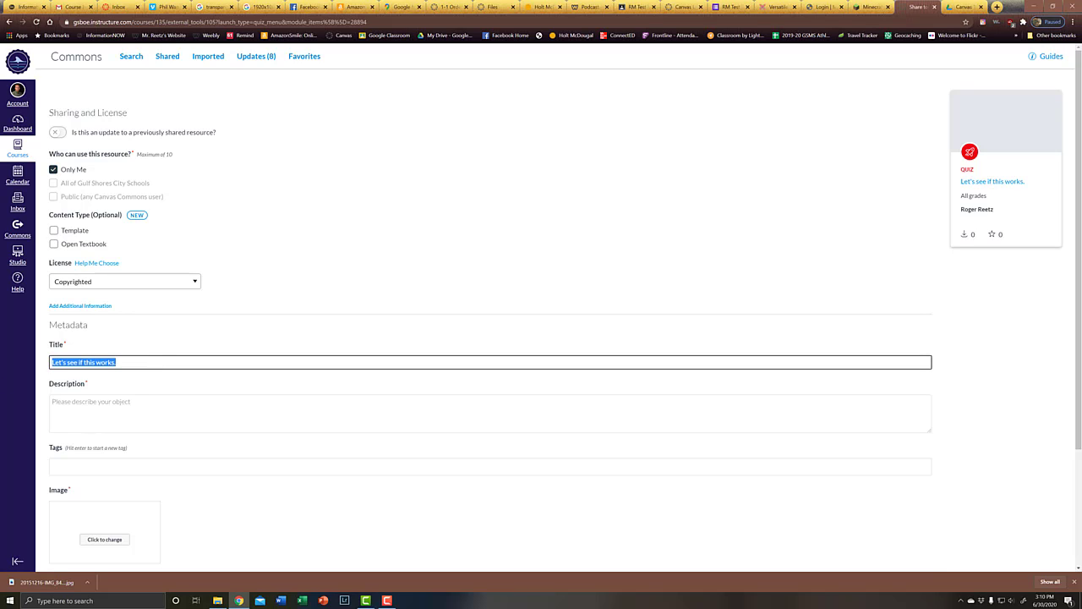
left_click(96, 410)
key("ctrl+v")
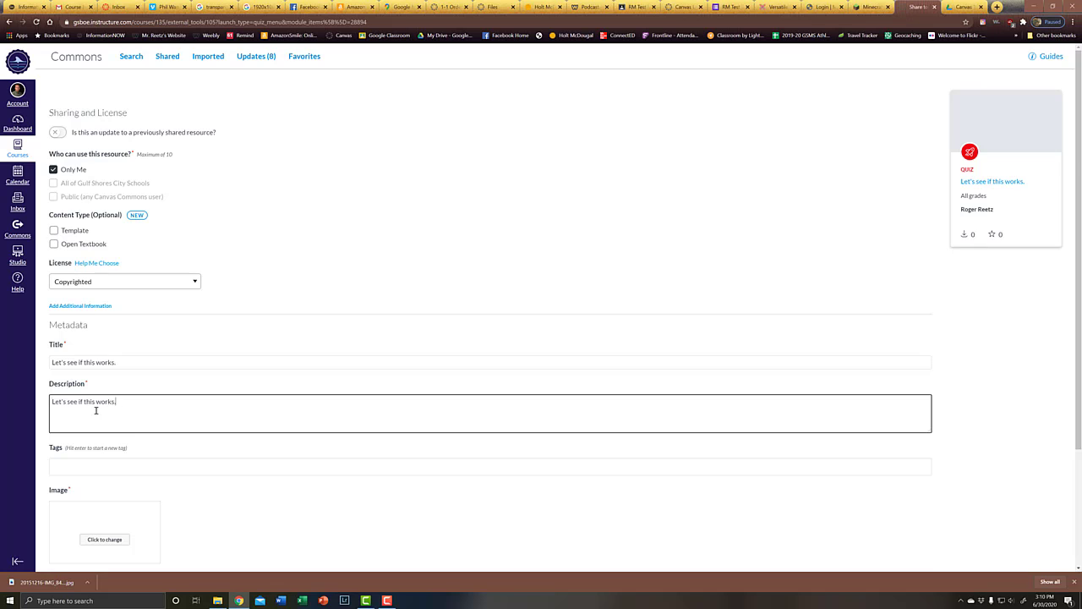
- Set the resource image to the Unsplash photo of a laptop with a coffee cup on a wooden desk
scroll(96, 411, "down", 3)
left_click(115, 391)
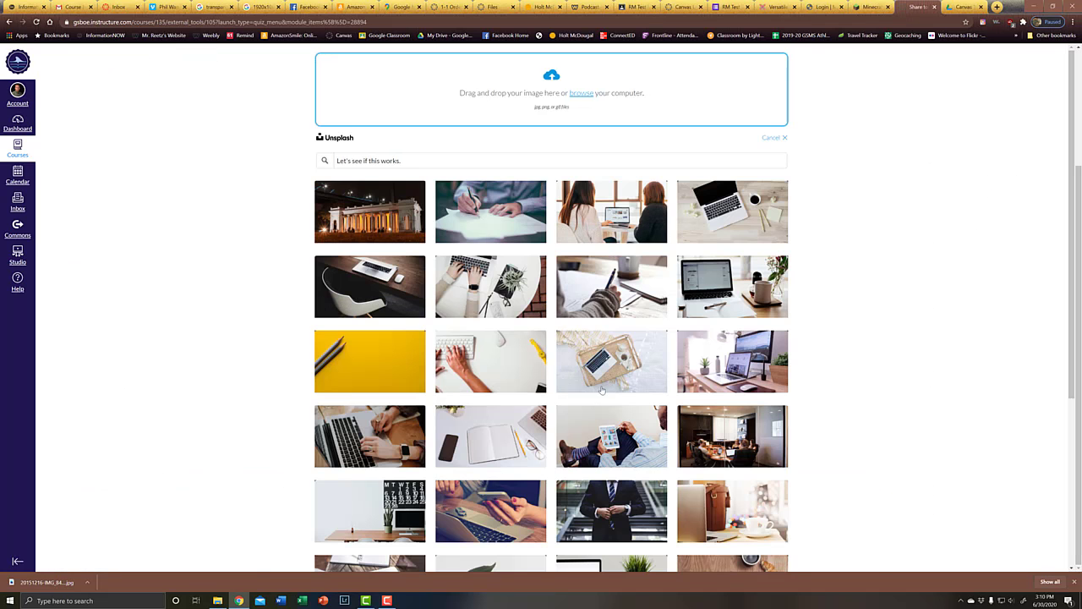
left_click(718, 200)
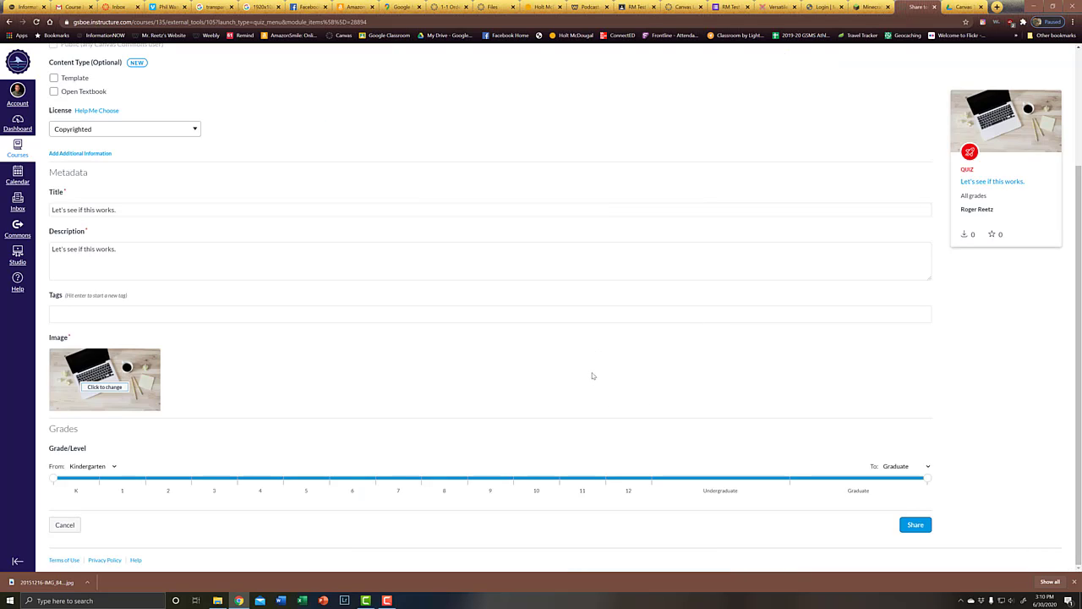
- Review the sharing, license, metadata and grade settings, and share the quiz to Commons
scroll(593, 375, "up", 3)
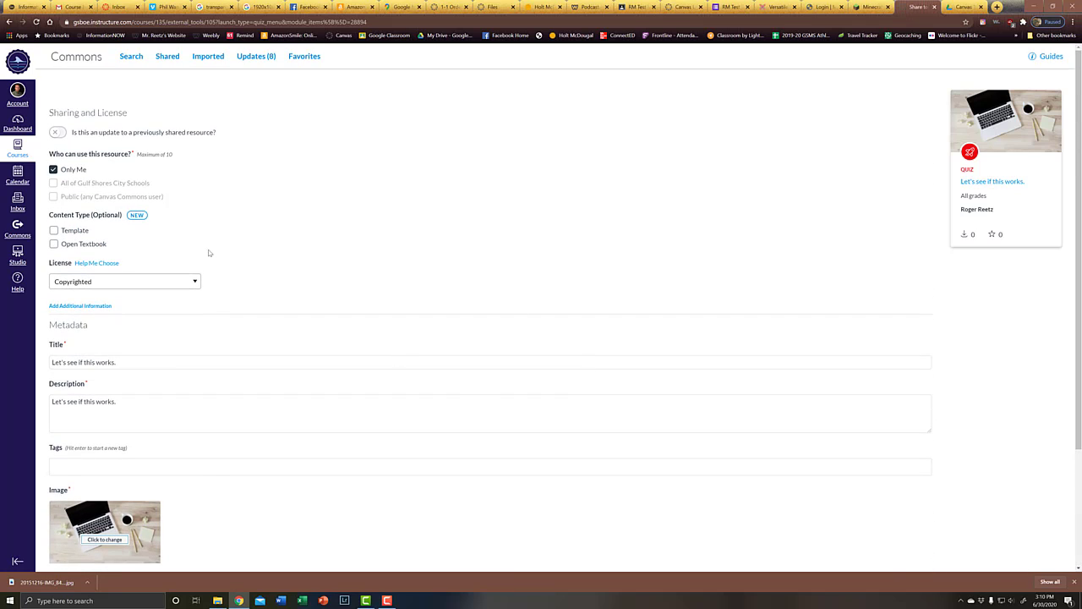
scroll(345, 383, "down", 3)
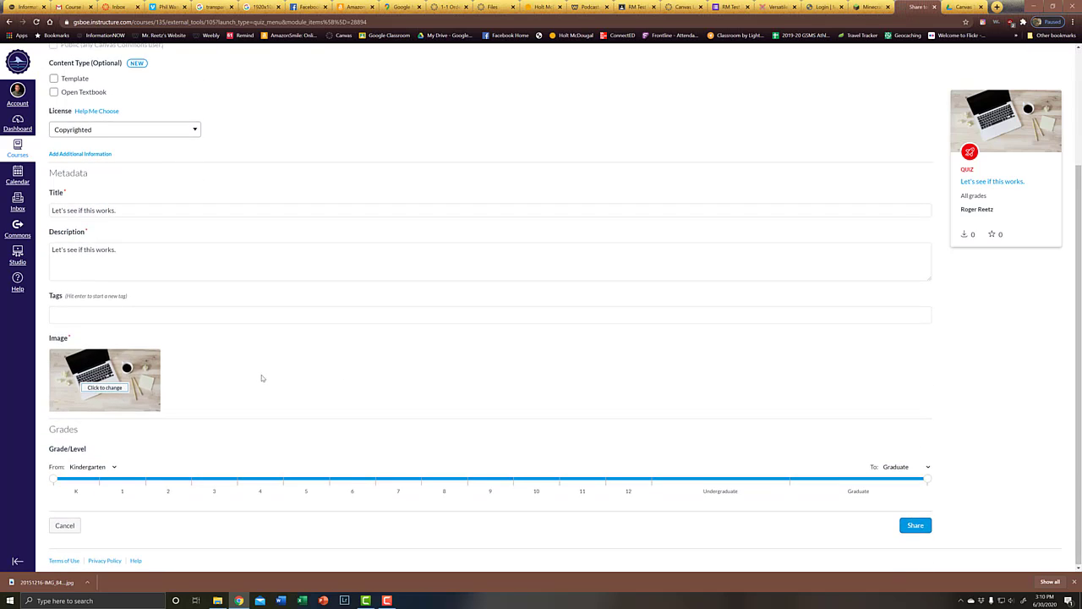
scroll(261, 377, "up", 3)
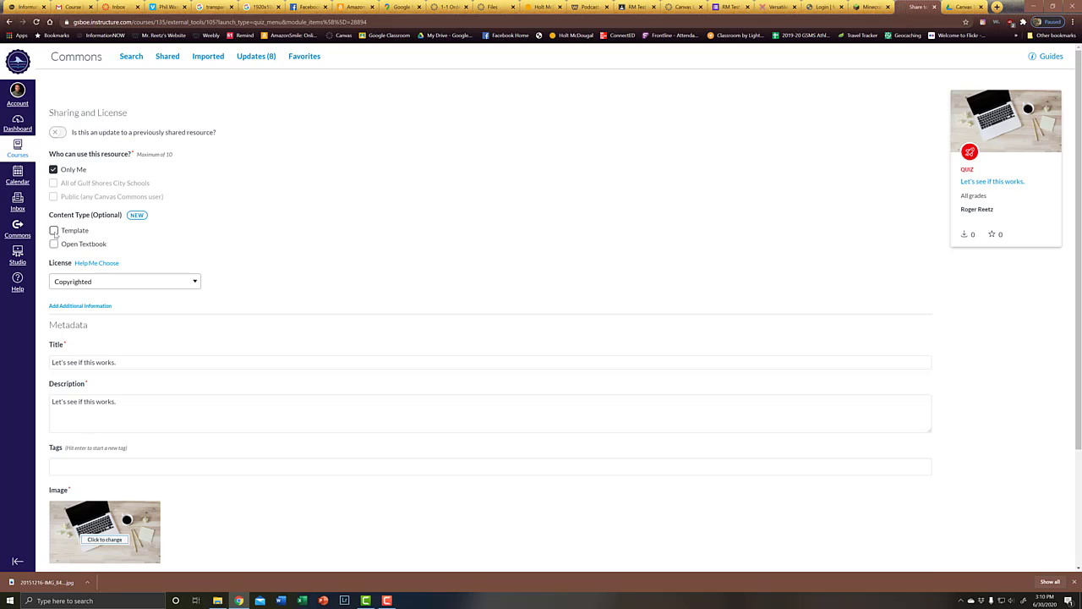
scroll(357, 300, "down", 3)
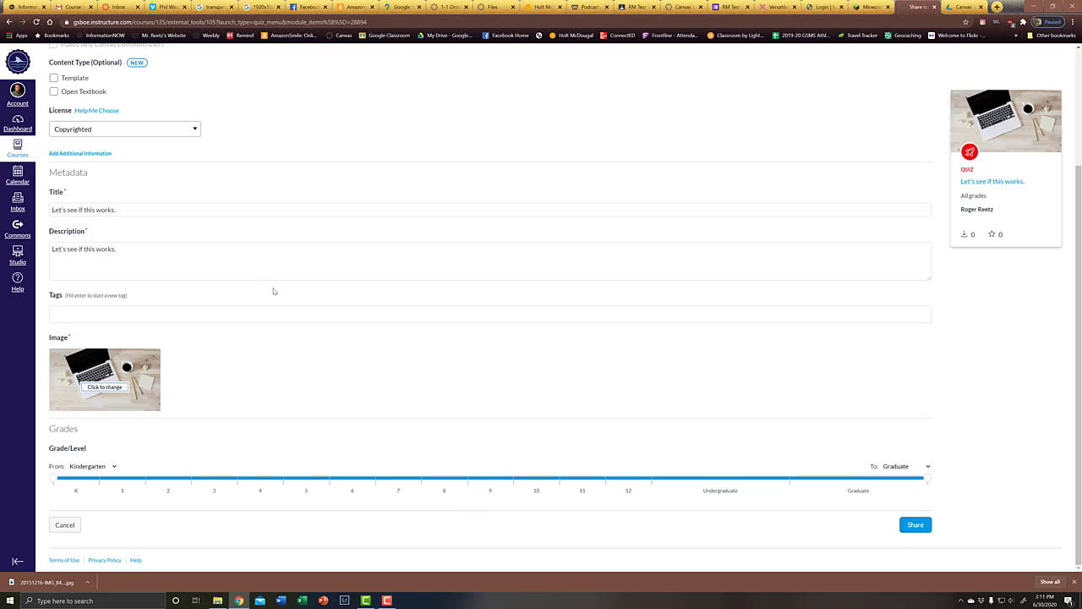
scroll(274, 291, "up", 3)
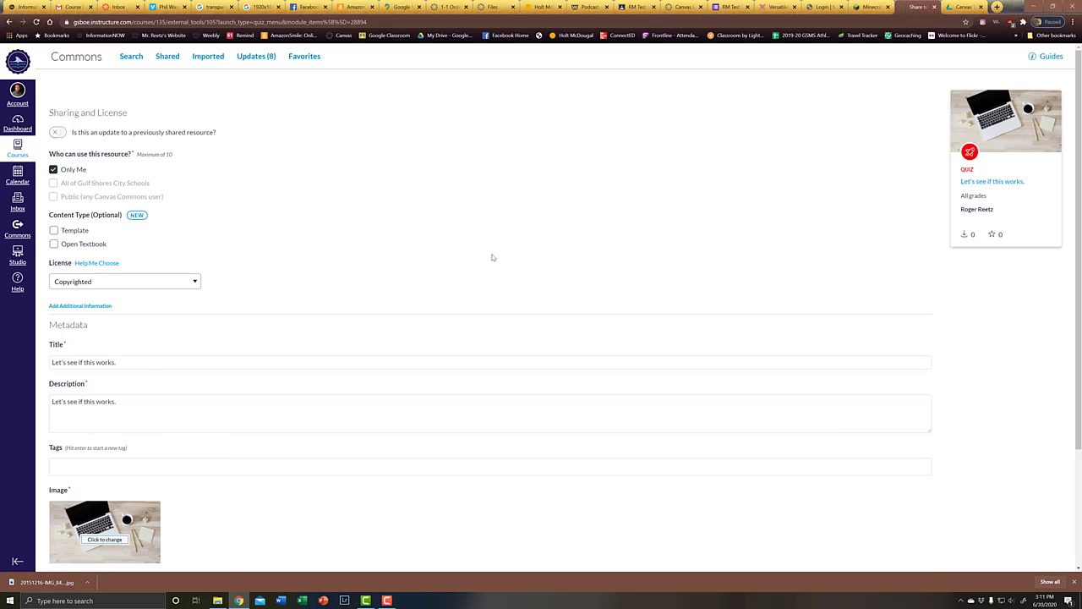
scroll(541, 251, "down", 3)
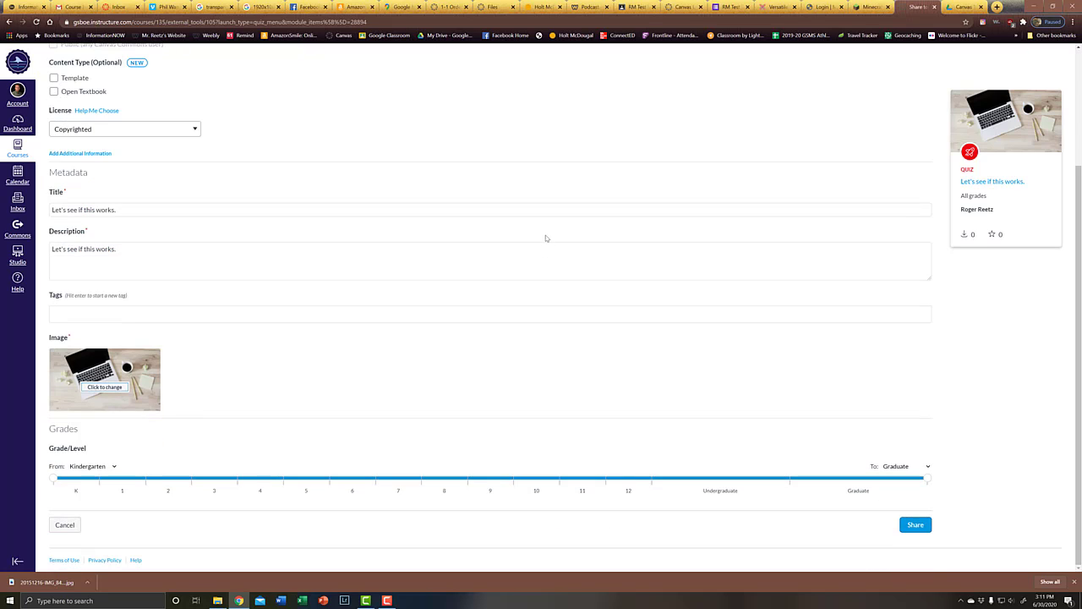
left_click(920, 525)
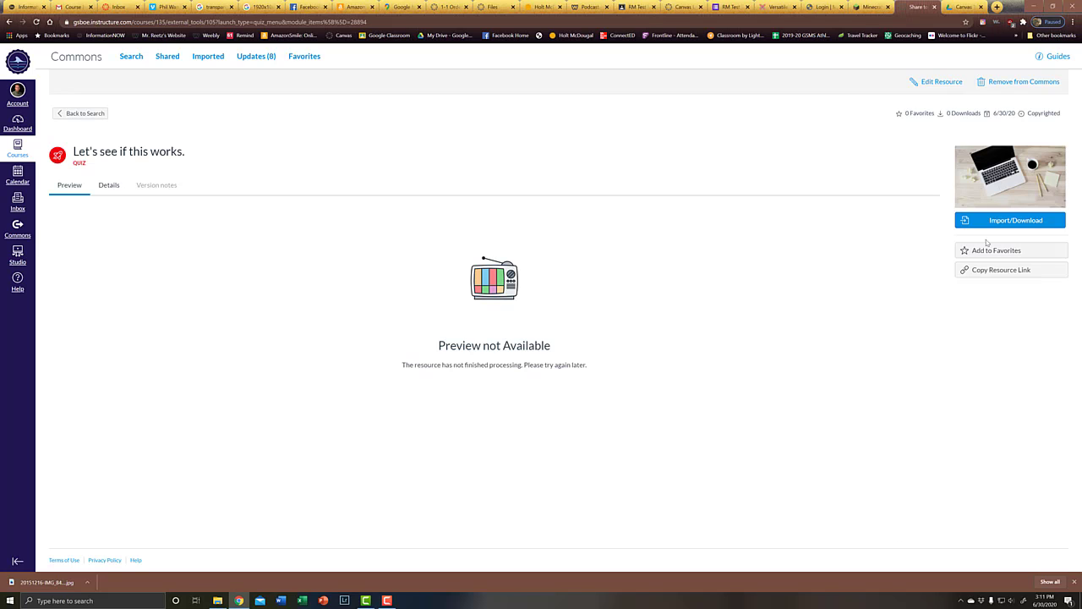
- Open the Summer PD course and add a module named "Initial Setup"
left_click(18, 125)
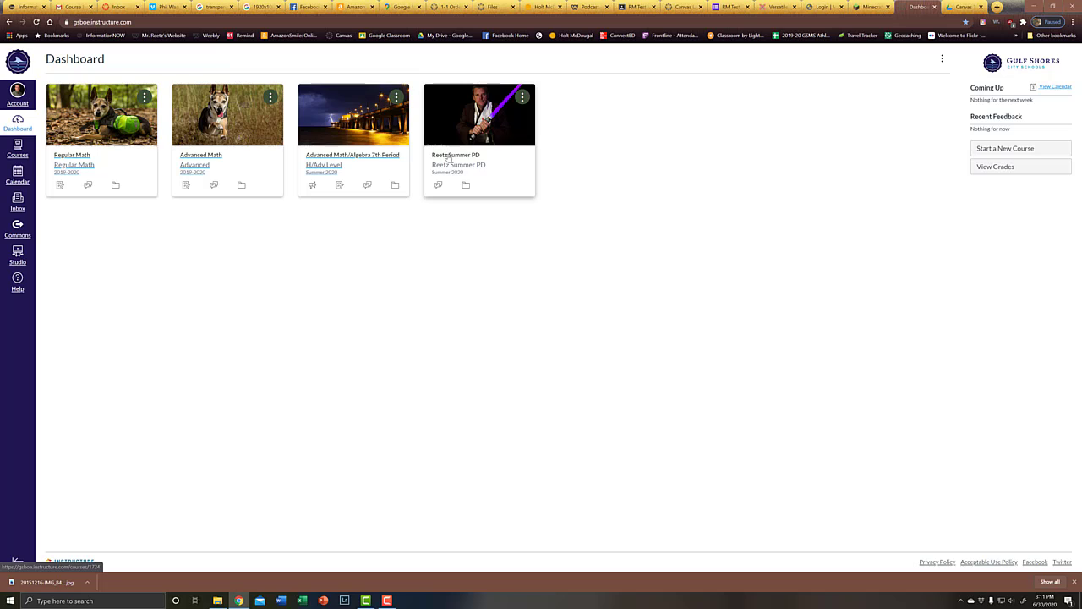
left_click(453, 156)
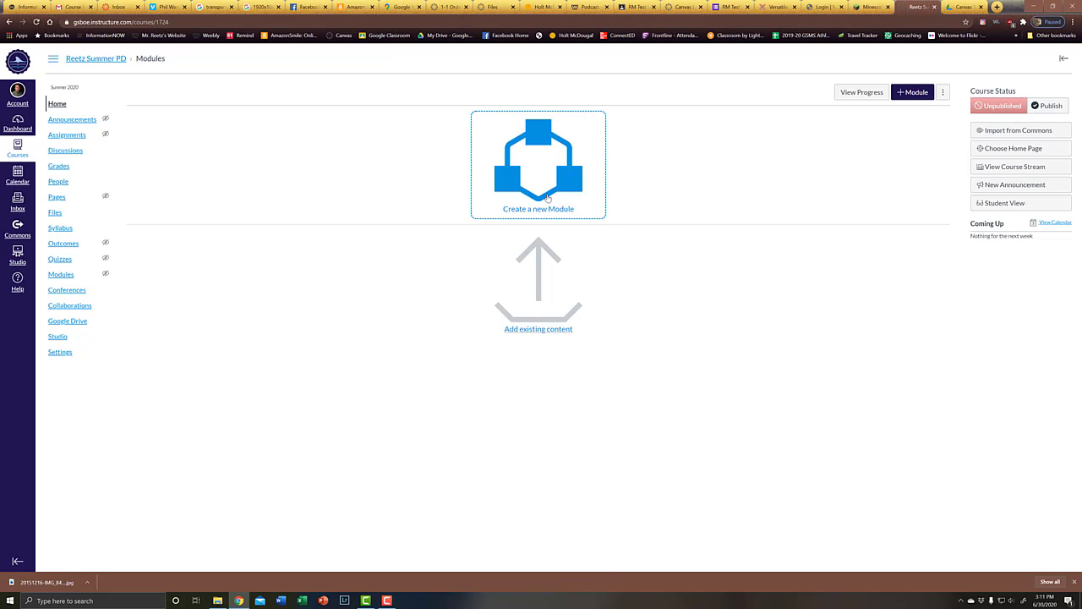
left_click(548, 196)
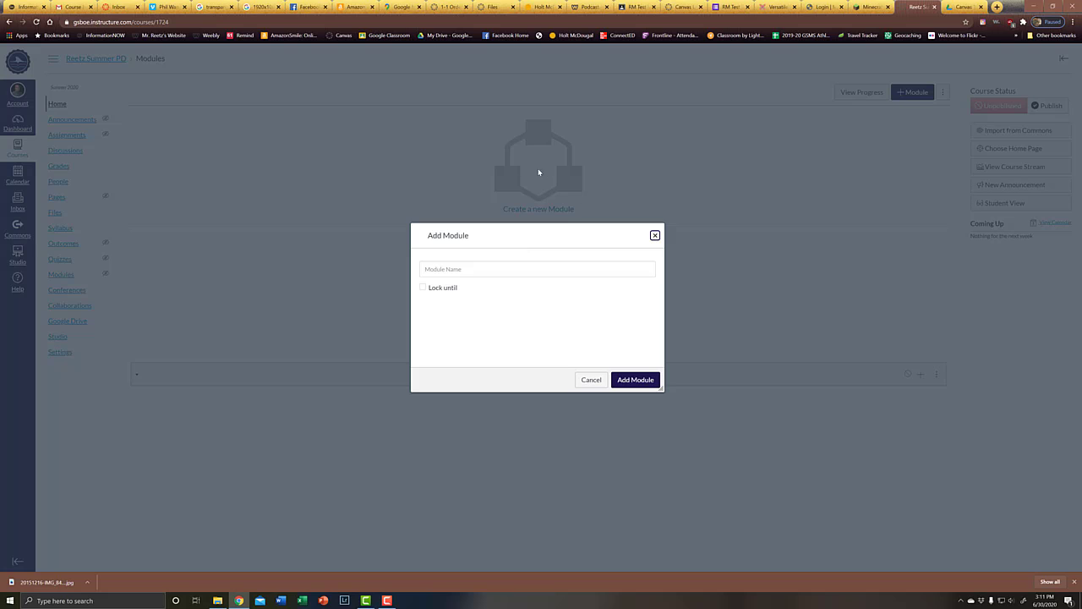
left_click(656, 237)
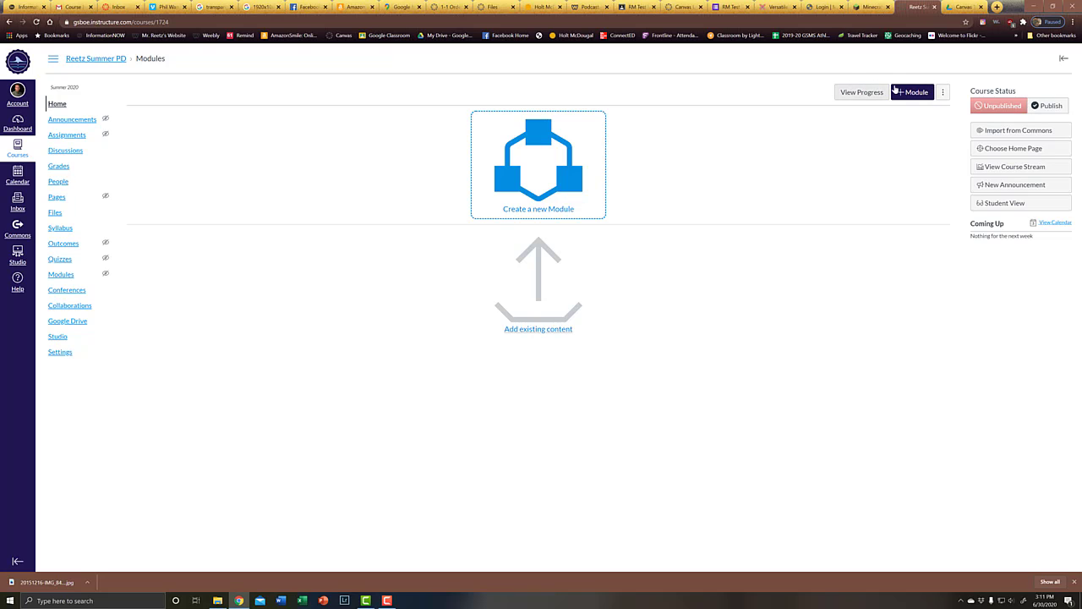
left_click(907, 96)
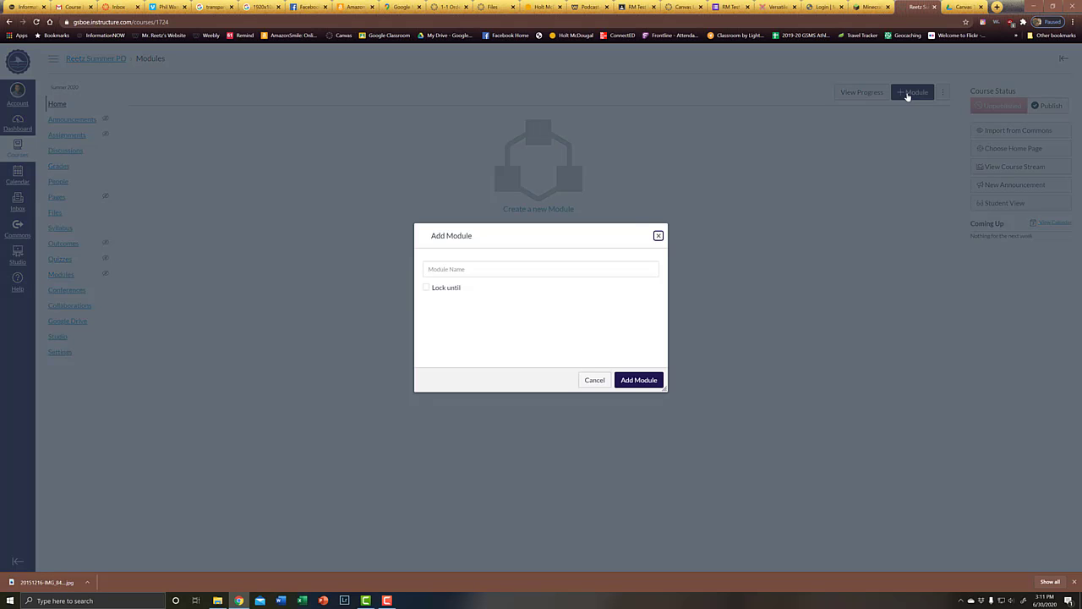
left_click(502, 274)
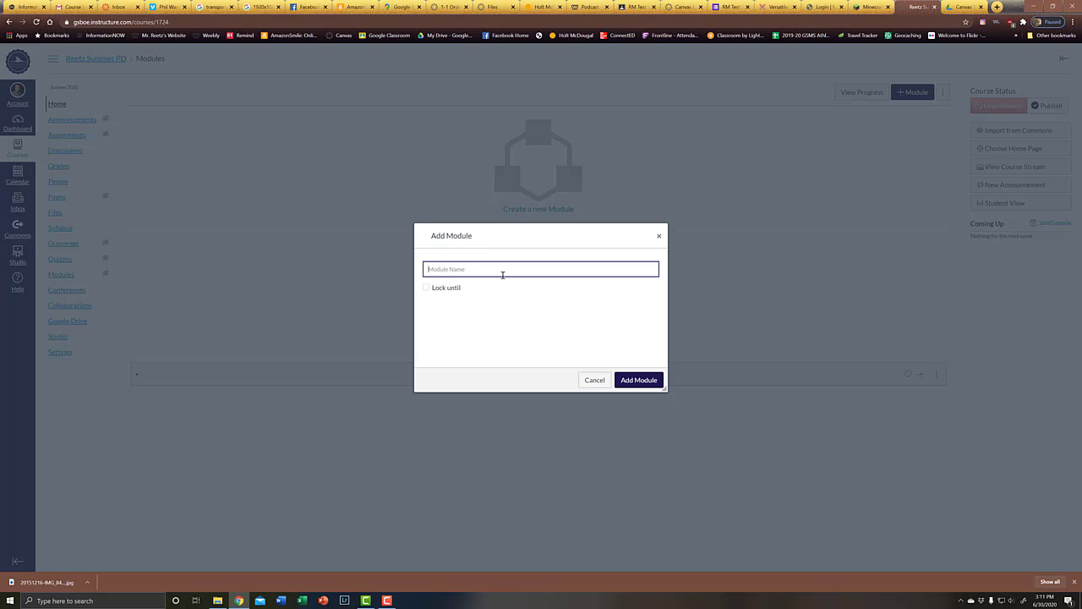
type("Initial Setup")
left_click(630, 380)
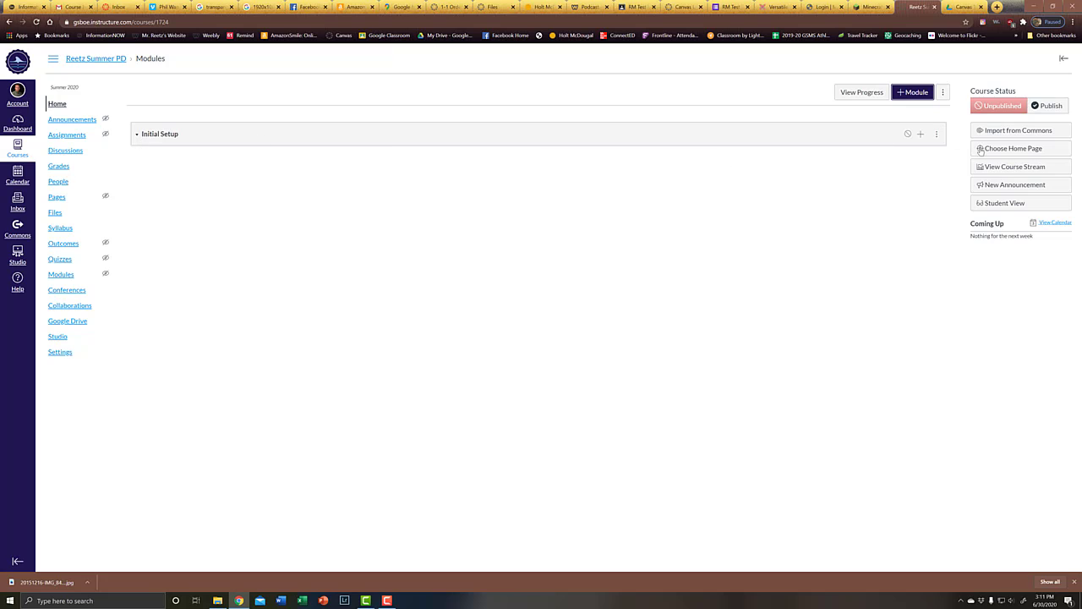
- Publish the Initial Setup module and start adding a new page to it
left_click(909, 134)
left_click(921, 133)
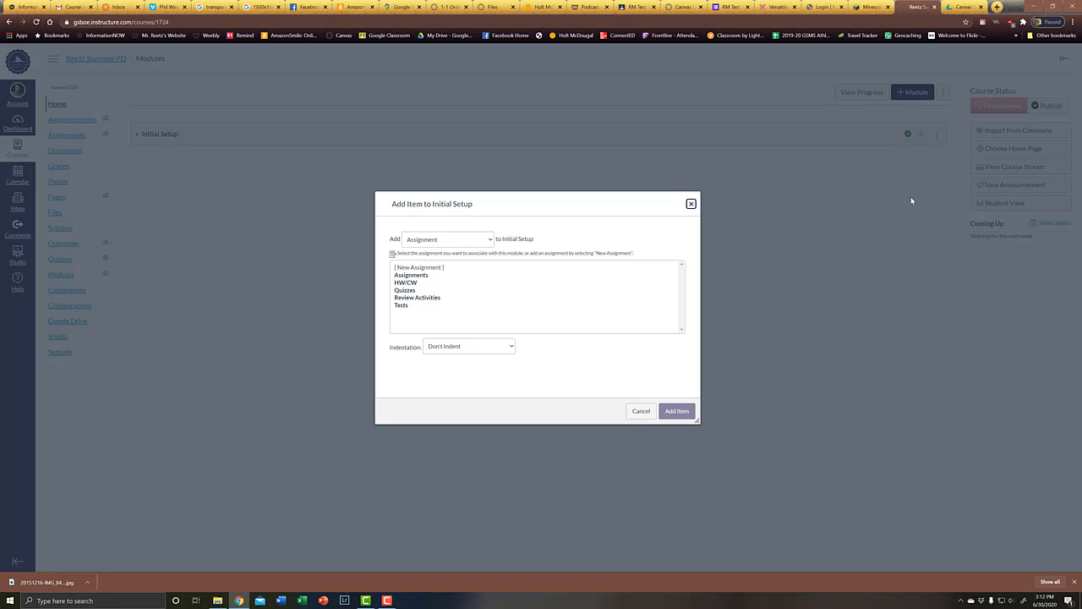
left_click(445, 244)
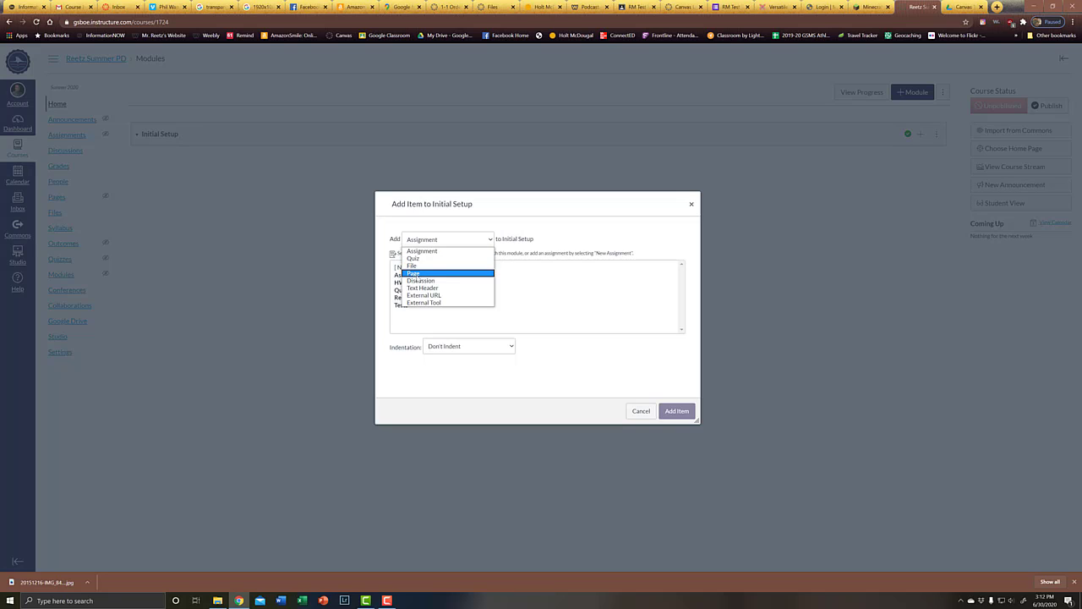
left_click(419, 274)
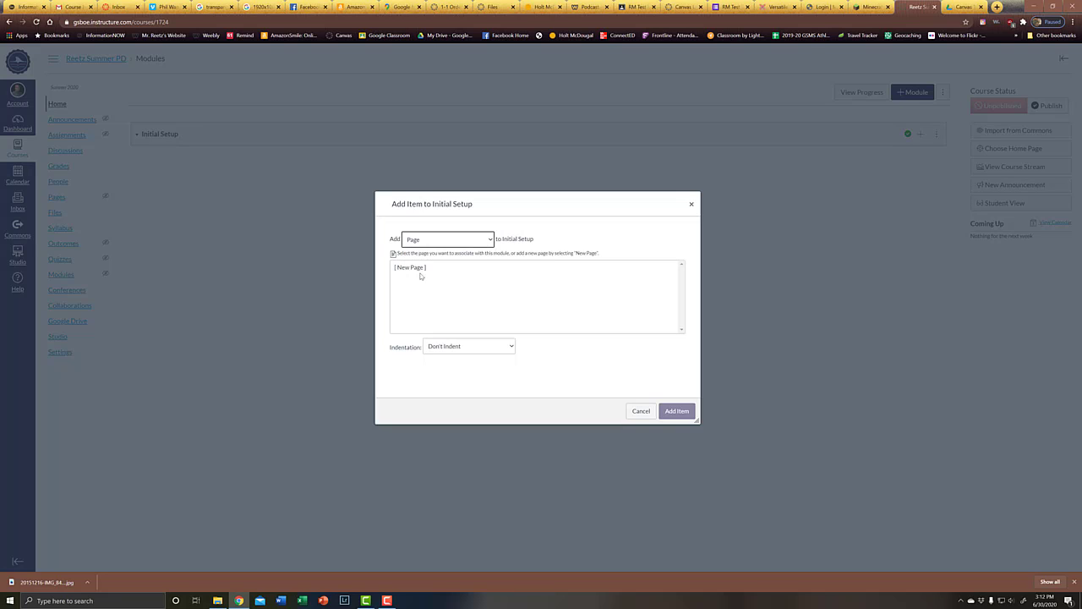
left_click(409, 268)
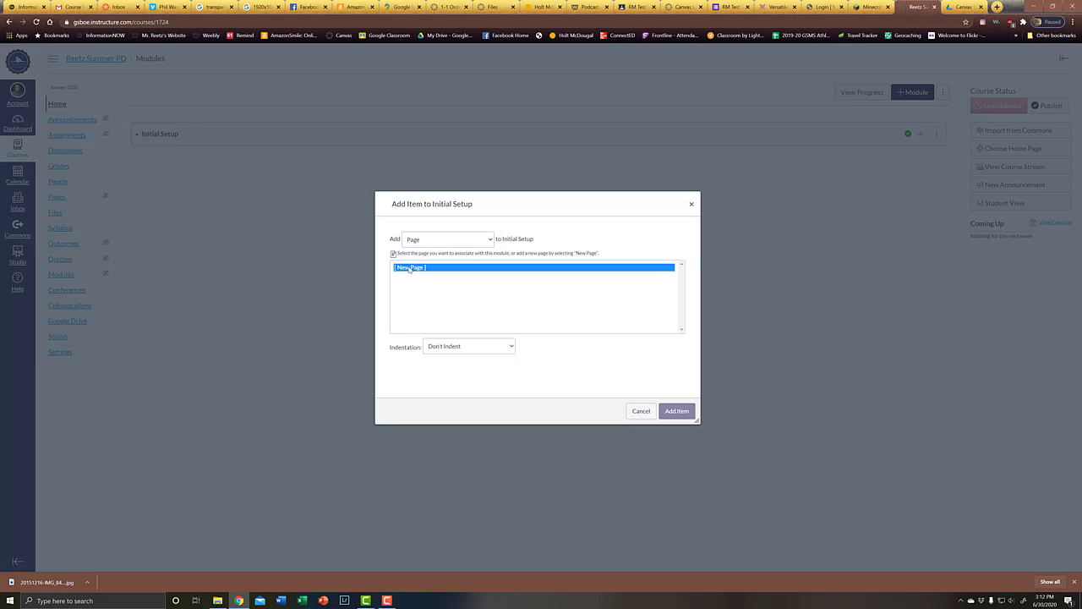
left_click(457, 349)
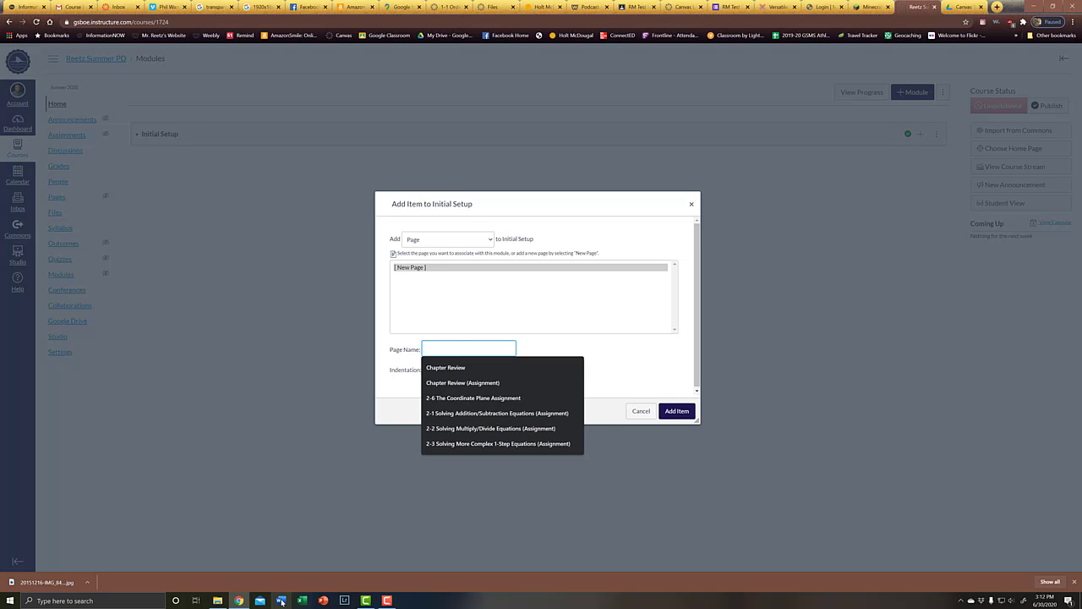
- Copy the name "Lesson 1 - Logging In" from the lesson's video file, use it as the page name, and add the page to the module
left_click(217, 600)
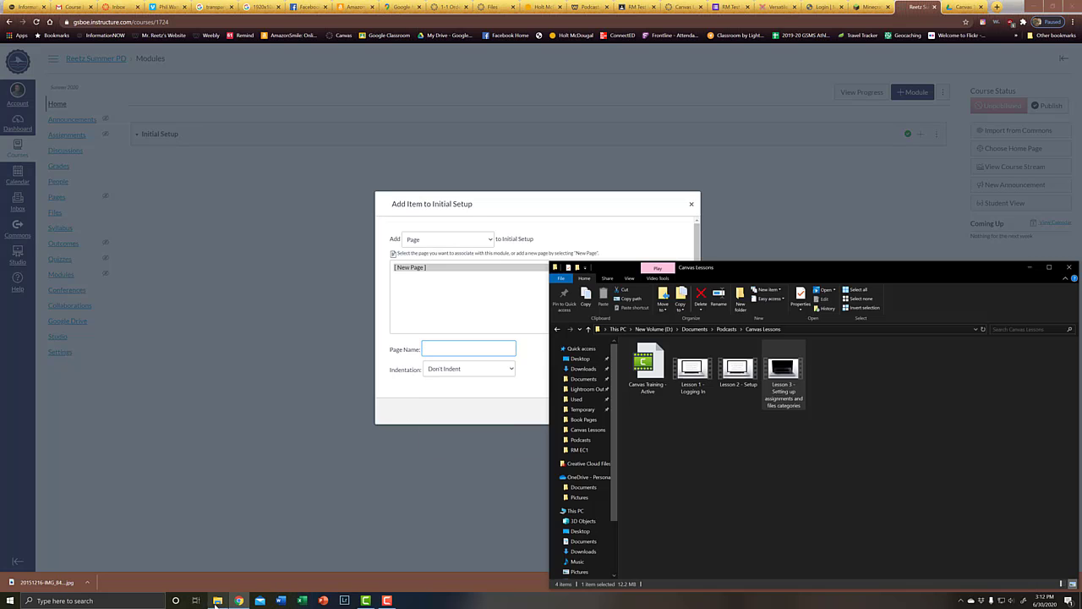
left_click(693, 388)
left_click(694, 392)
key("ctrl+c")
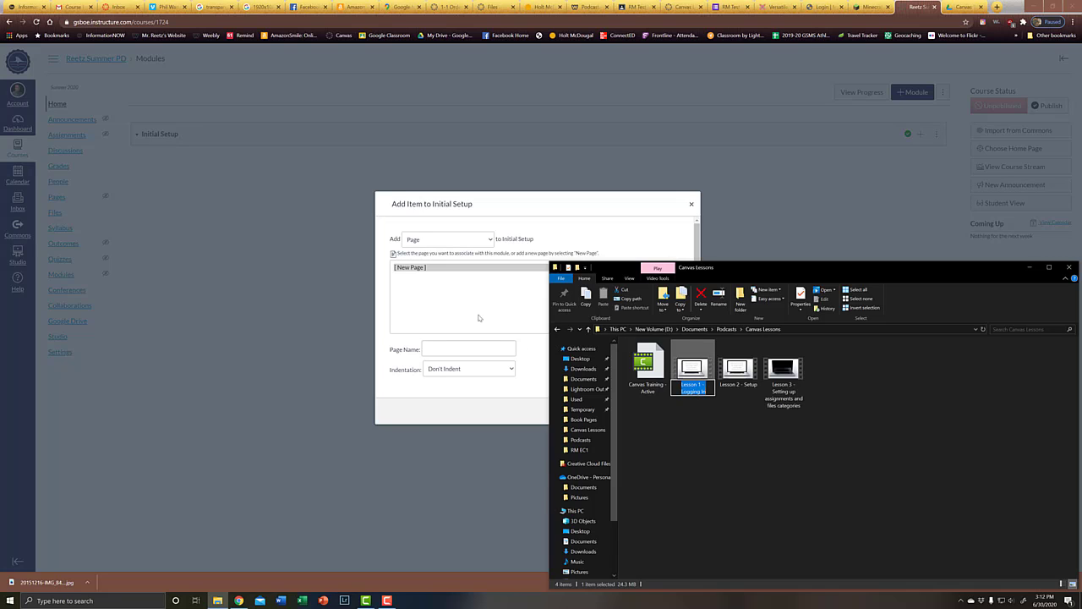
left_click(449, 349)
key("ctrl+v")
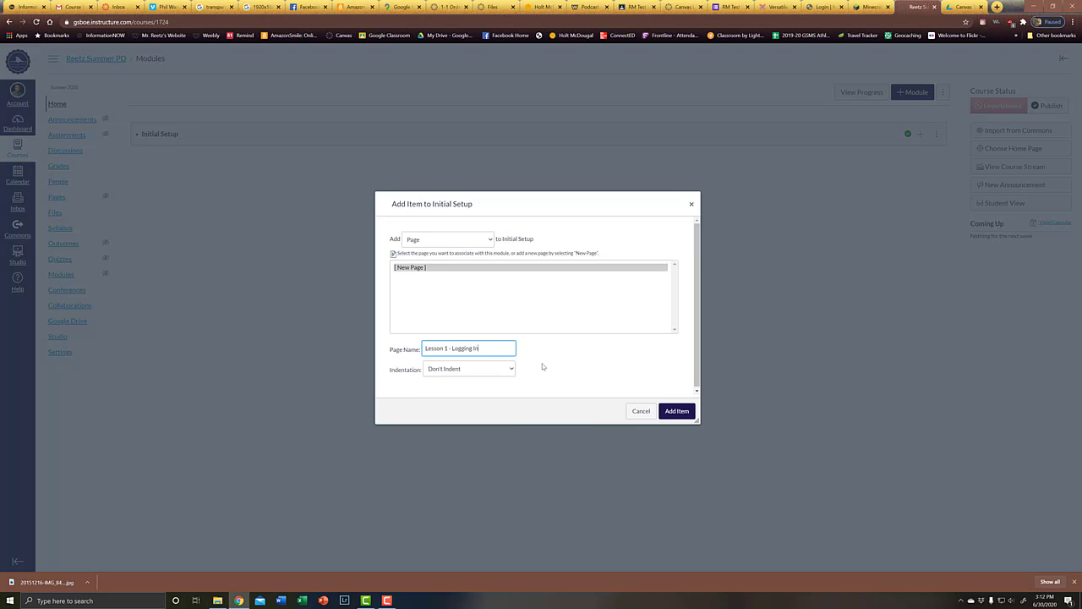
left_click(681, 414)
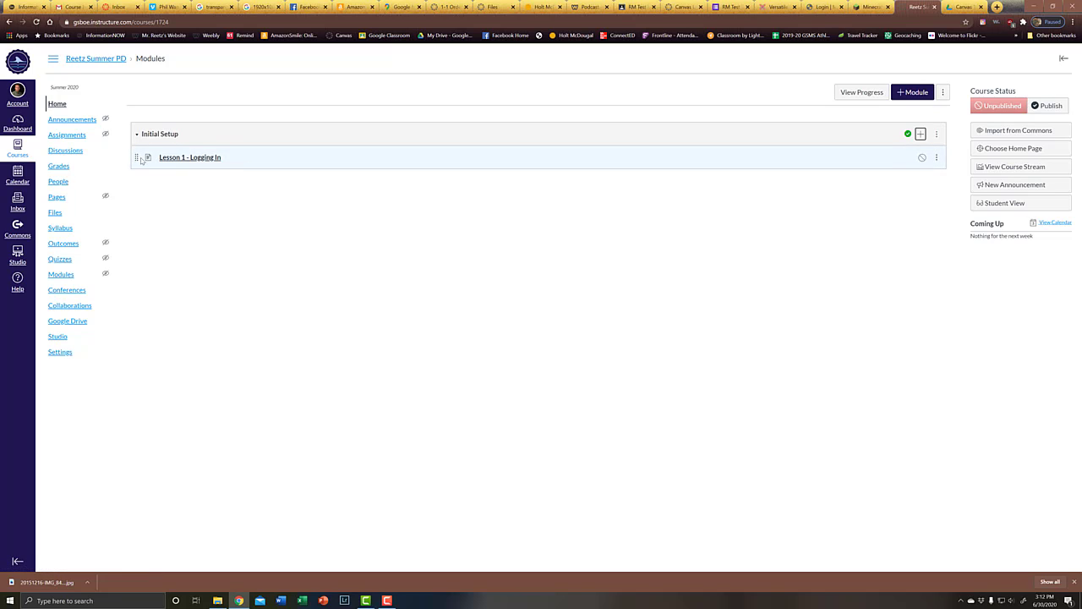
- Open the Lesson 1 - Logging In page for editing and write "Please watch the video below." in its body
left_click(182, 158)
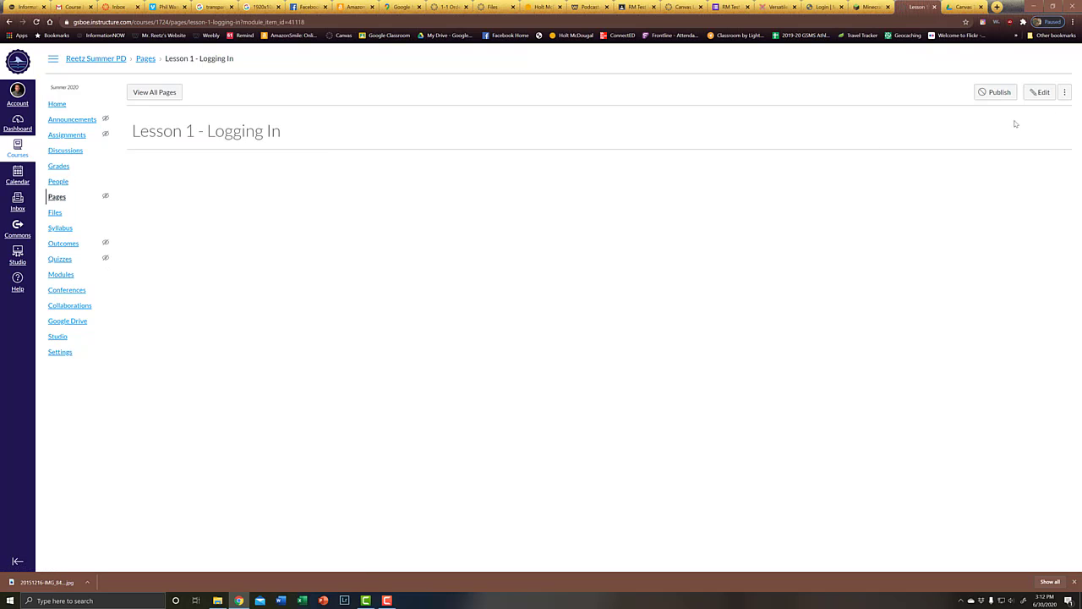
left_click(1047, 95)
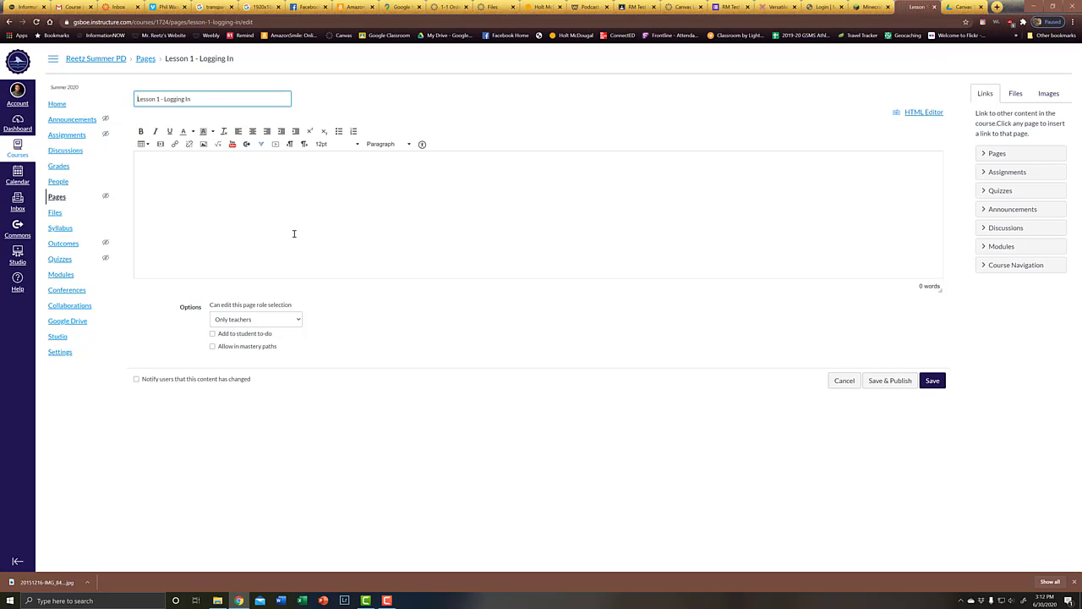
left_click(225, 180)
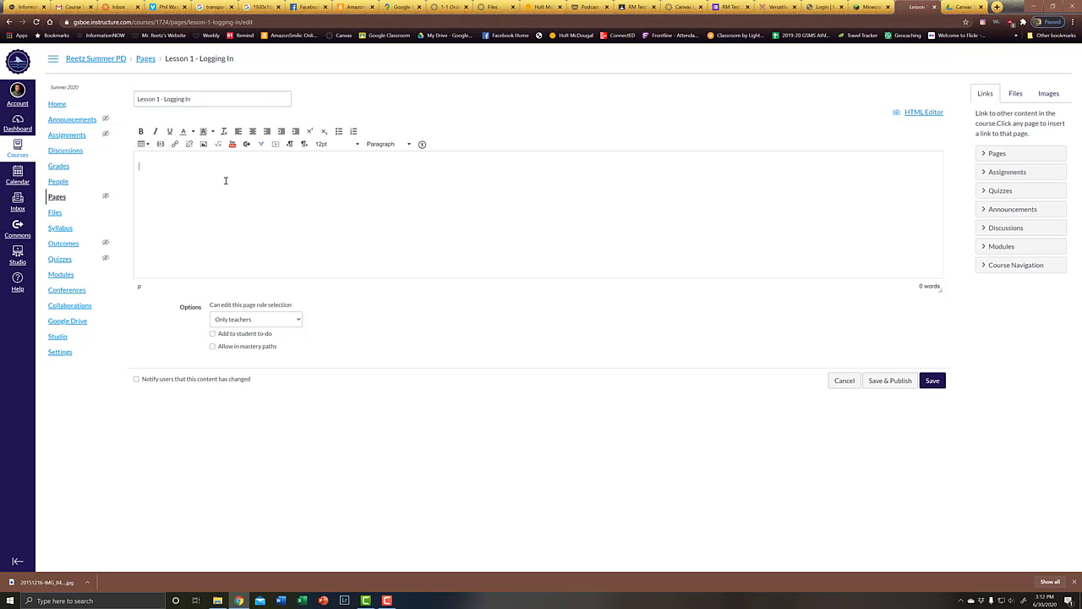
type("Please watcgh")
key("BackSpace")
key("BackSpace")
key("BackSpace")
key("BackSpace")
type("h teh")
type(" video")
- Set the font size of the page's instruction sentence to 36pt
key("ctrl+a")
left_click(327, 145)
left_click(325, 231)
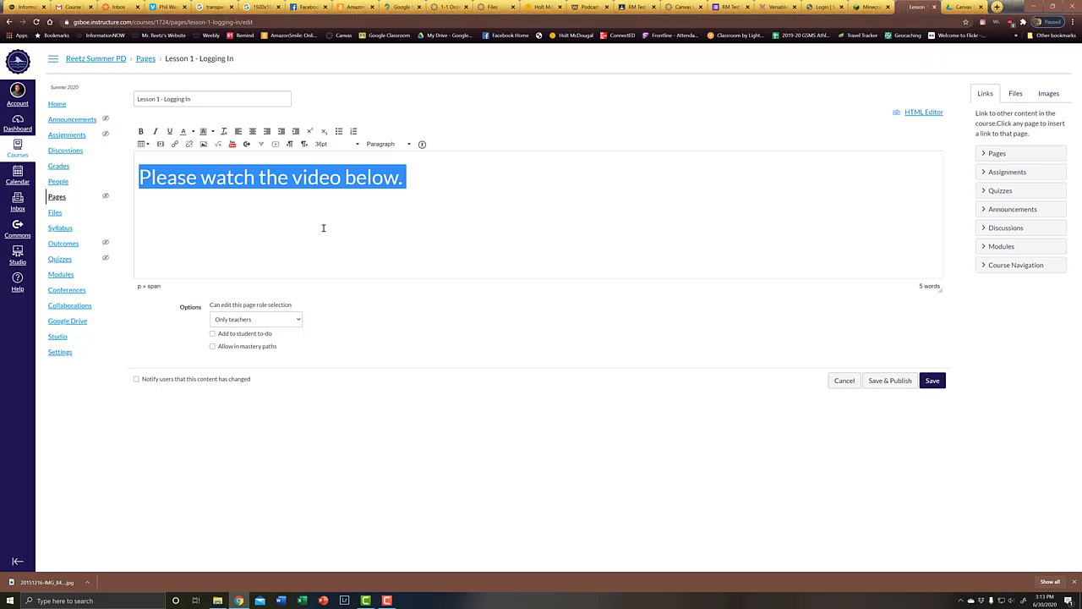
left_click(436, 182)
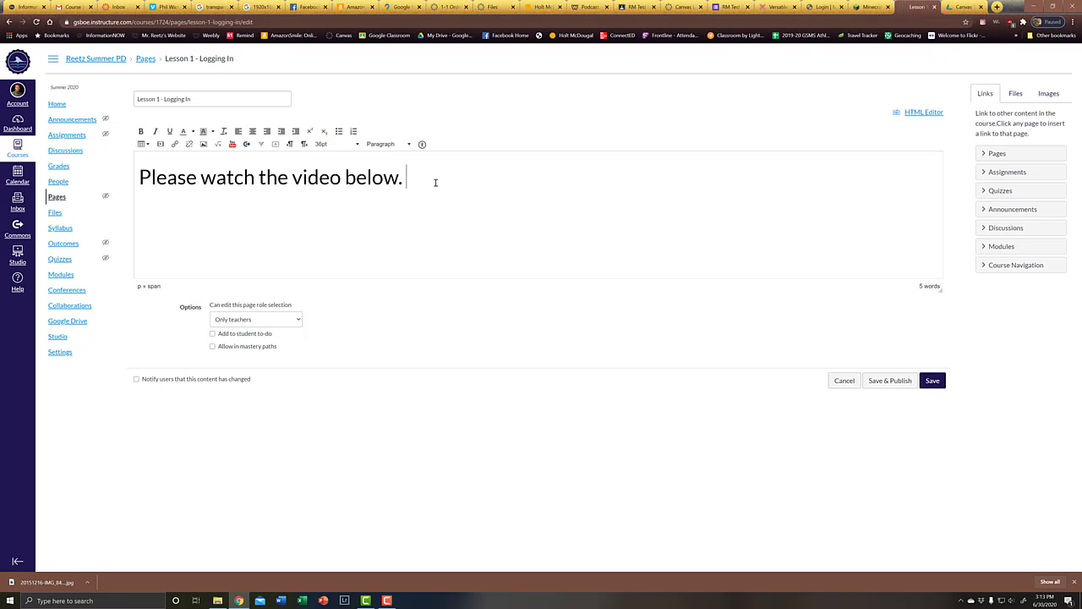
- Embed "Lesson 1 - Logging In.mp4" below the sentence from the Canvas Training folder inside Podcasts, using Google Apps
left_click(262, 145)
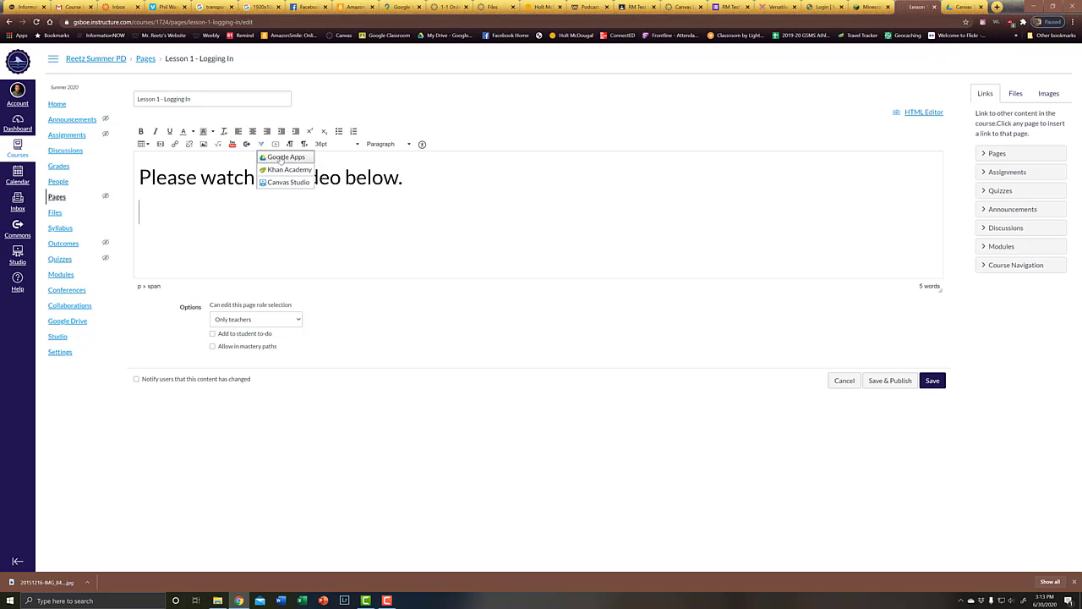
left_click(279, 159)
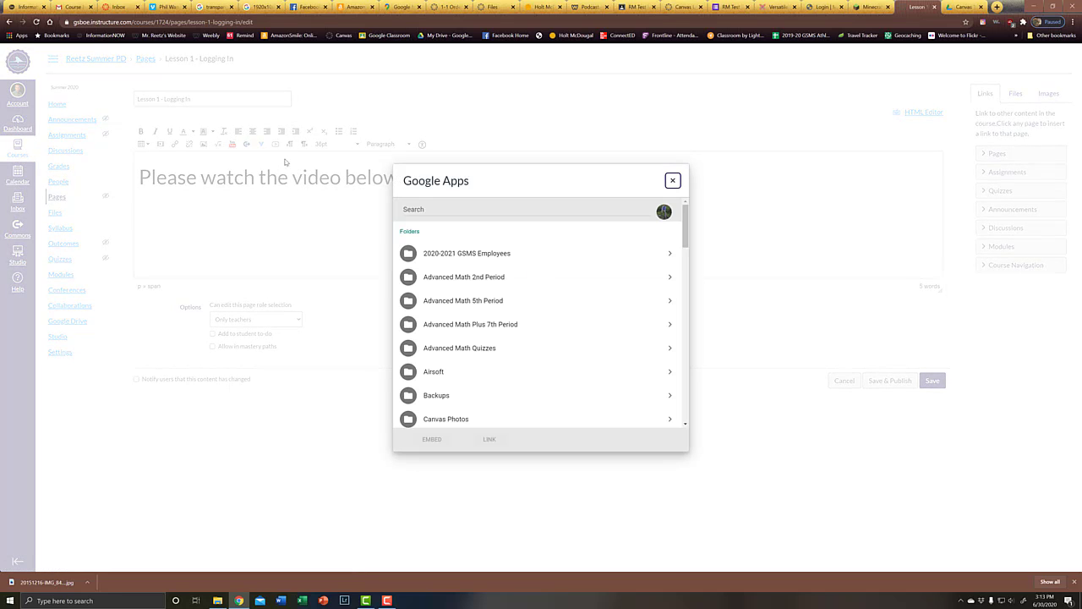
scroll(520, 315, "down", 2)
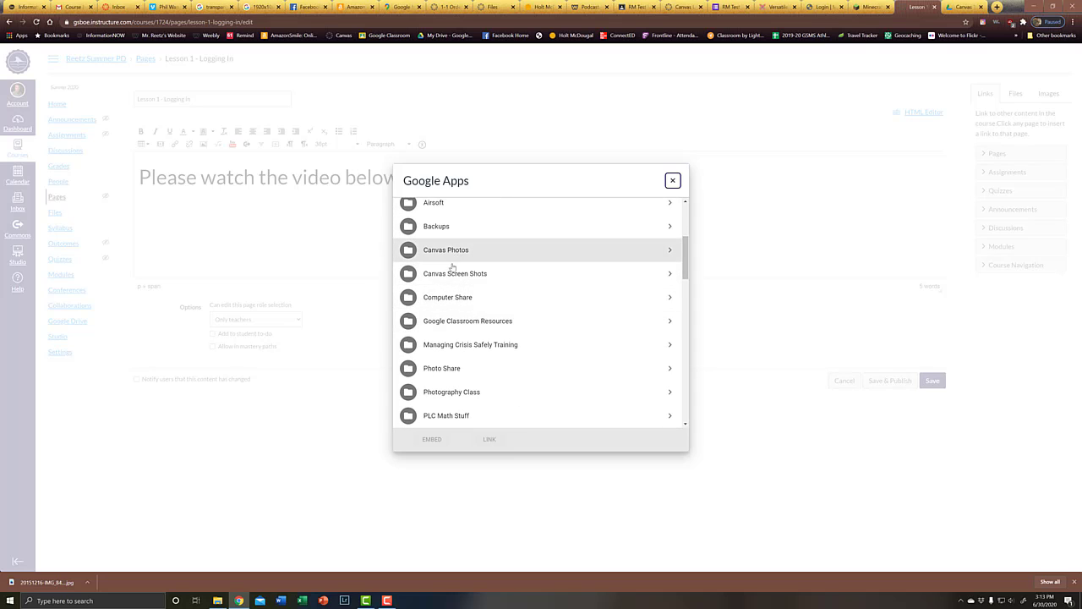
scroll(451, 286, "down", 2)
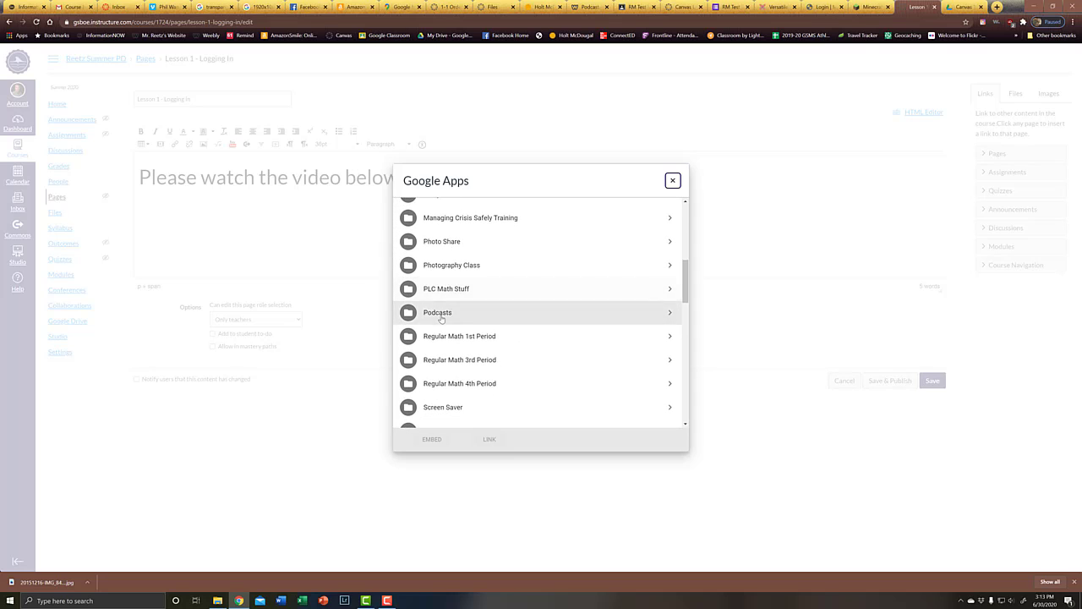
left_click(442, 312)
scroll(440, 303, "down", 2)
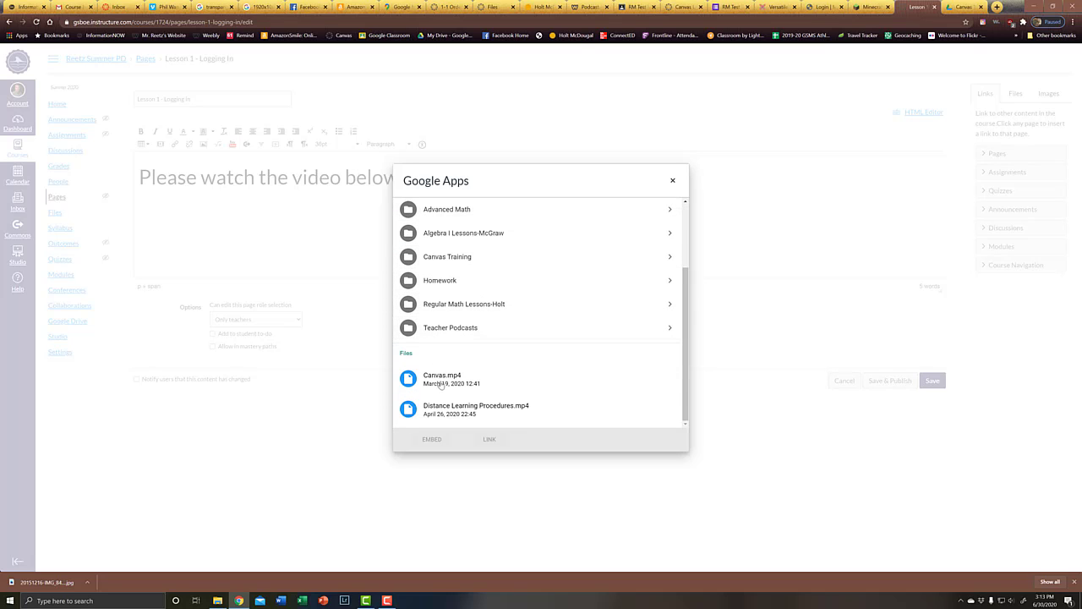
left_click(438, 377)
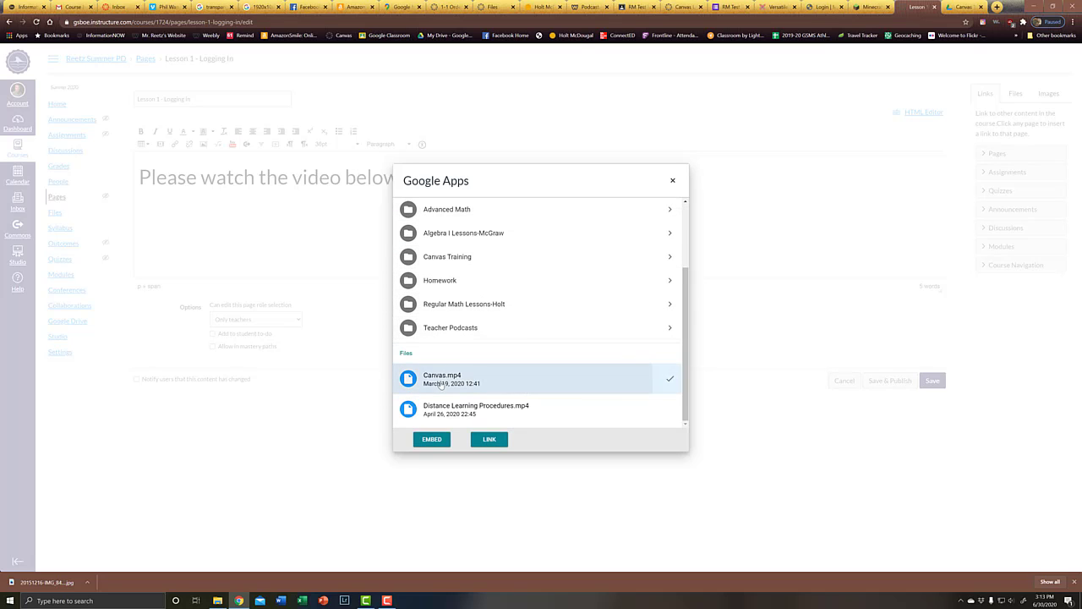
left_click(455, 258)
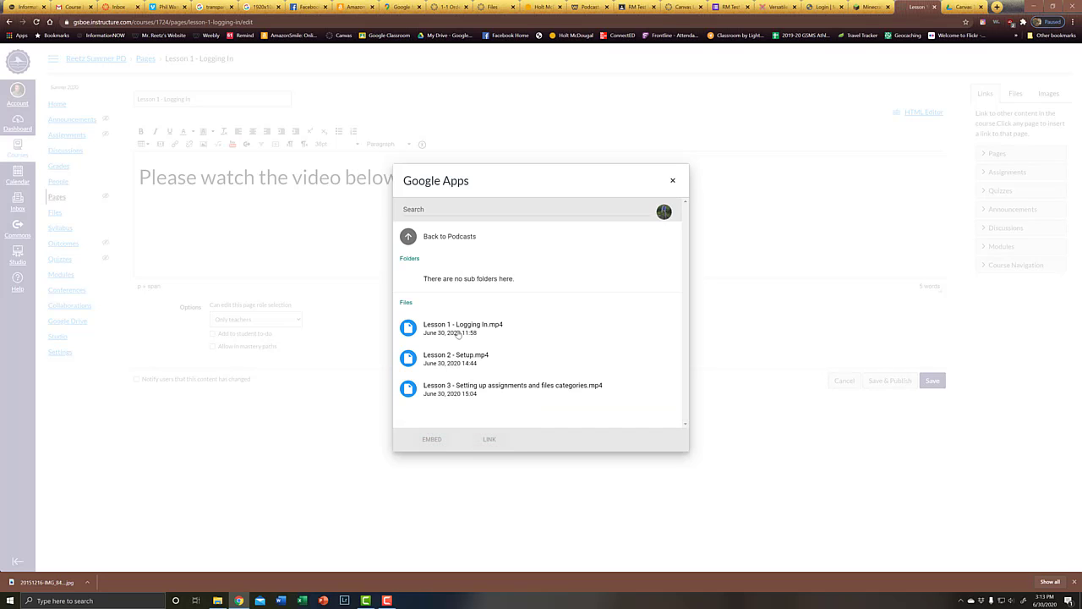
left_click(464, 331)
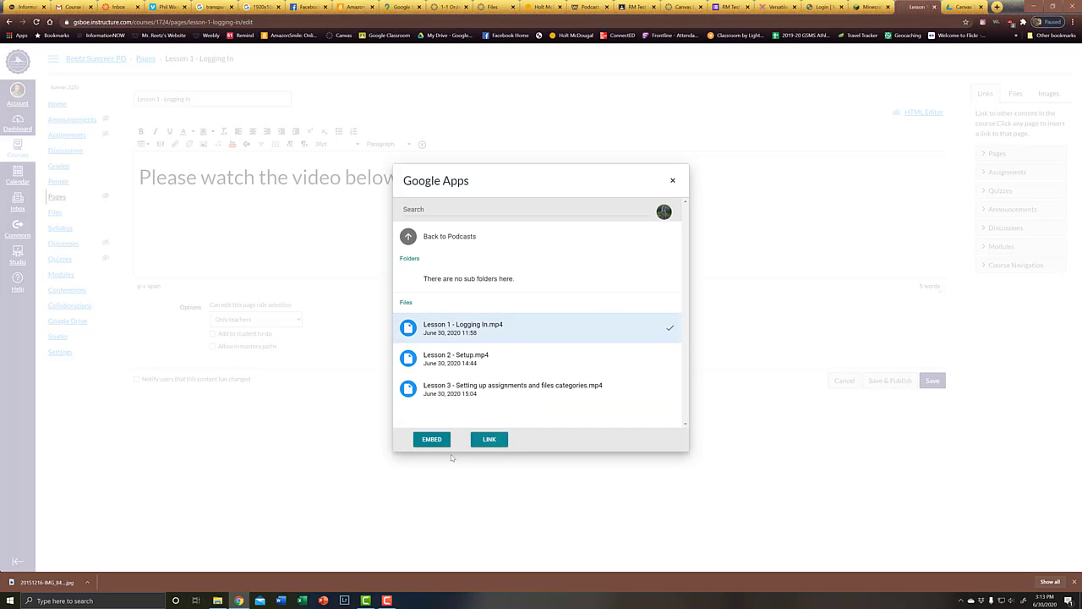
left_click(432, 440)
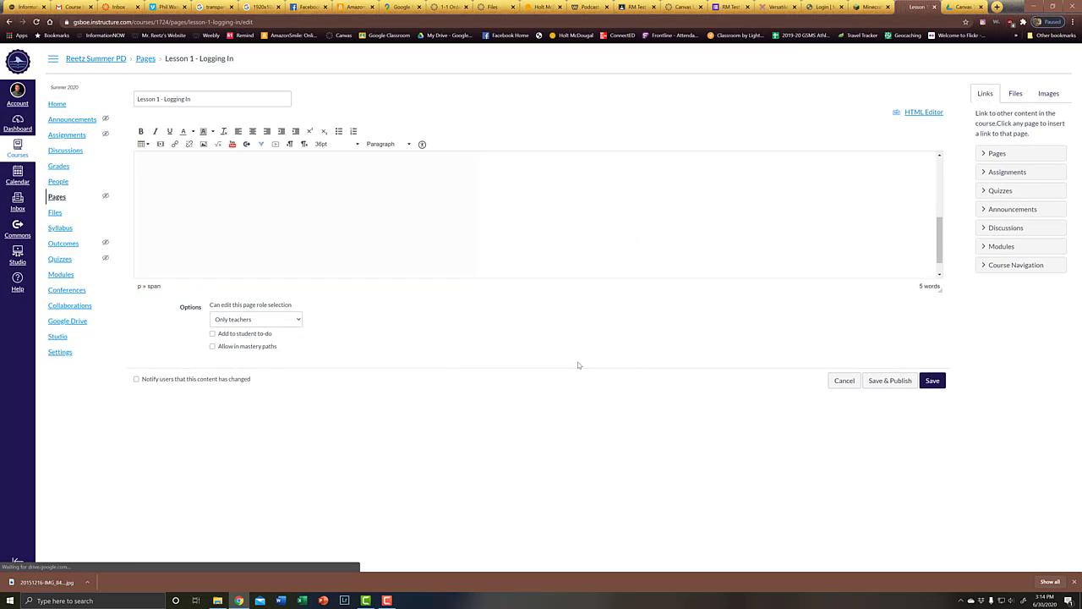
- Check the embedded video in the page body, then save and publish the page
scroll(589, 268, "up", 3)
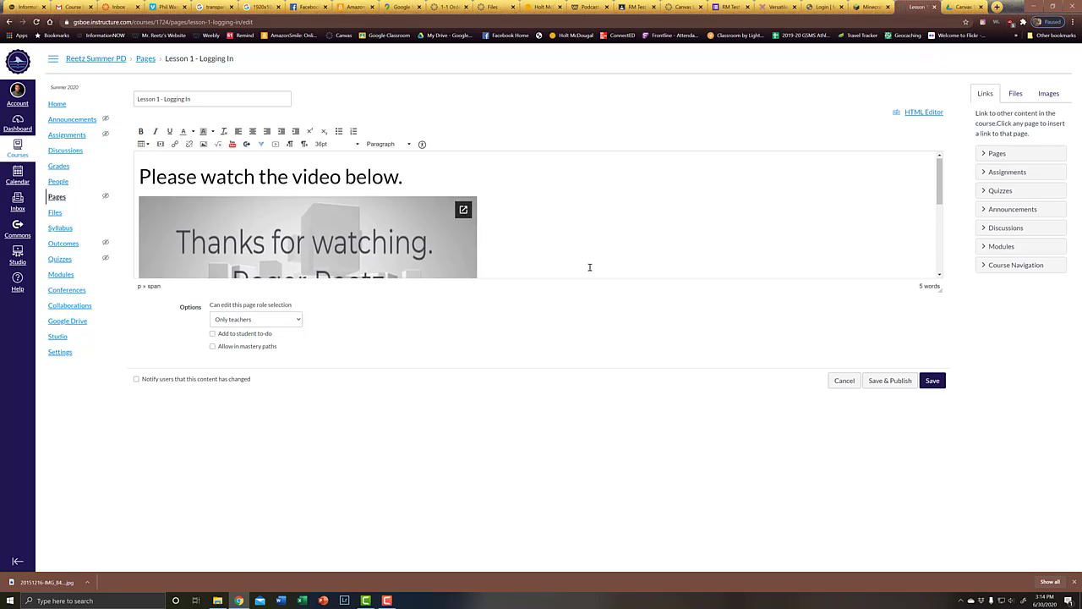
scroll(589, 267, "down", 1)
scroll(589, 267, "down", 2)
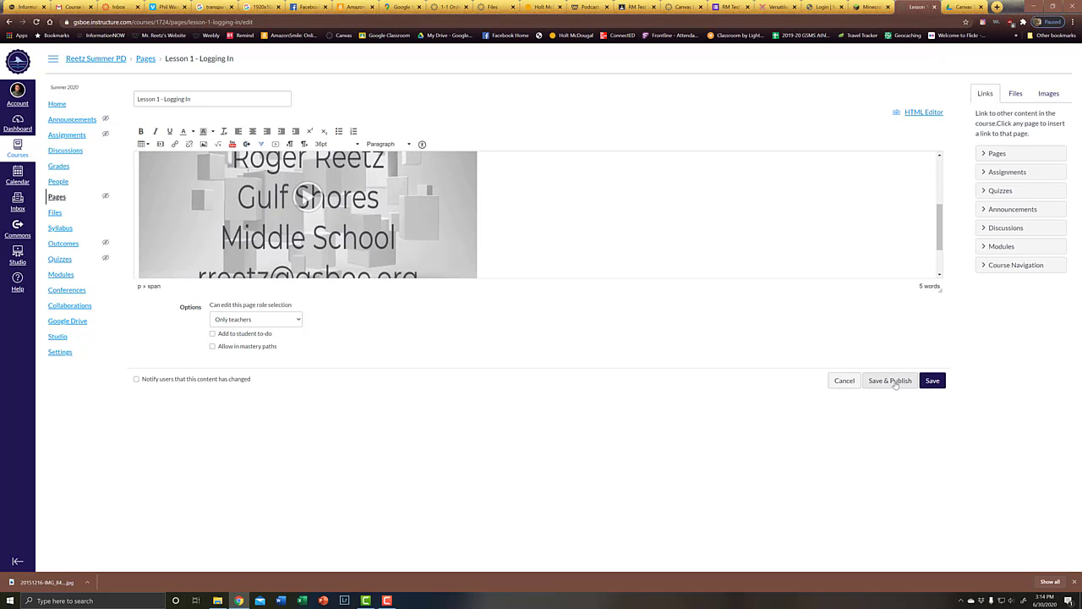
left_click(894, 383)
left_click(894, 382)
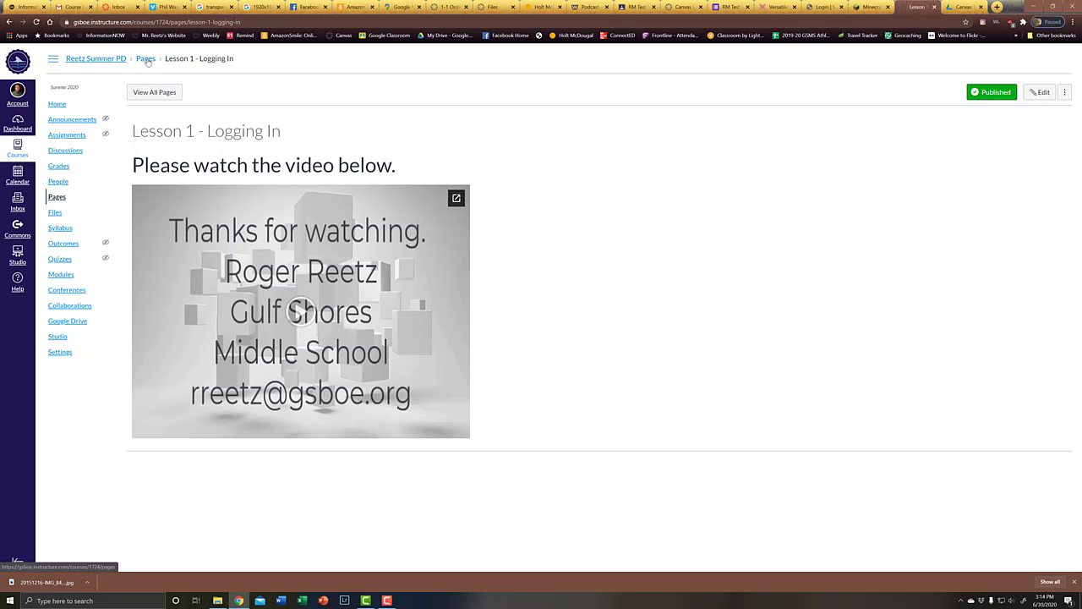
- Import the shared "Let's see if this works." quiz from Commons into the Summer PD course
left_click(88, 61)
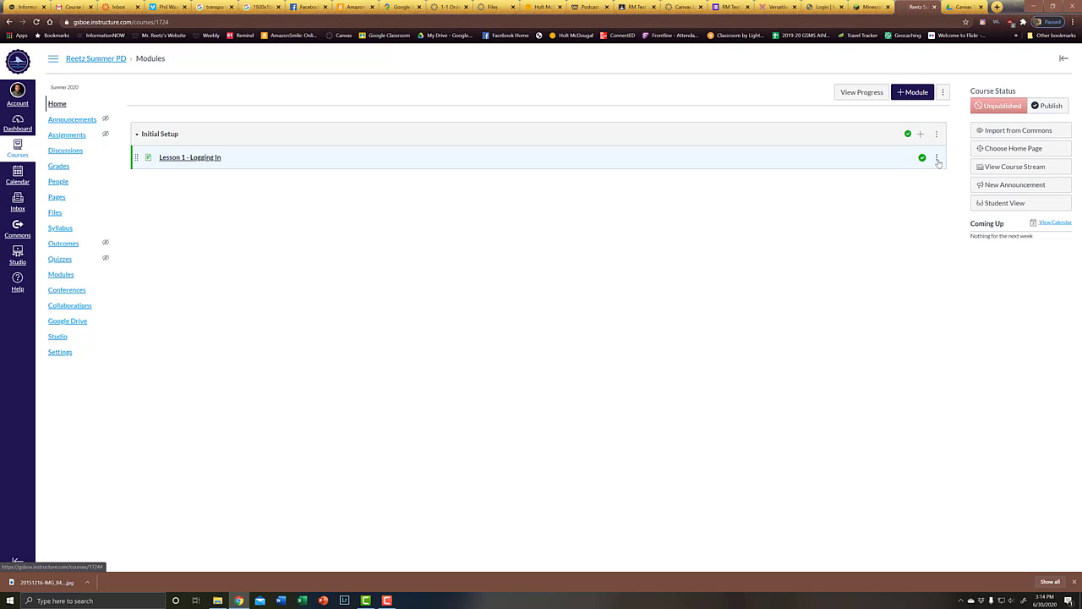
left_click(1006, 130)
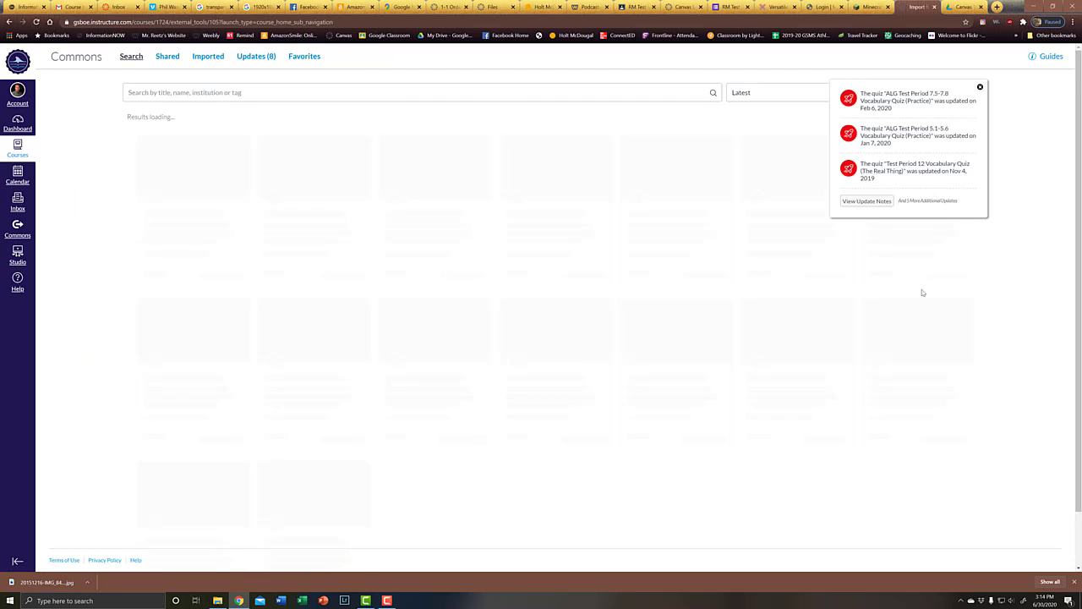
left_click(168, 58)
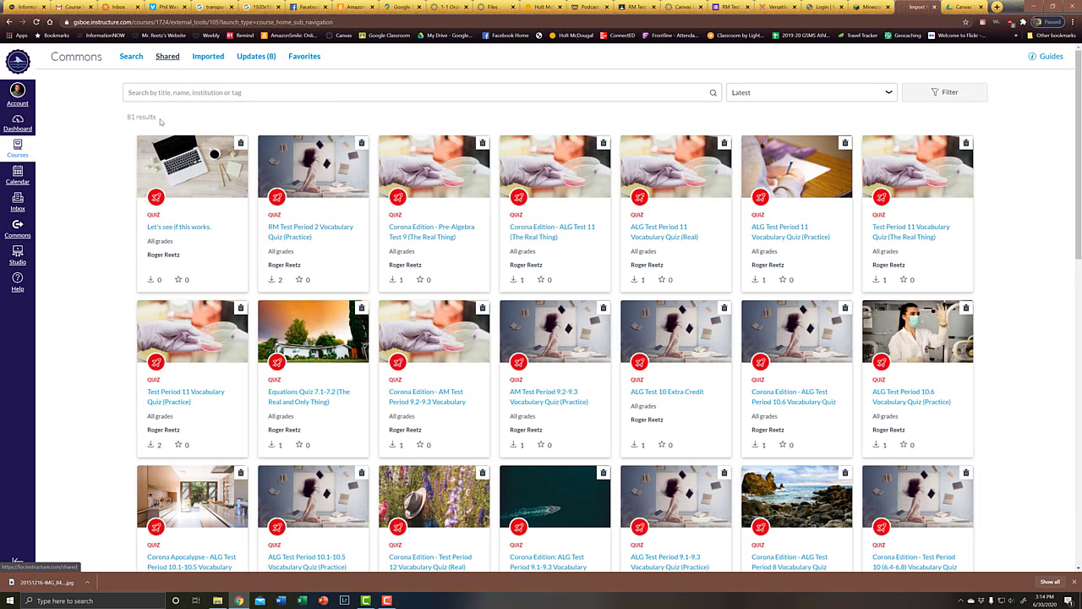
left_click(175, 230)
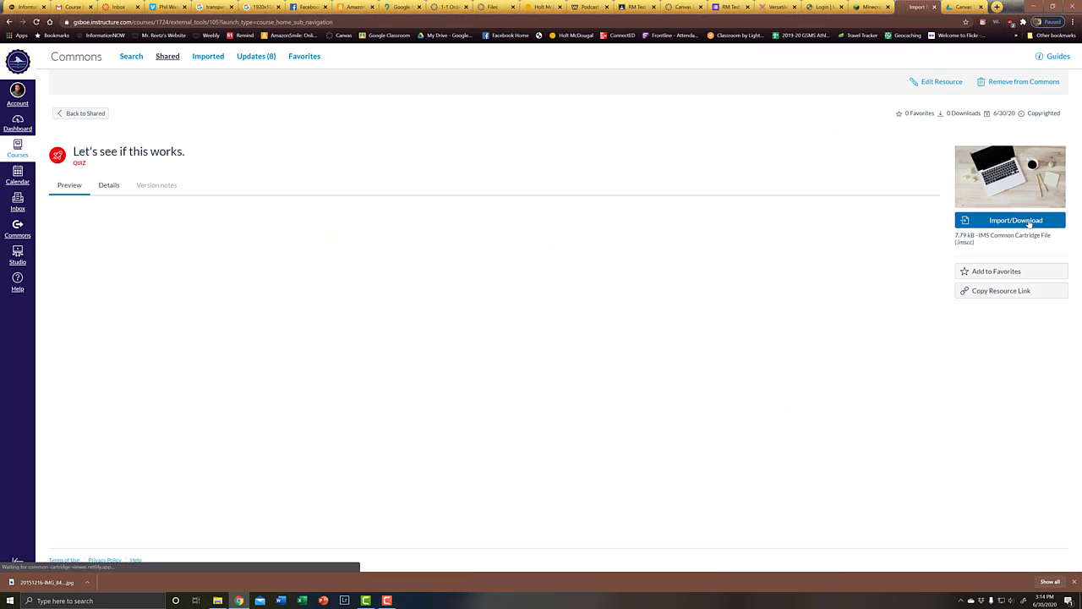
left_click(1030, 223)
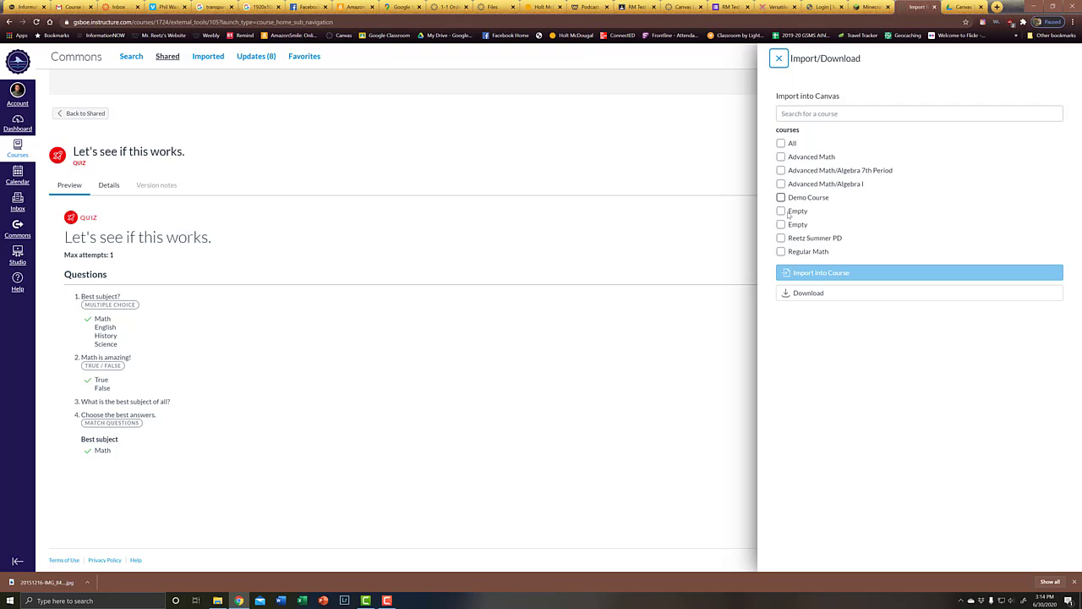
left_click(781, 239)
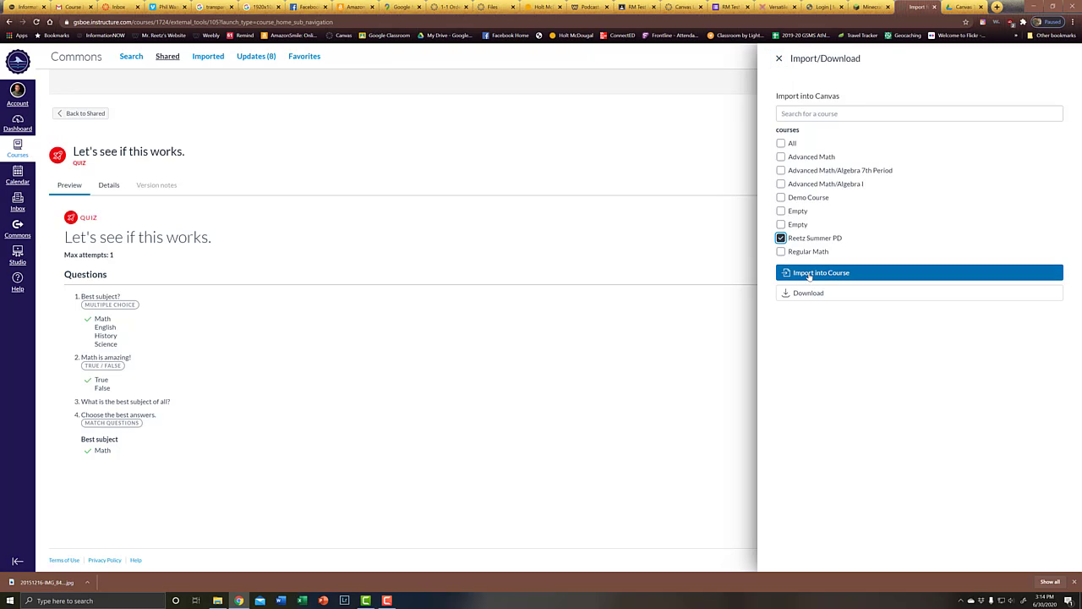
left_click(809, 274)
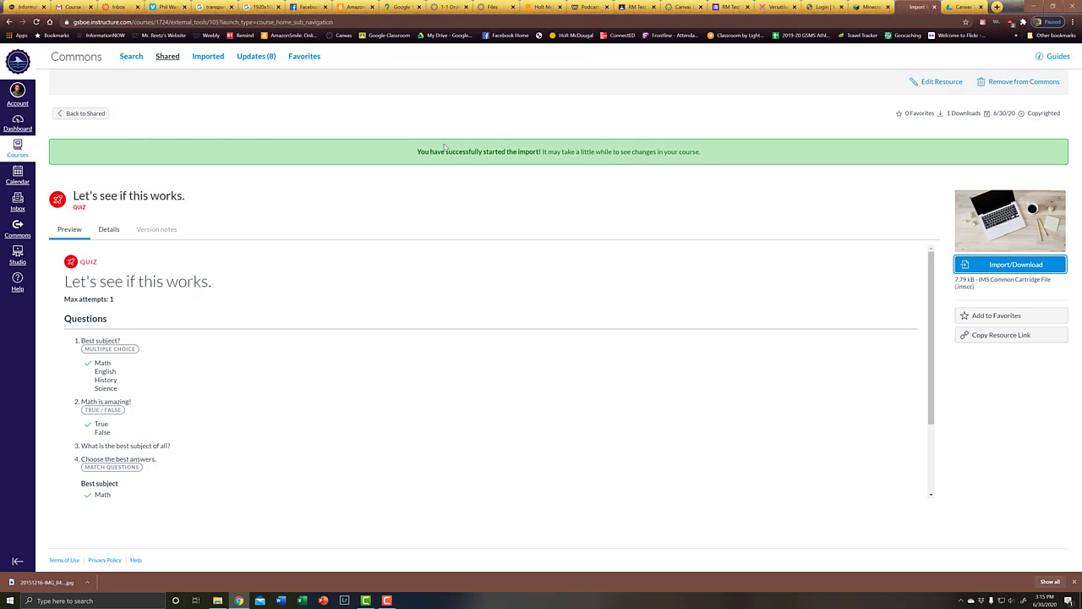
- Move the imported "Let's see if this works." quiz in the Summer PD course into the Assignments group
left_click(18, 123)
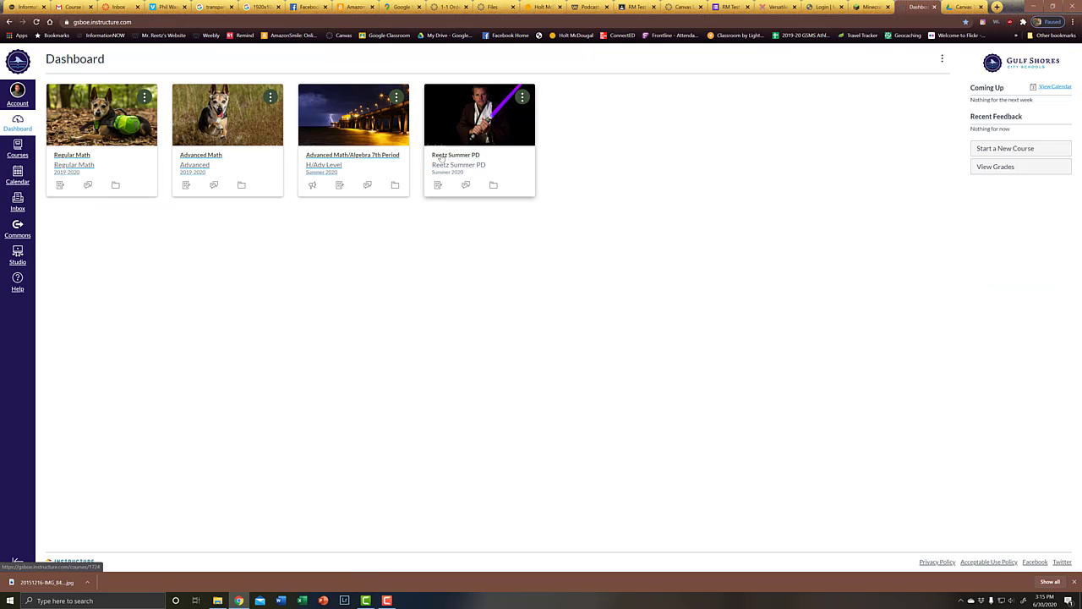
left_click(445, 172)
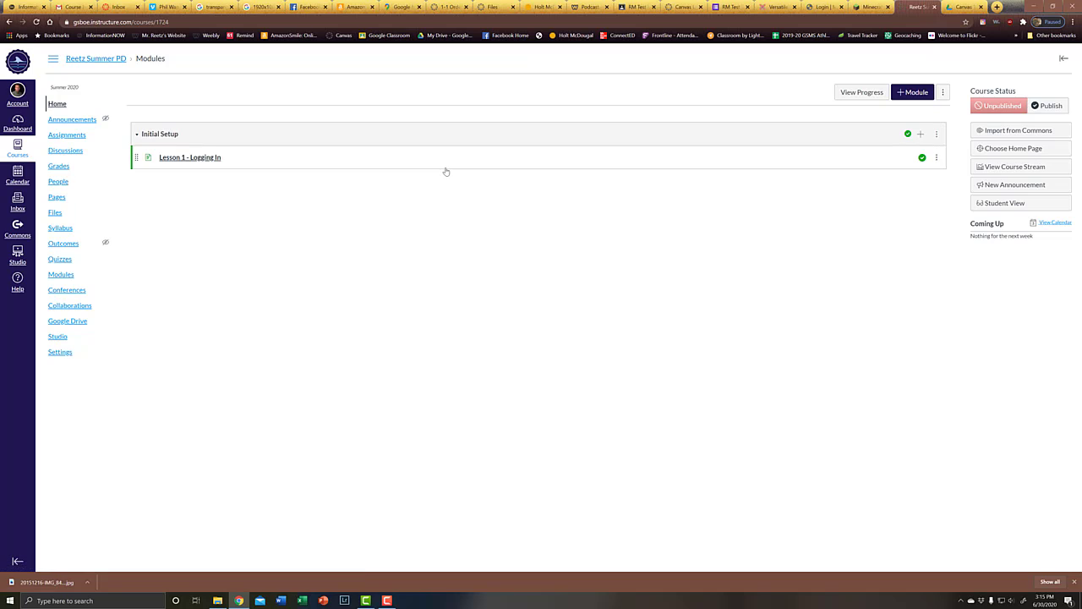
left_click(68, 136)
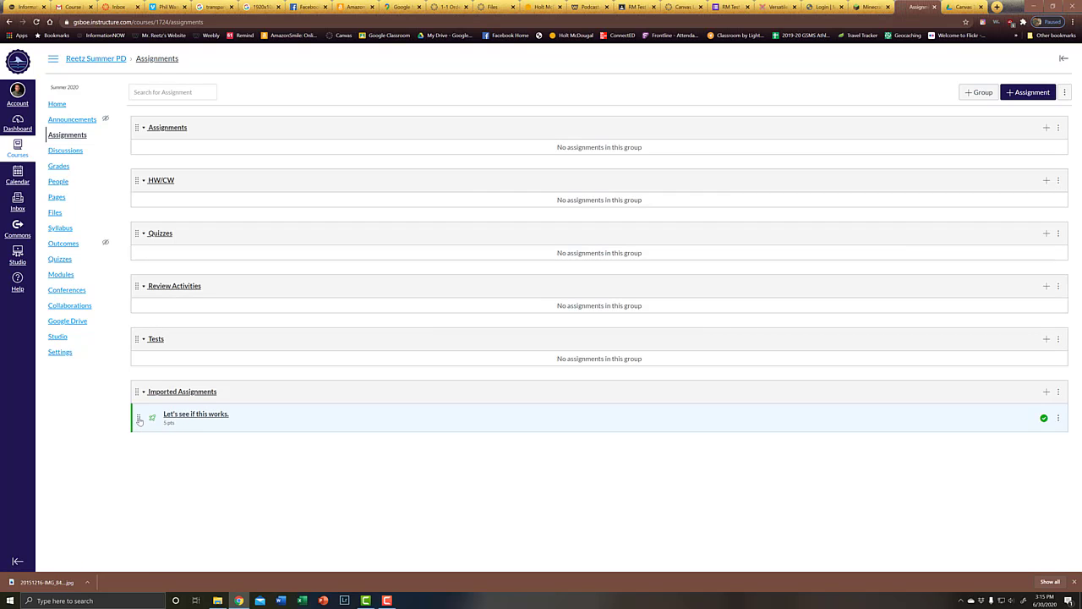
left_click_drag(136, 420, 135, 145)
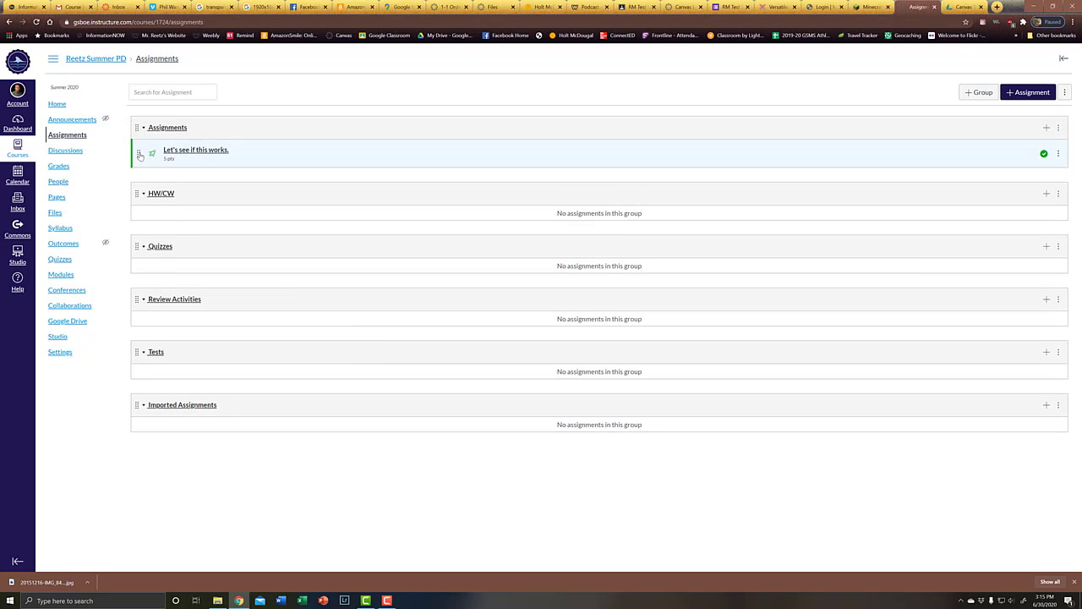
mouse_move(139, 154)
left_mouse_down()
mouse_move(138, 324)
mouse_move(152, 153)
left_mouse_up()
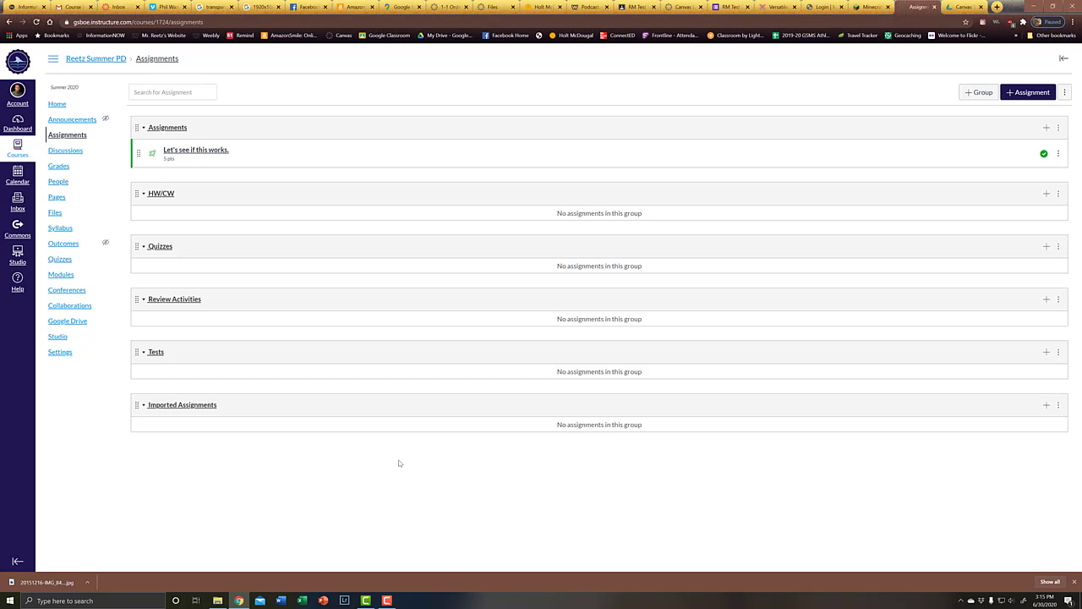
- Add a new discussion topic named "Facemasks" to the Initial Setup module
left_click(100, 57)
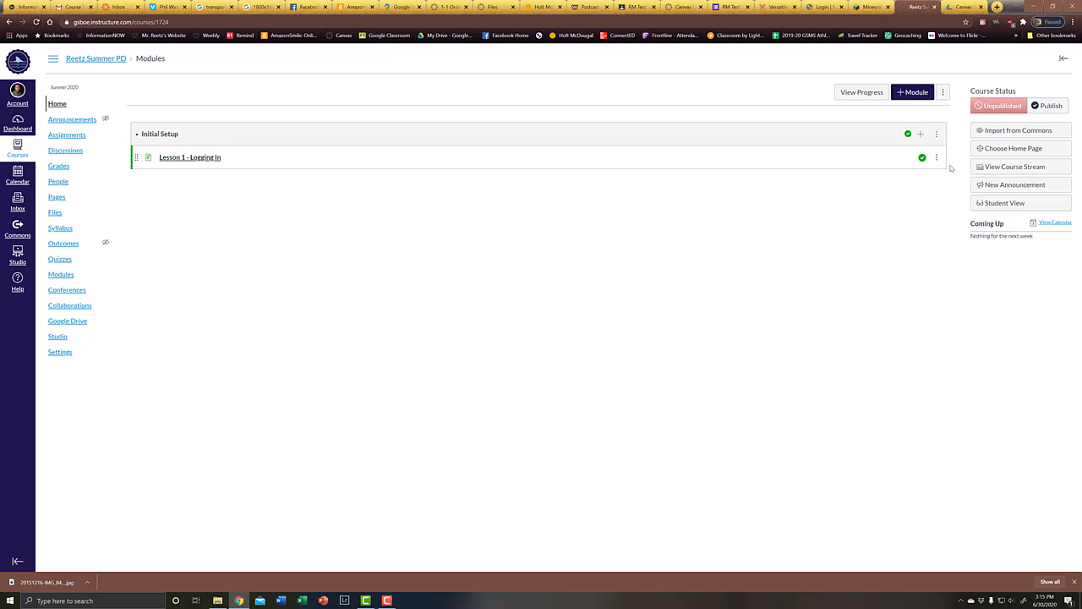
left_click(920, 133)
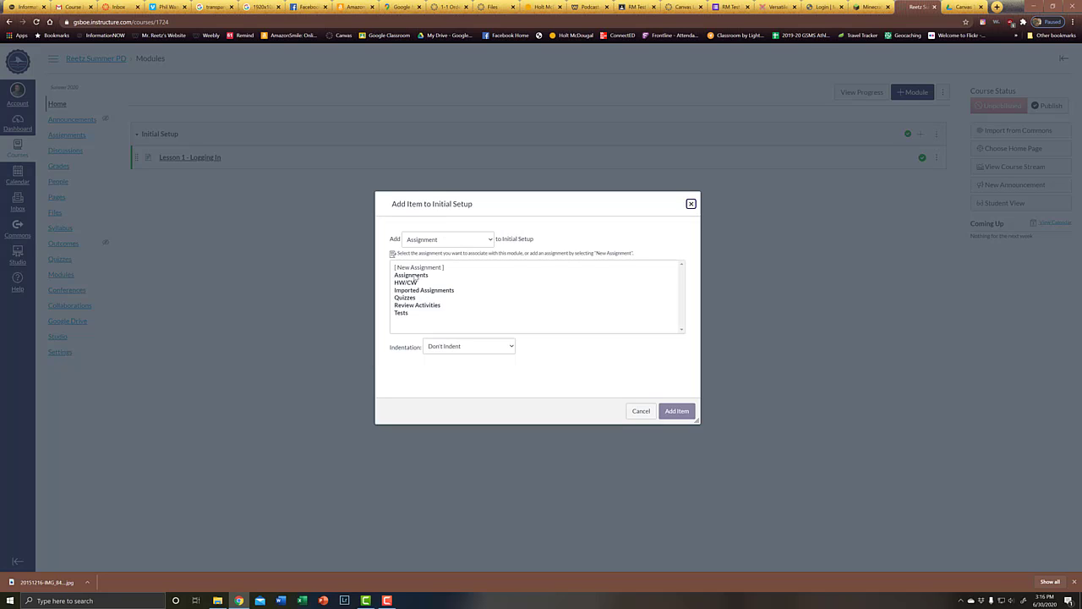
left_click(426, 244)
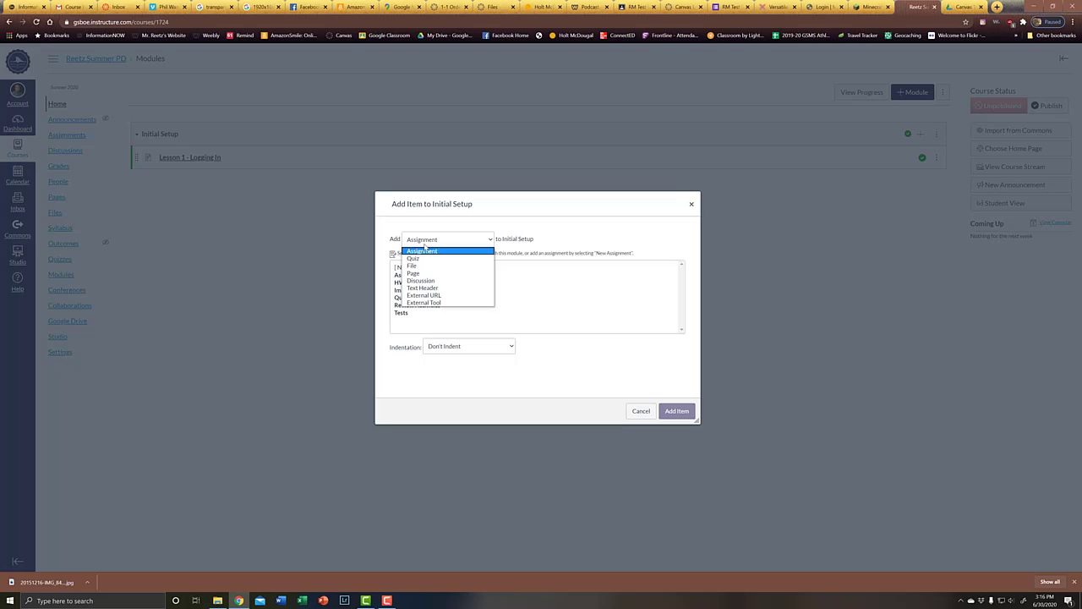
left_click(419, 281)
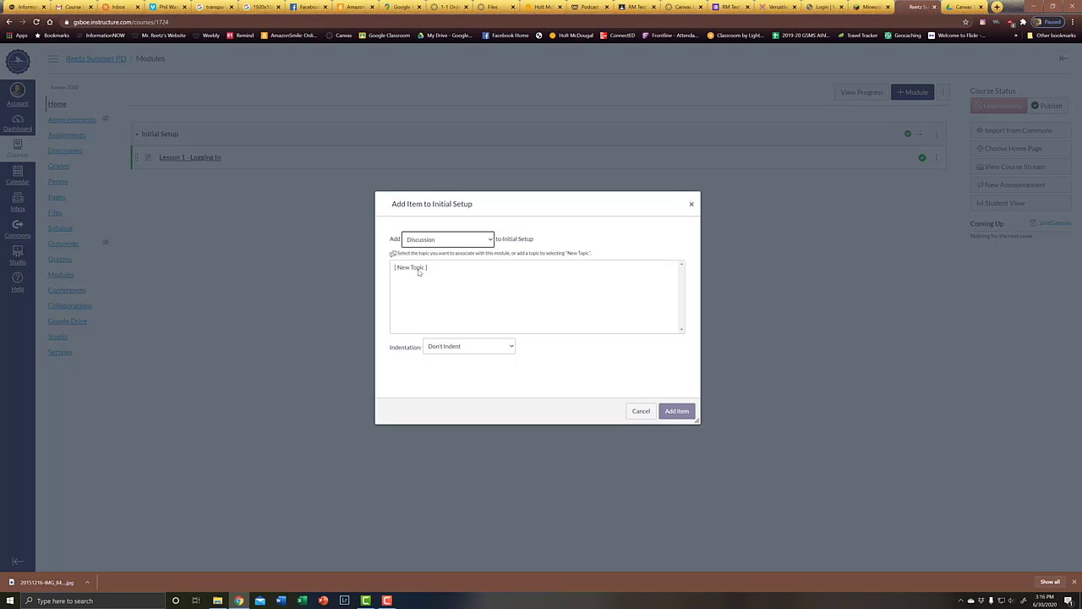
left_click(418, 268)
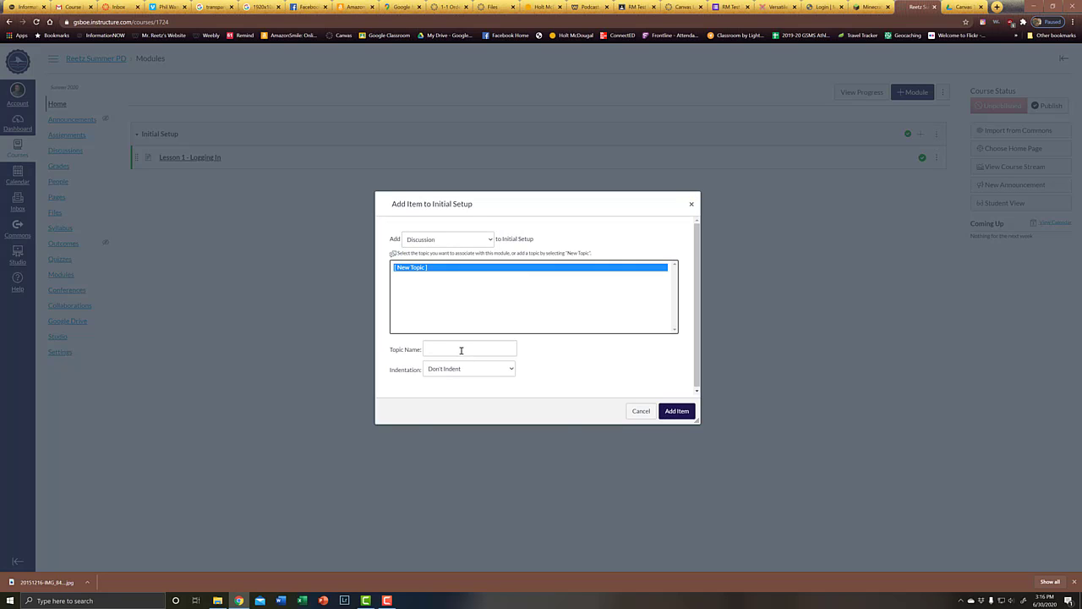
left_click(461, 350)
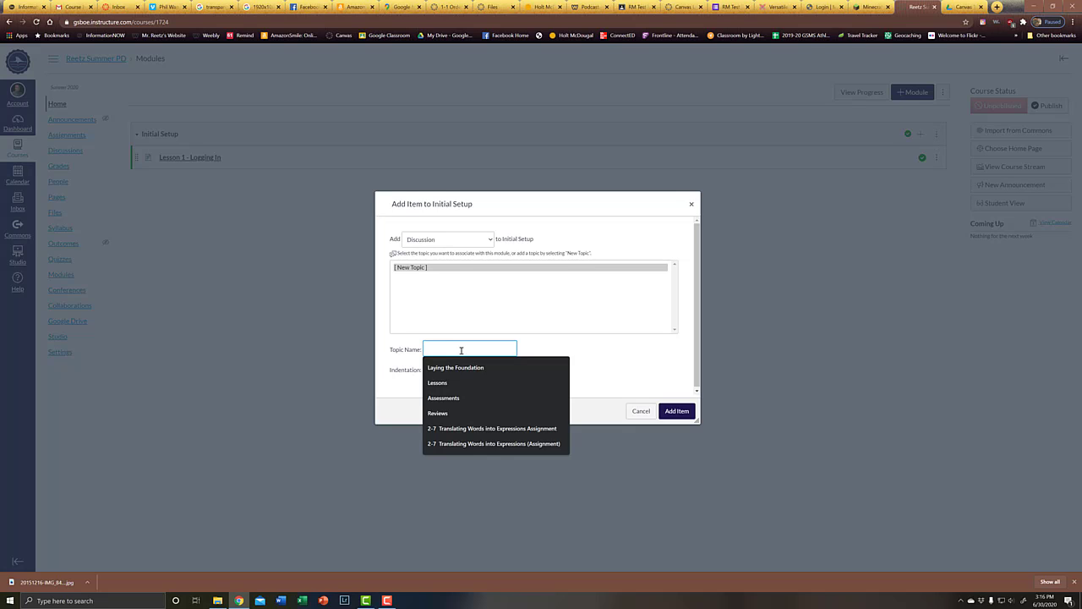
type("Face")
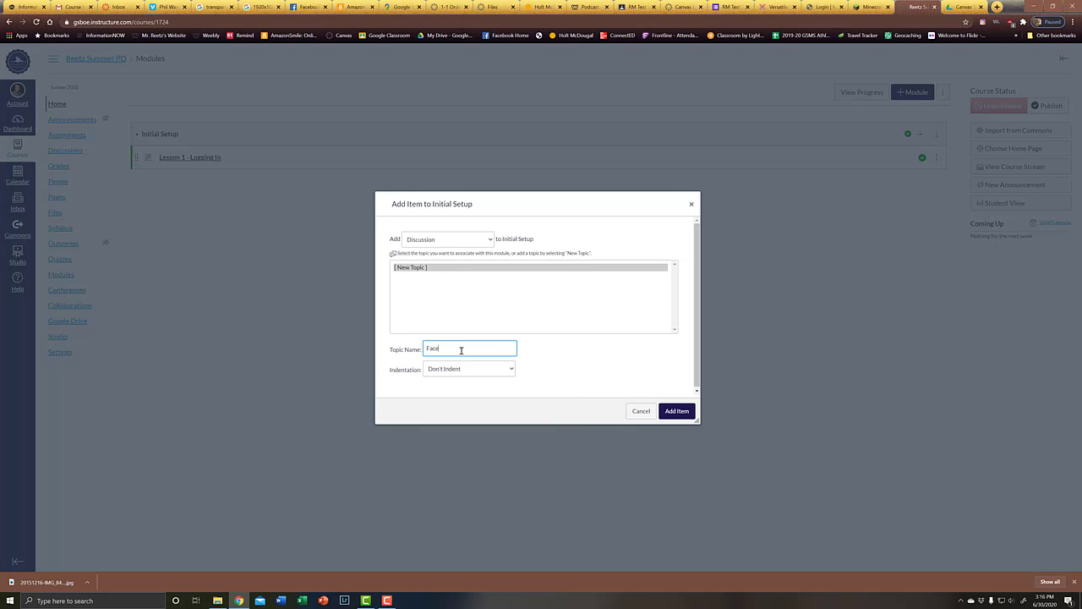
type("maks")
key("BackSpace")
key("BackSpace")
type("sks")
left_click(687, 412)
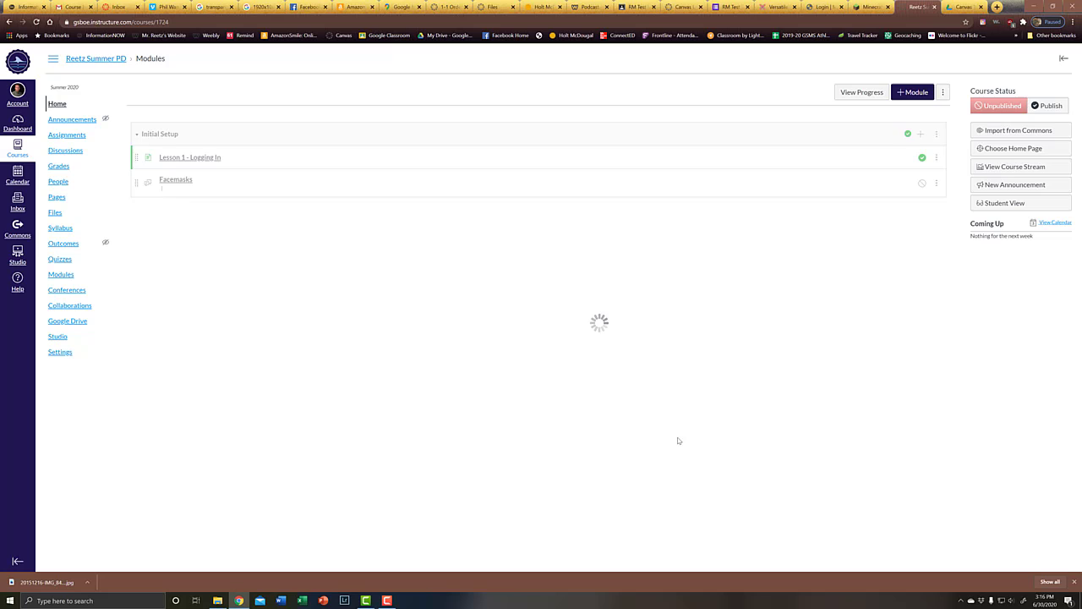
left_click(920, 135)
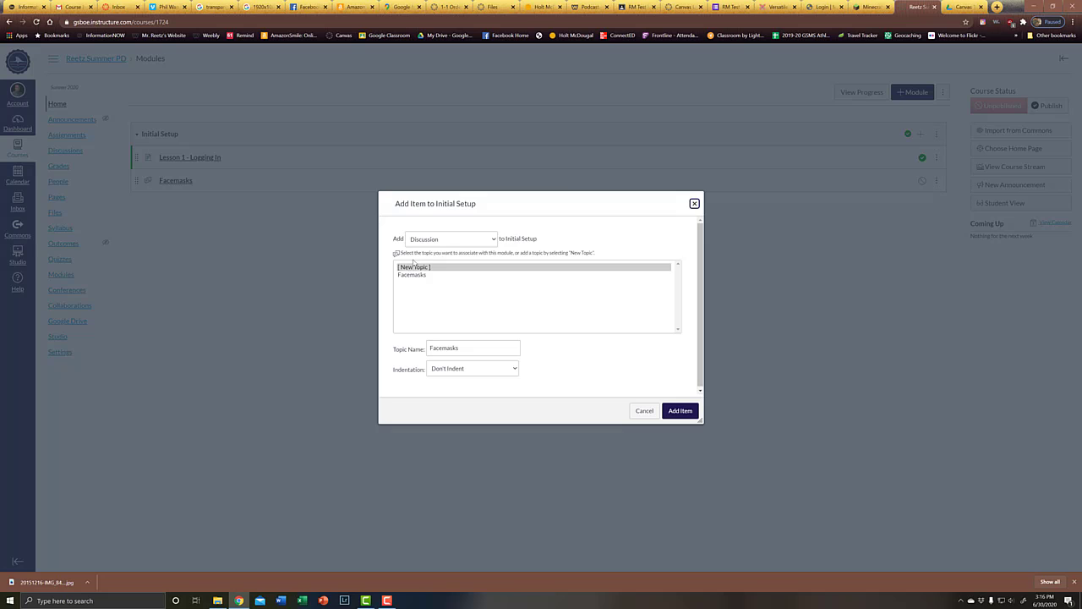
left_click(425, 240)
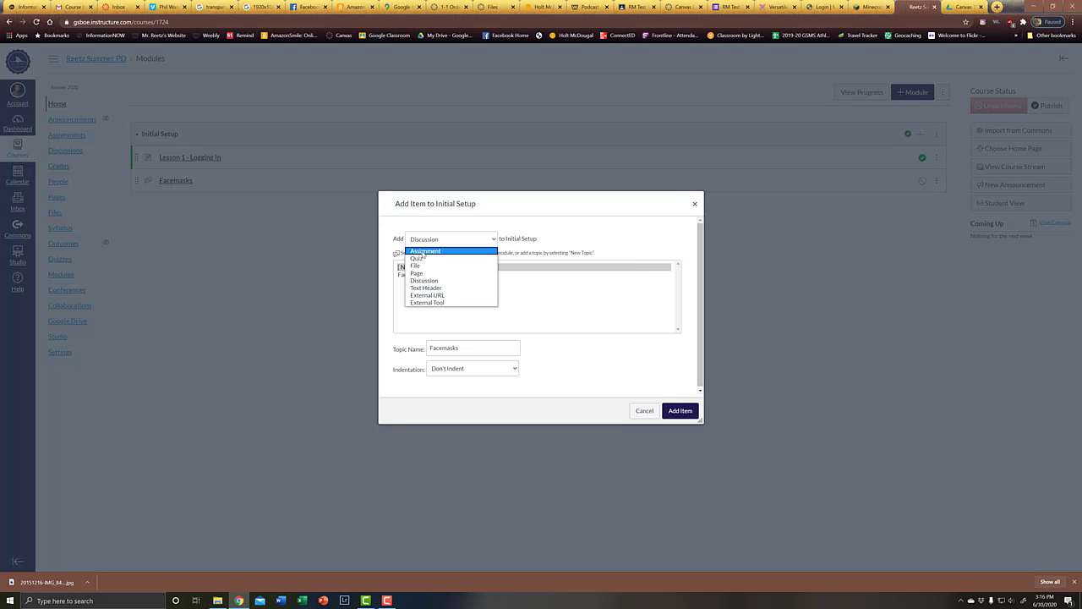
left_click(423, 253)
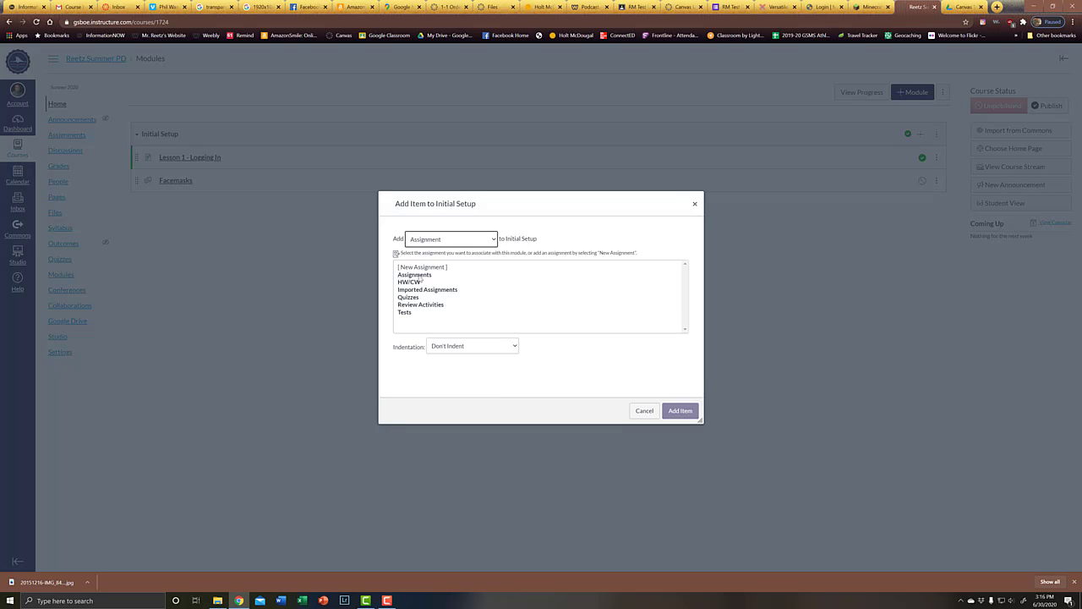
left_click(421, 279)
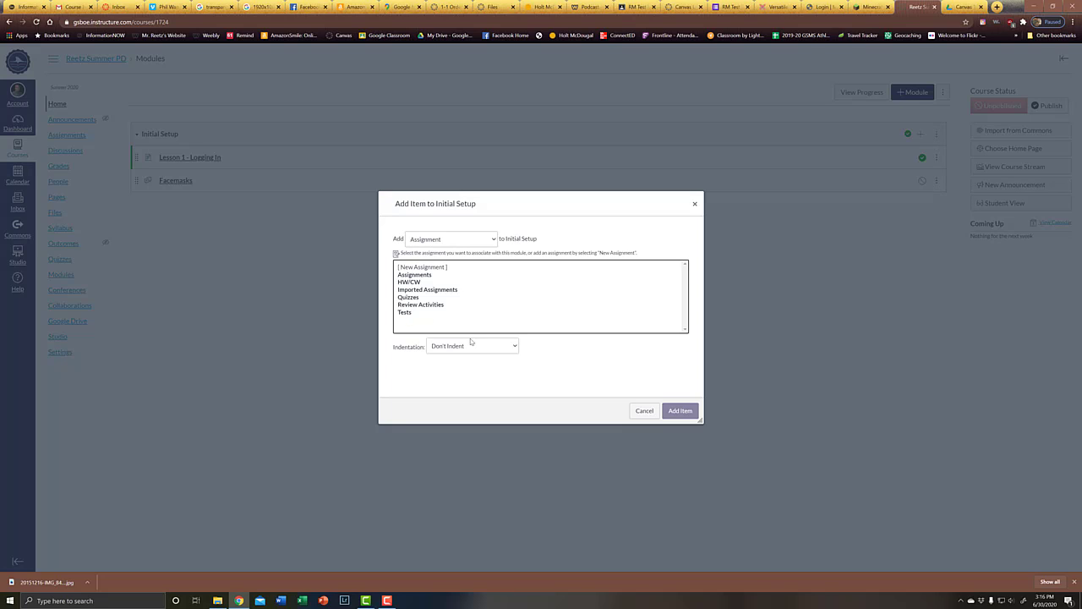
left_click(423, 267)
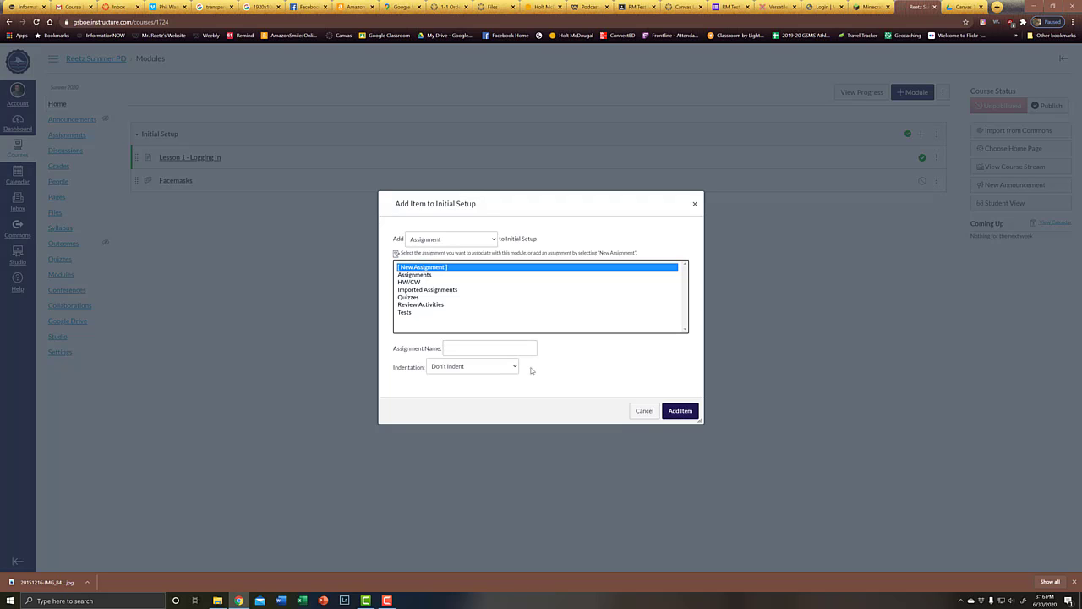
left_click(649, 412)
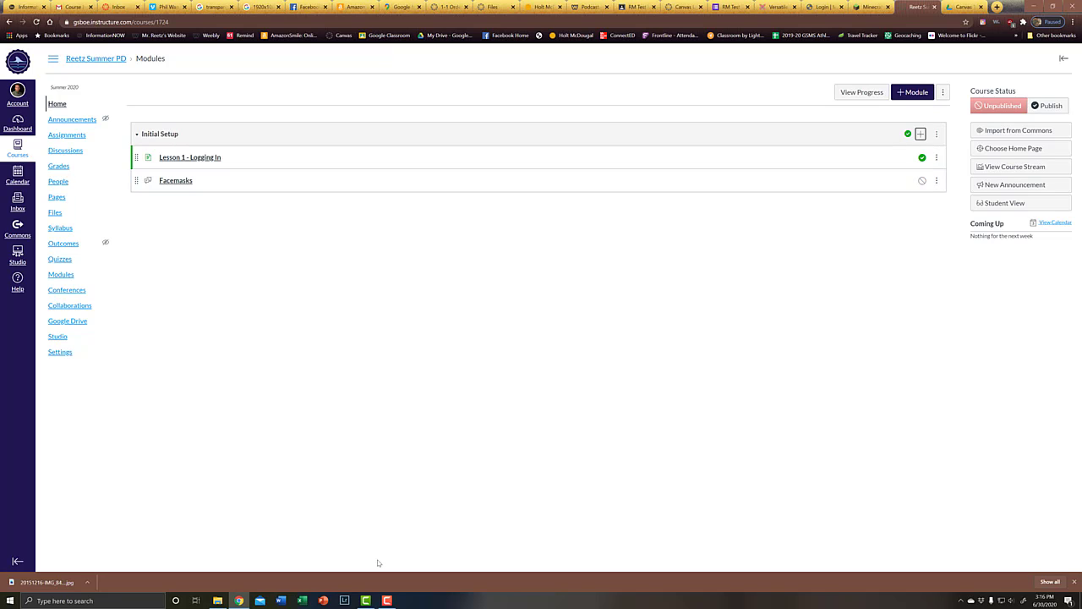
- Add a new assignment named "Let's see if this works quiz." to the Initial Setup module
left_click(921, 134)
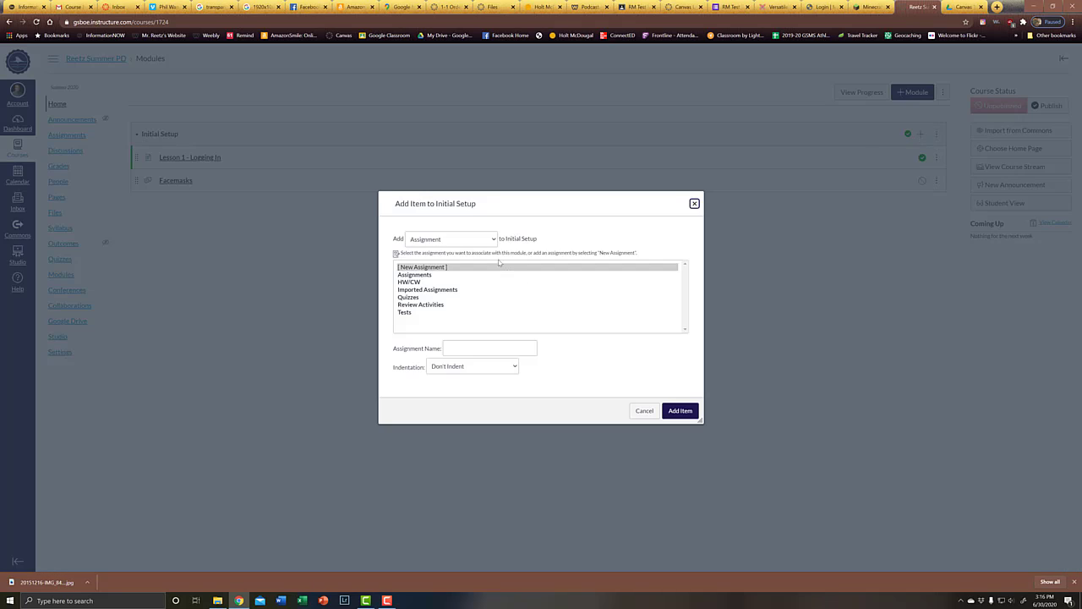
left_click(423, 269)
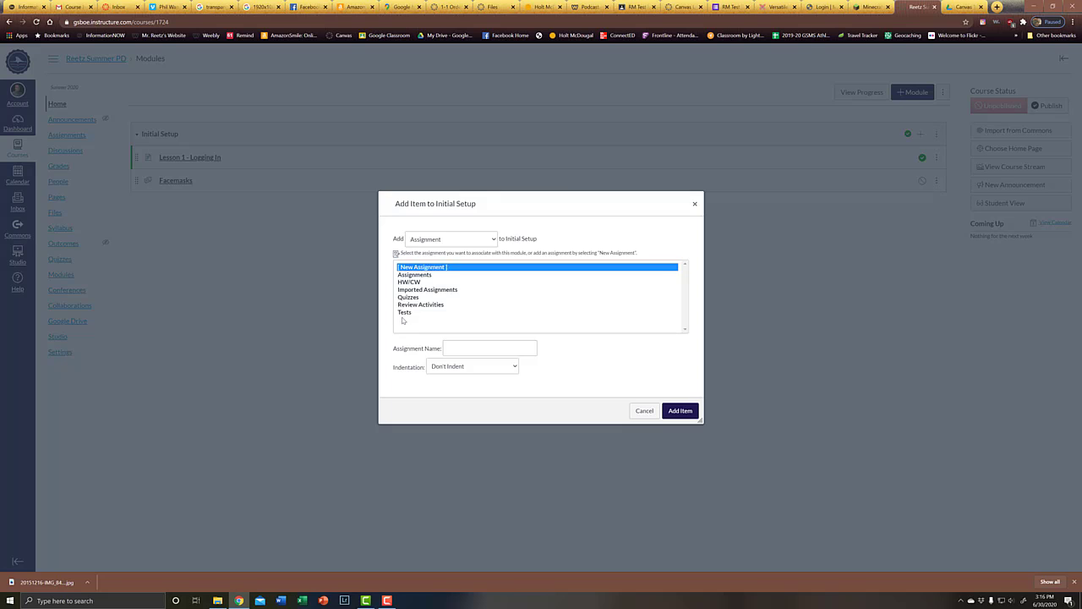
left_click(519, 238)
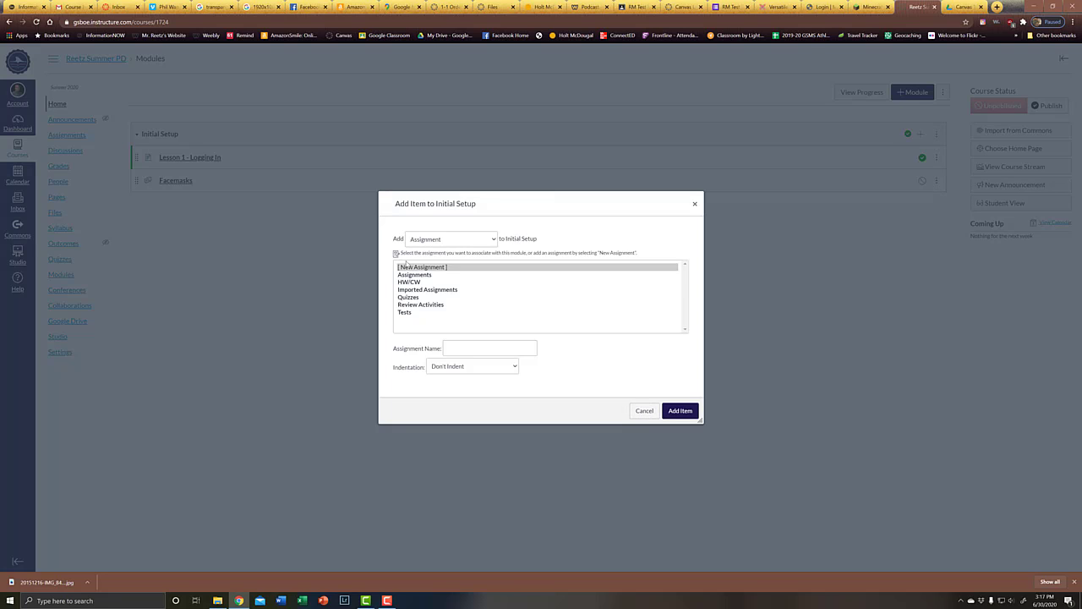
left_click(415, 267)
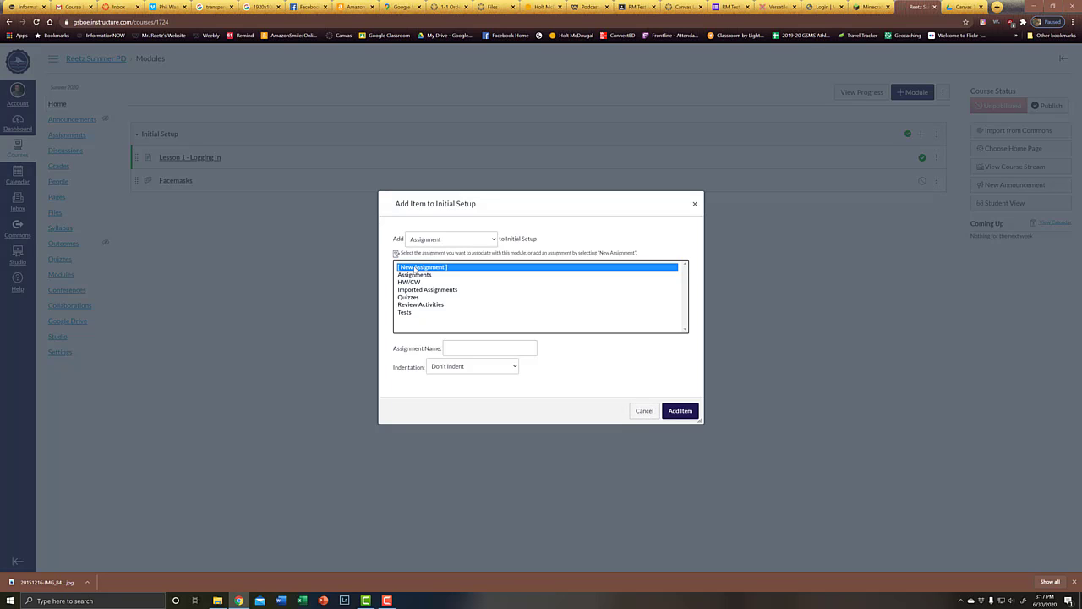
left_click(485, 345)
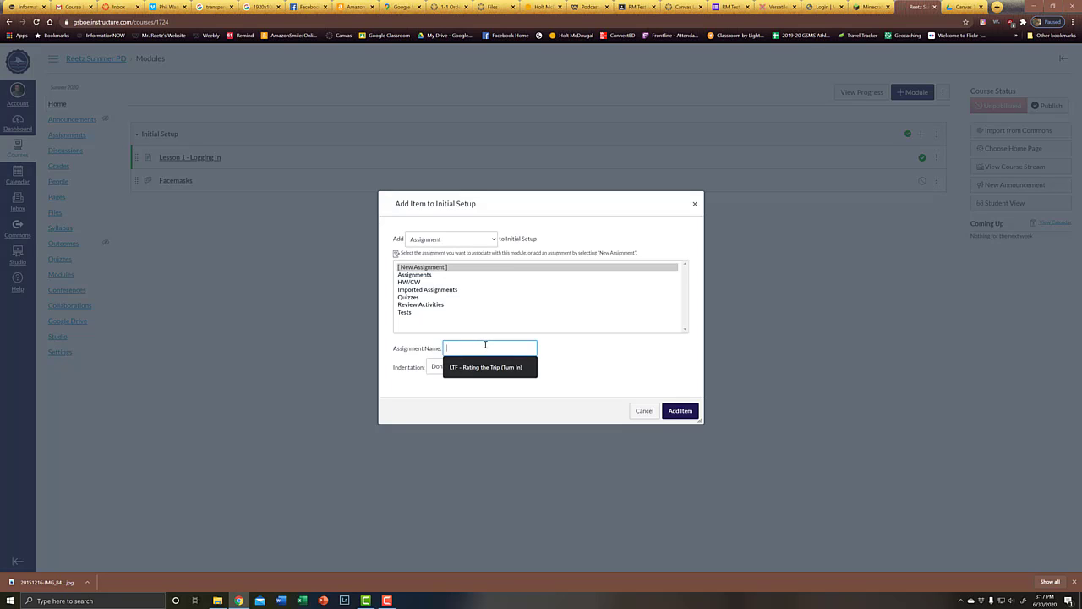
type("Ledt'ws")
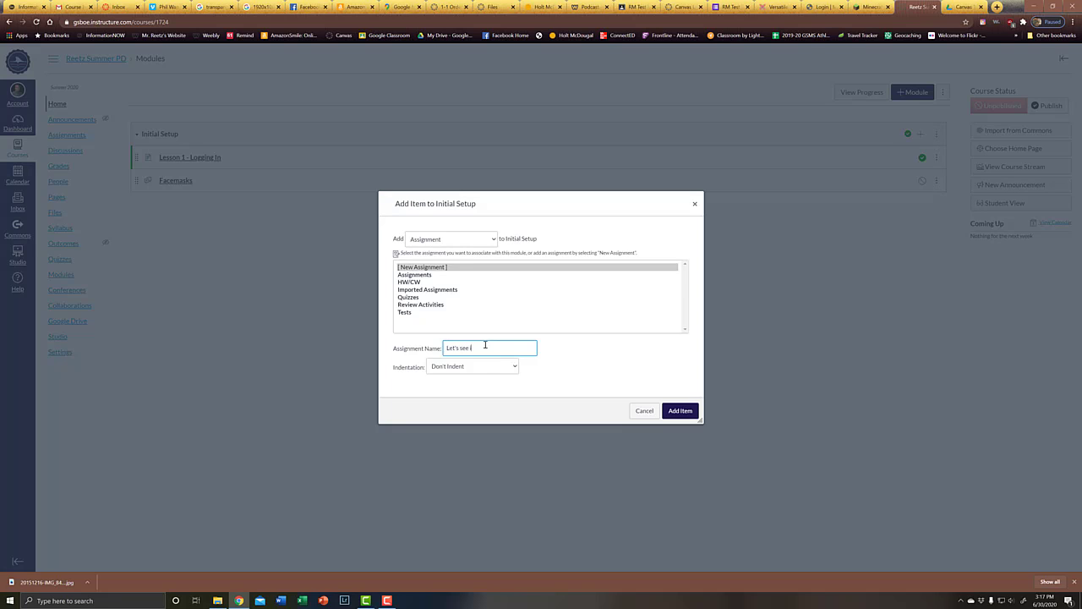
type(" see if this works quiz.")
left_click(689, 412)
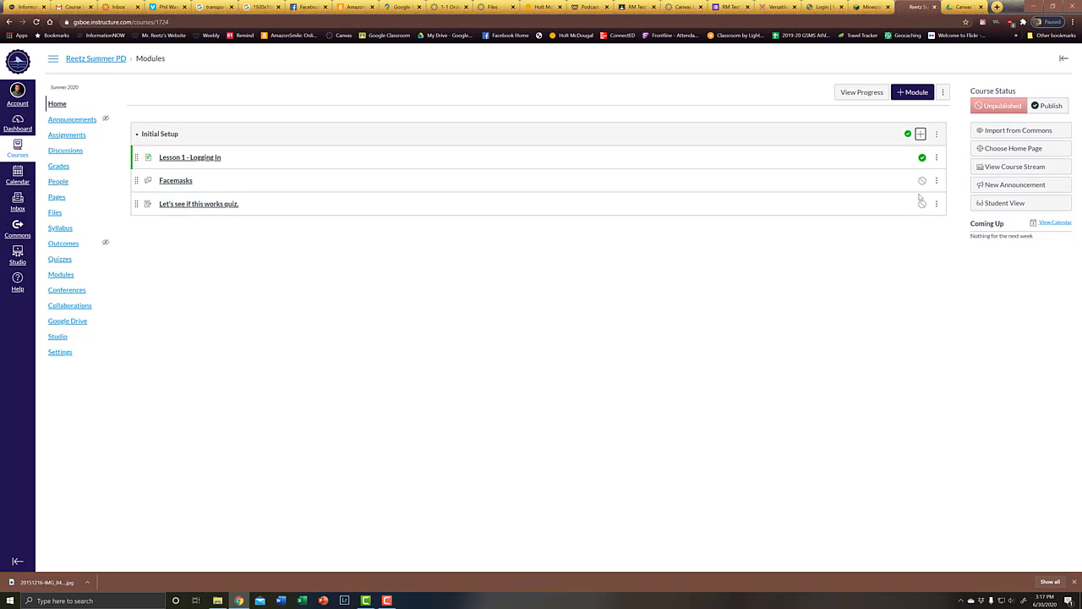
- Open the Facemasks discussion for editing and write a prompt asking for opinions on whether people should have to wear a facemask at Walmart
left_click(183, 179)
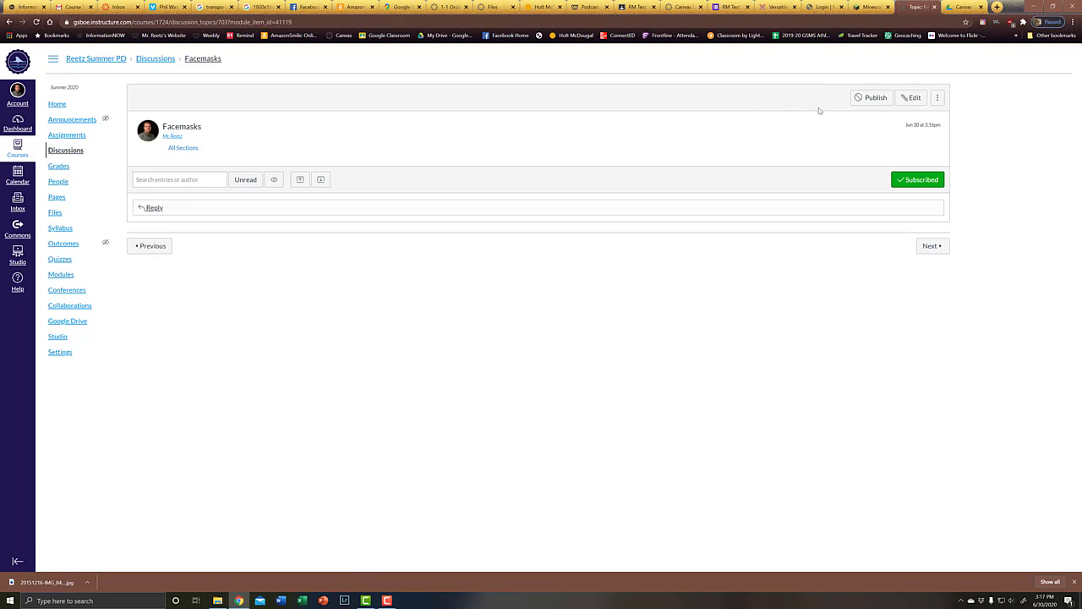
left_click(915, 98)
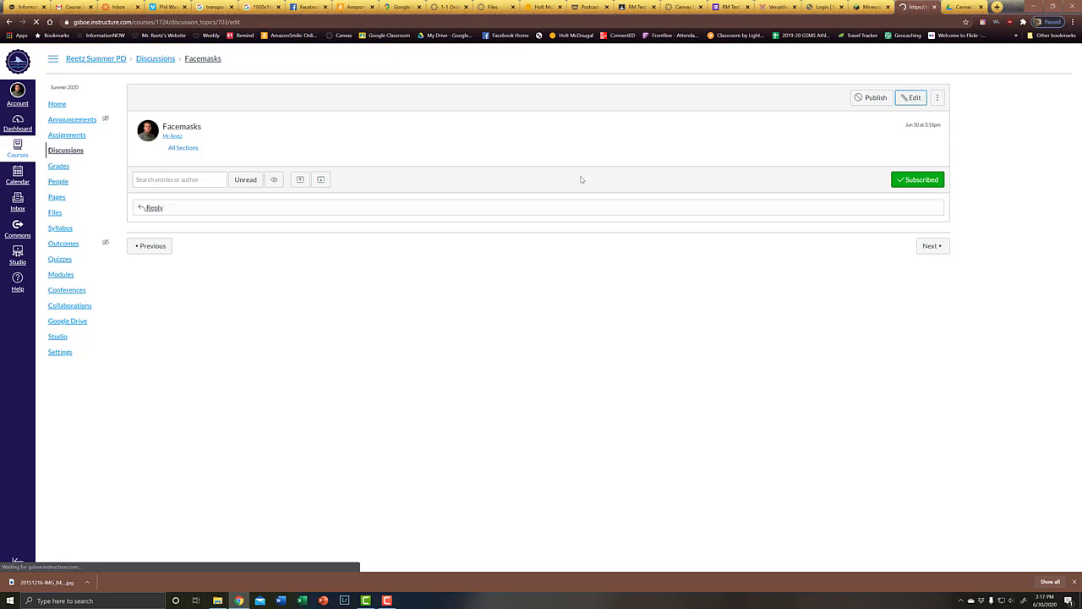
left_click(262, 215)
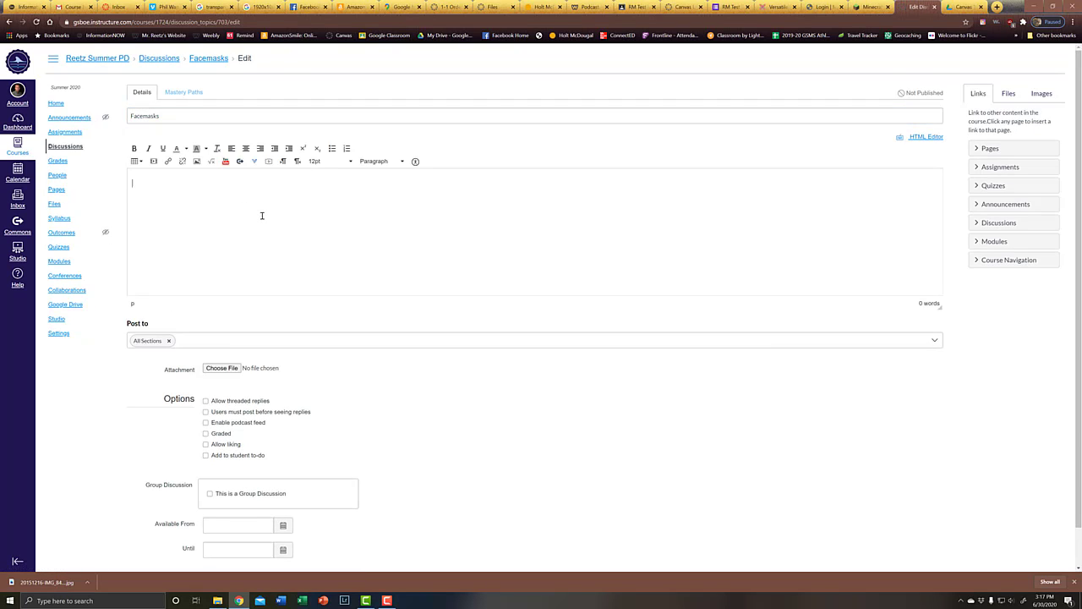
type("What is your oppinion")
right_click(184, 185)
left_click(212, 194)
type("on whether or not people should have to whear a face")
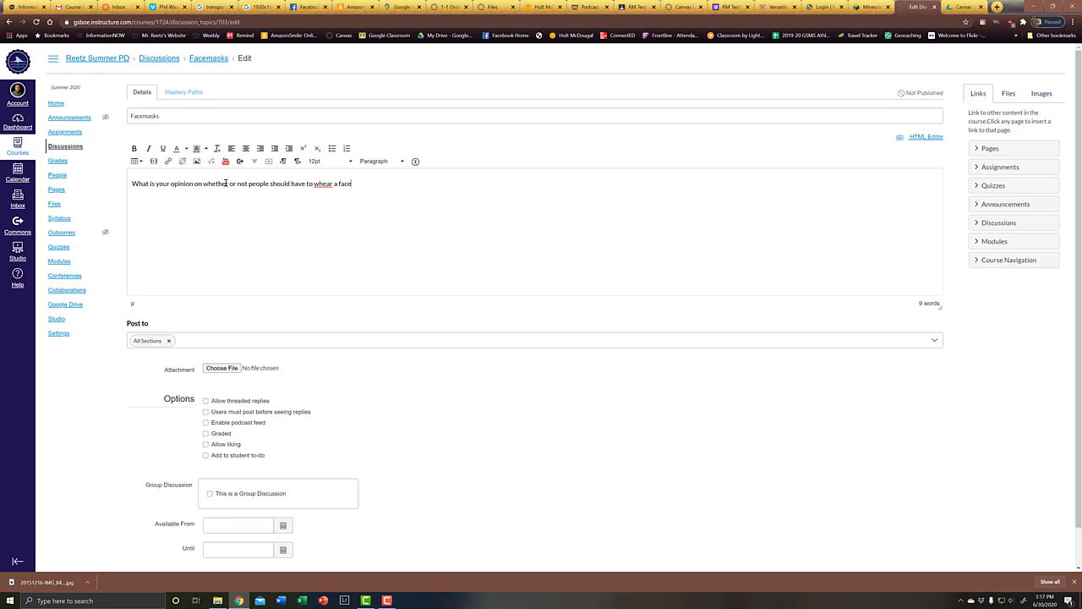
type("mask at Walmart?")
- Apply the spelling suggestions "face mask" for "facemask" and "where" for "whear" in the discussion prompt
right_click(361, 185)
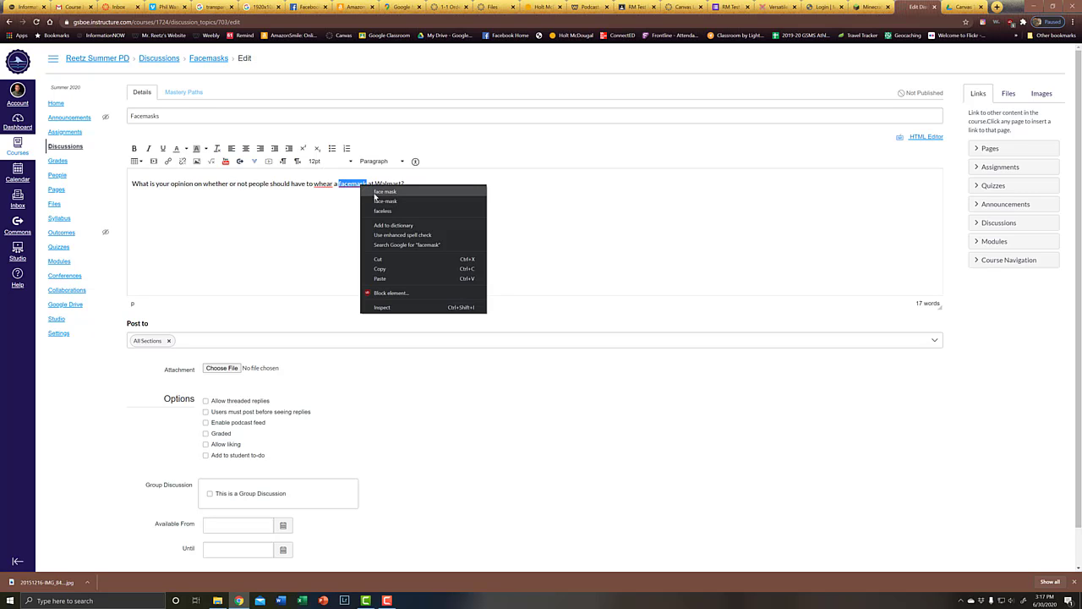
left_click(377, 192)
right_click(322, 185)
left_click(340, 192)
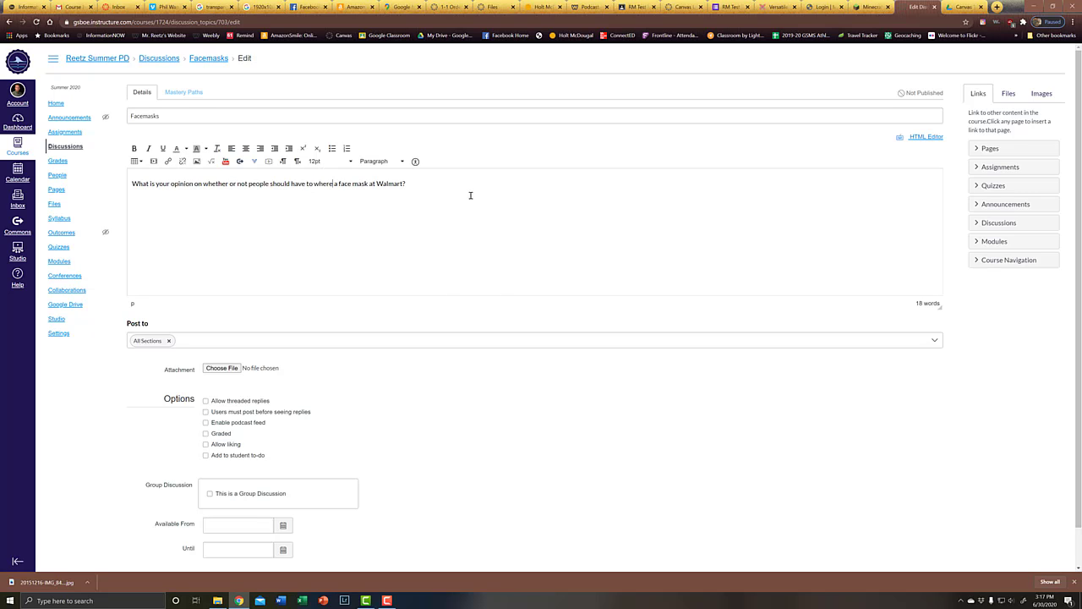
- Enable threaded replies, posting before seeing replies, grading and liking for the Facemasks discussion
scroll(272, 365, "down", 1)
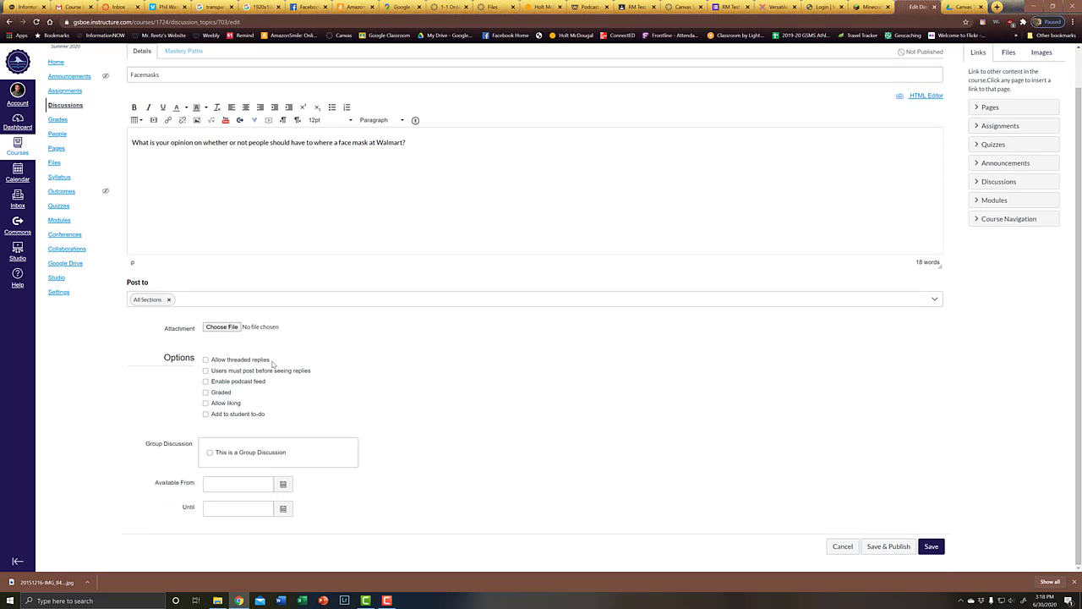
left_click(205, 360)
left_click(205, 371)
left_click(205, 393)
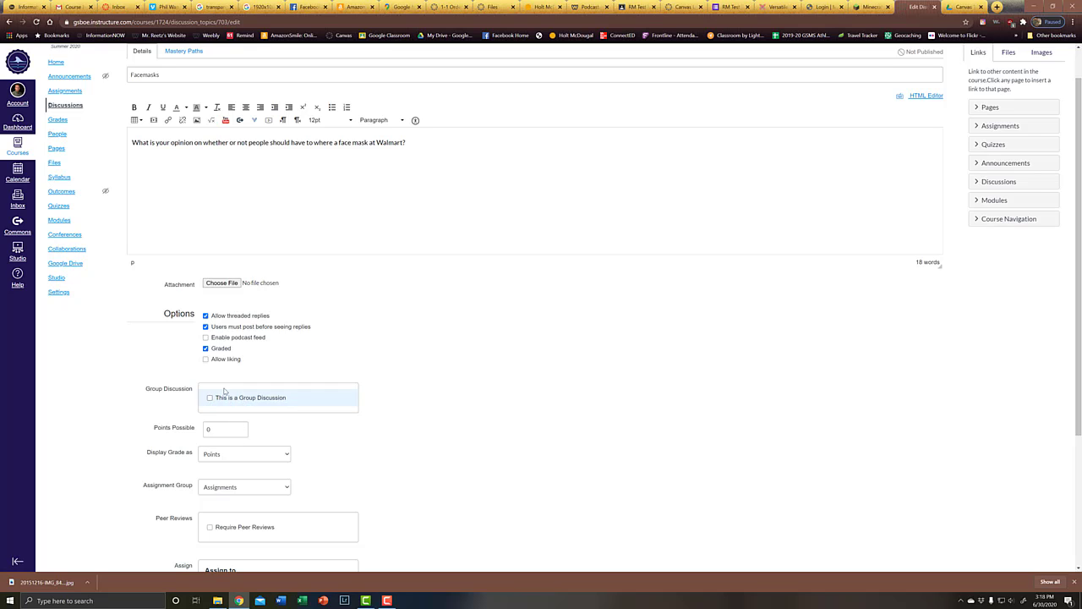
left_click(205, 360)
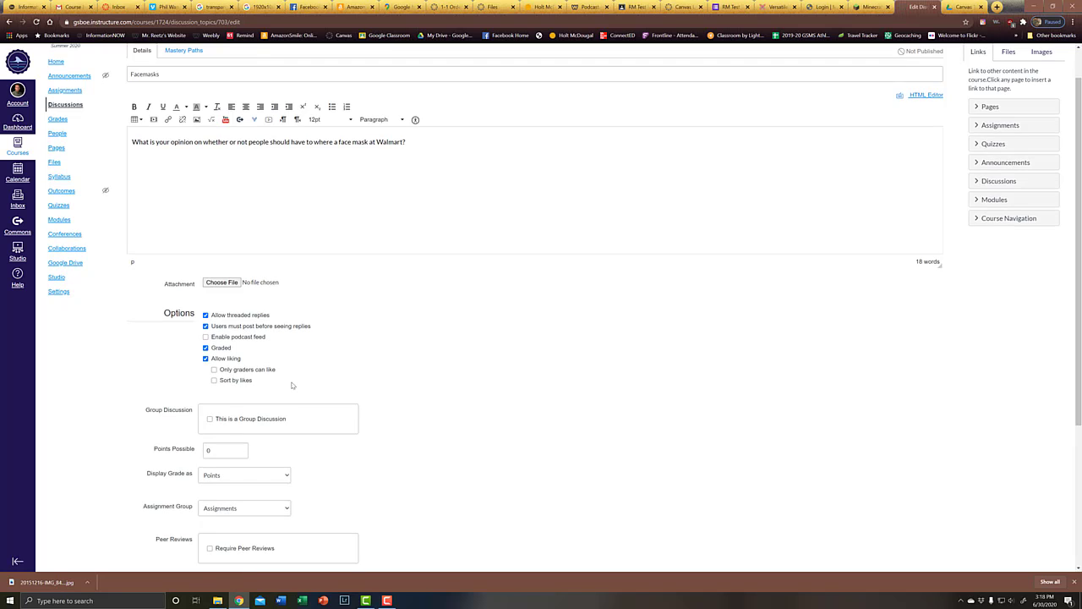
- Set the discussion to 10 possible points, display its grade as Percentage and assign it to the HW/CW group
scroll(253, 338, "down", 2)
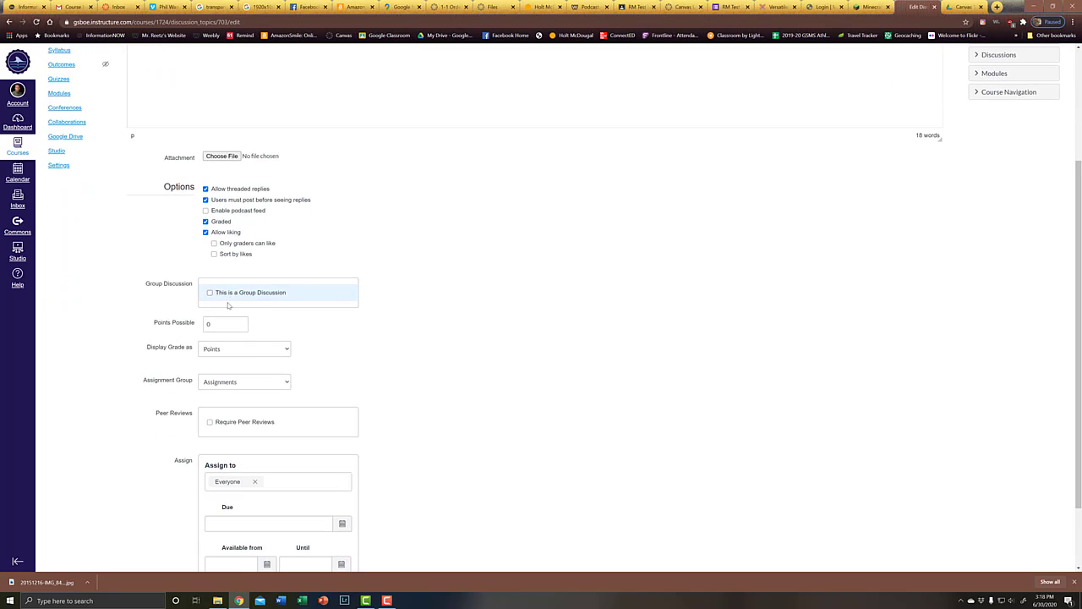
double_click(216, 326)
type("10")
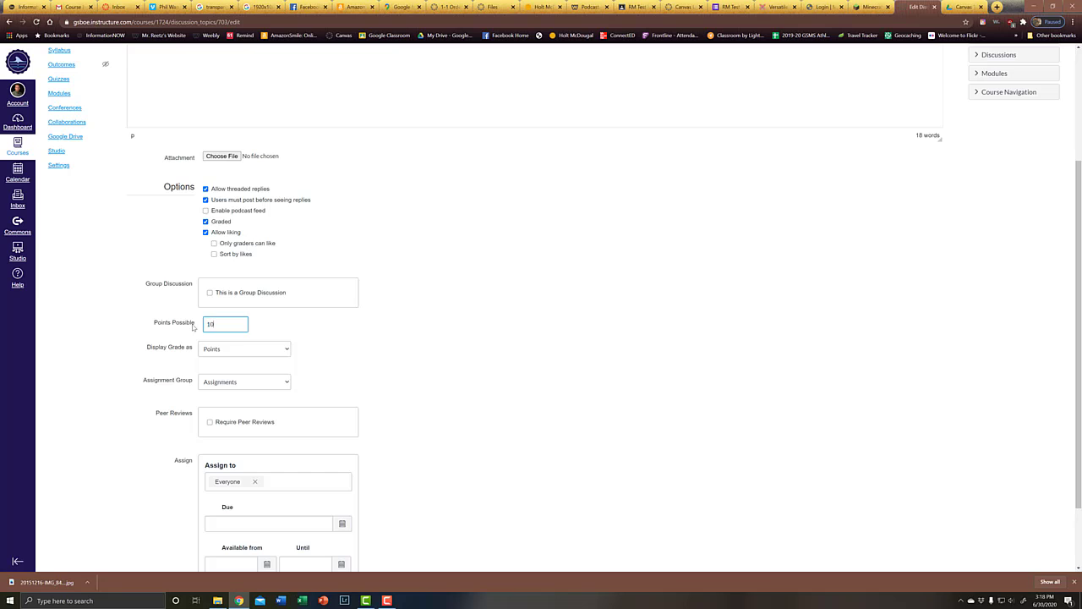
left_click(286, 354)
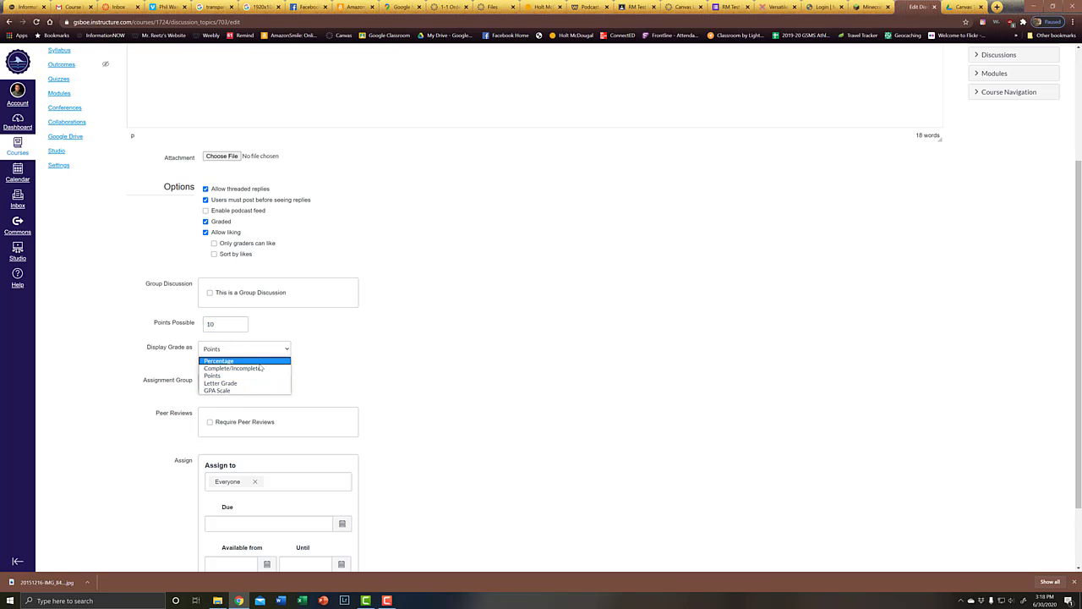
left_click(260, 362)
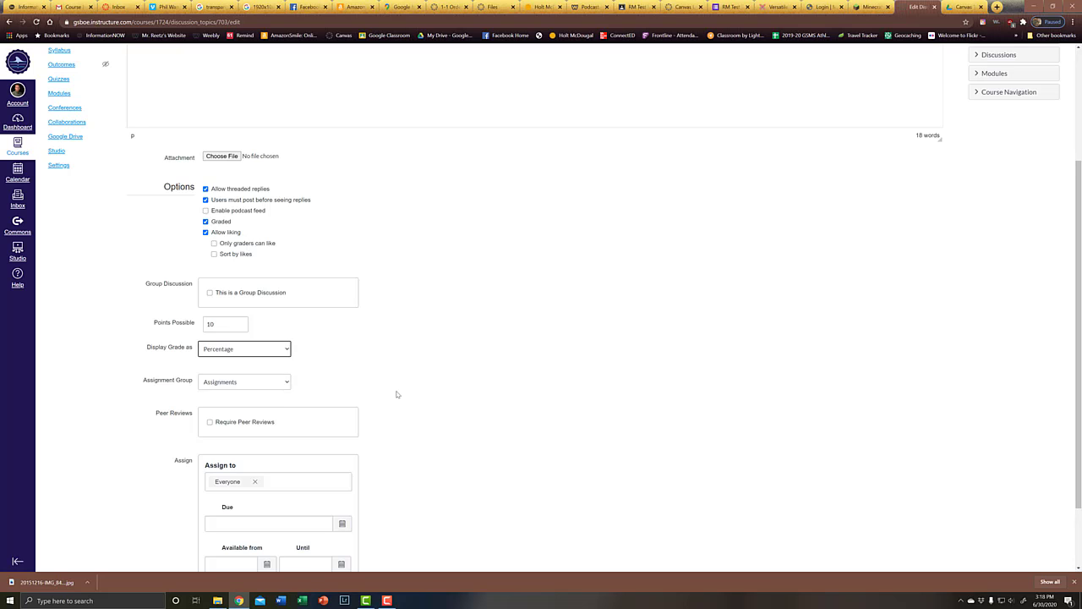
scroll(394, 393, "down", 1)
left_click(287, 297)
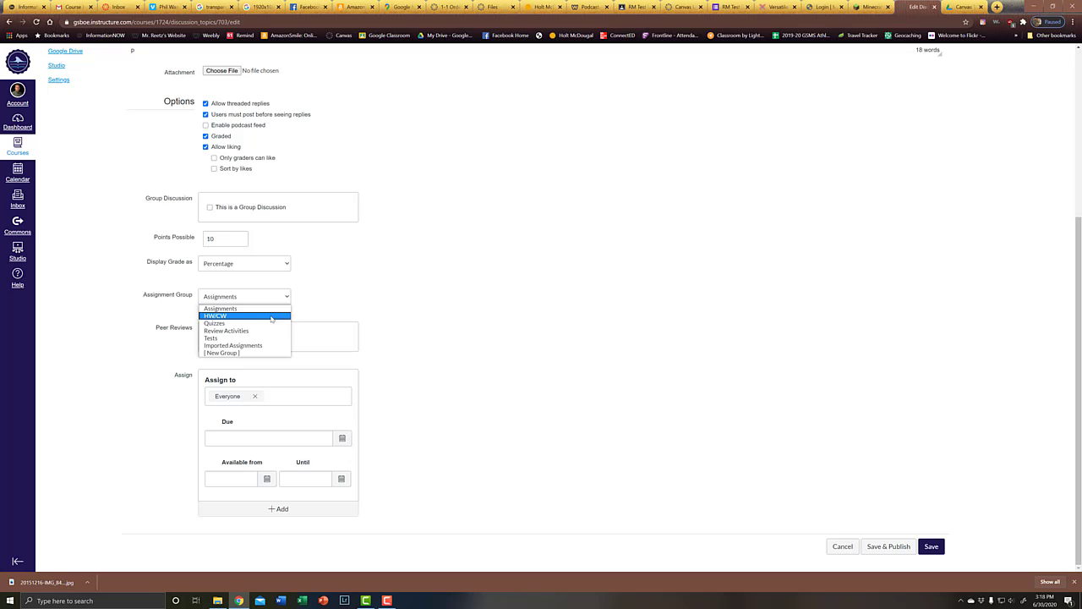
left_click(272, 316)
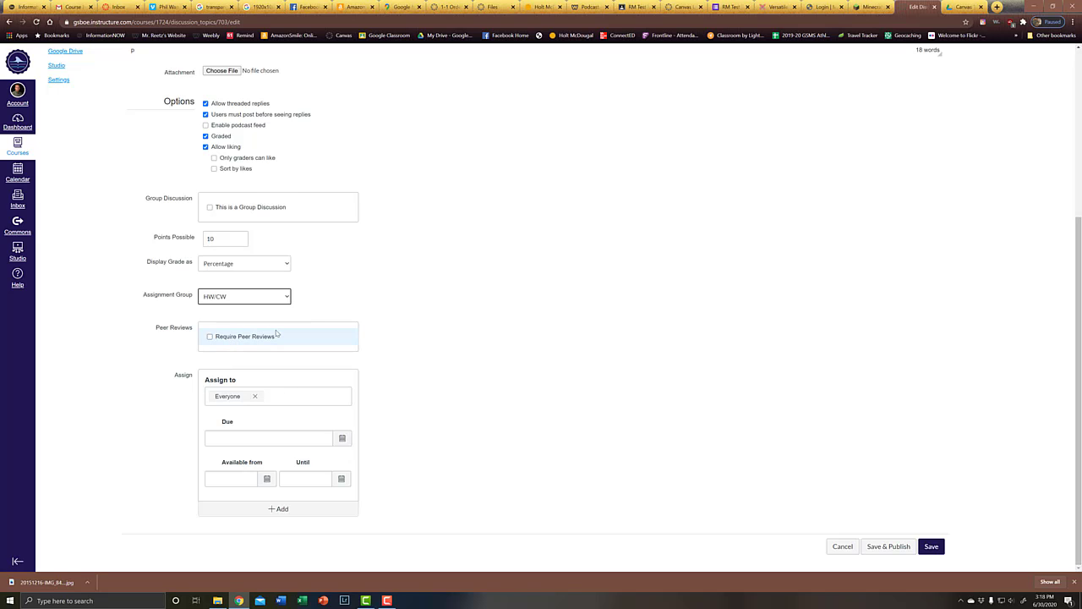
- Try requiring peer reviews for the discussion and view the choices of whom it can be assigned to
left_click(233, 337)
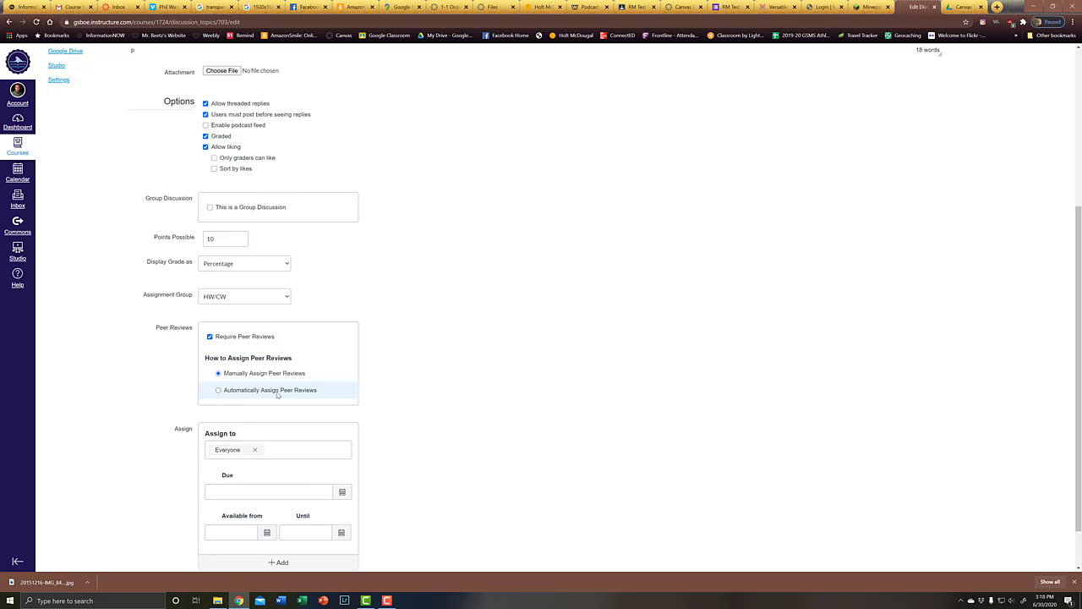
left_click(210, 337)
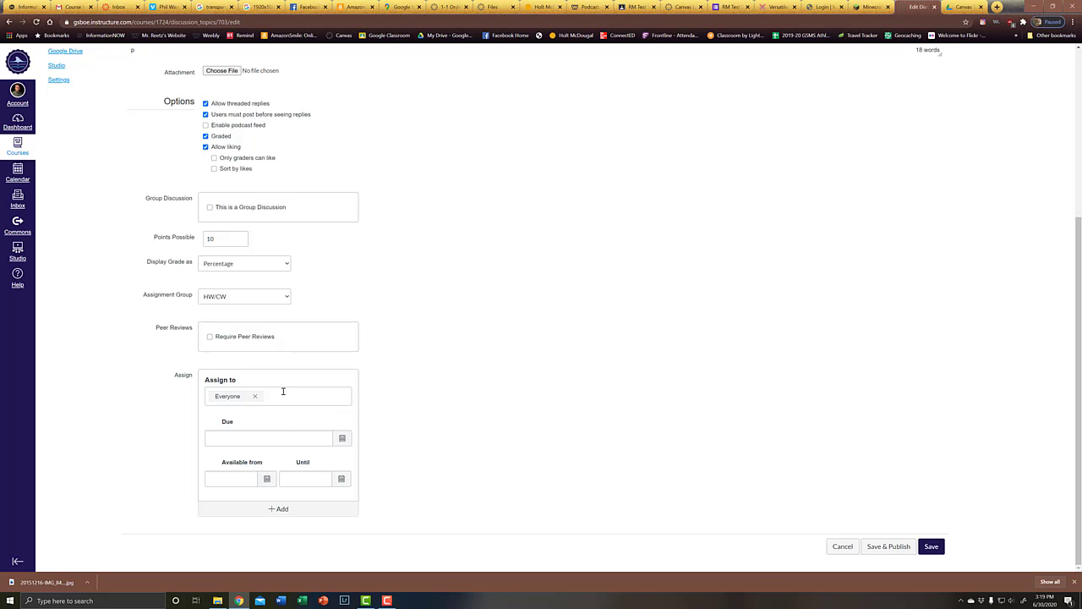
left_click(308, 396)
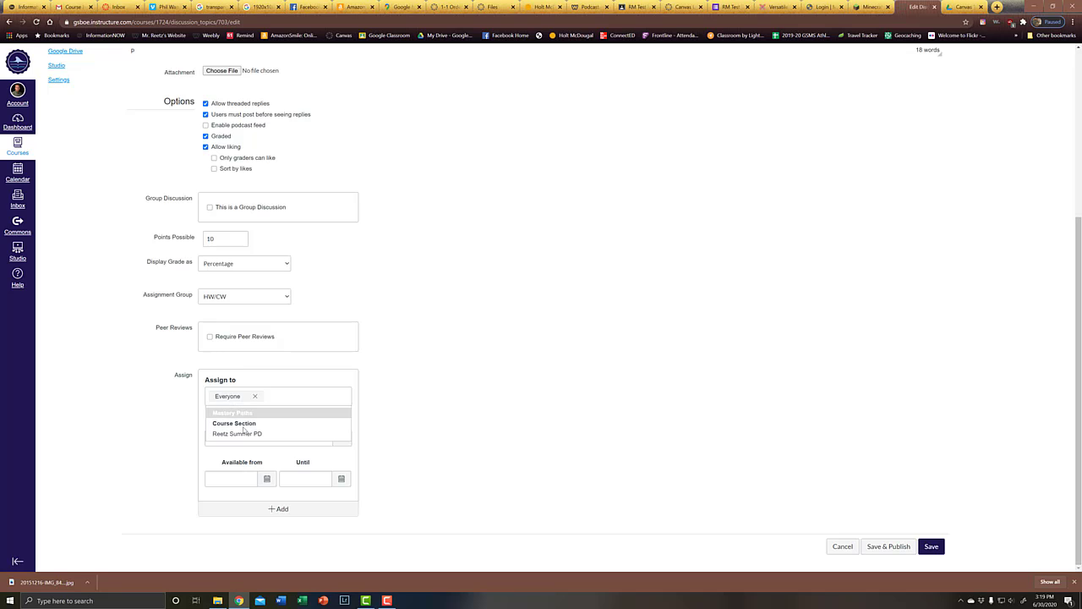
left_click(378, 387)
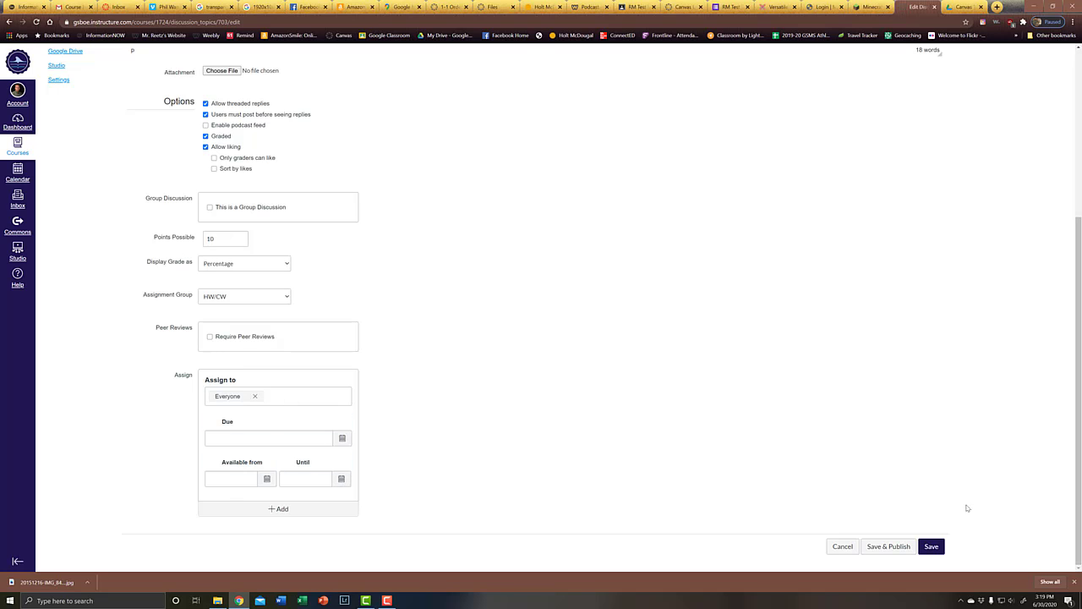
- Save and publish the Facemasks discussion
left_click(898, 547)
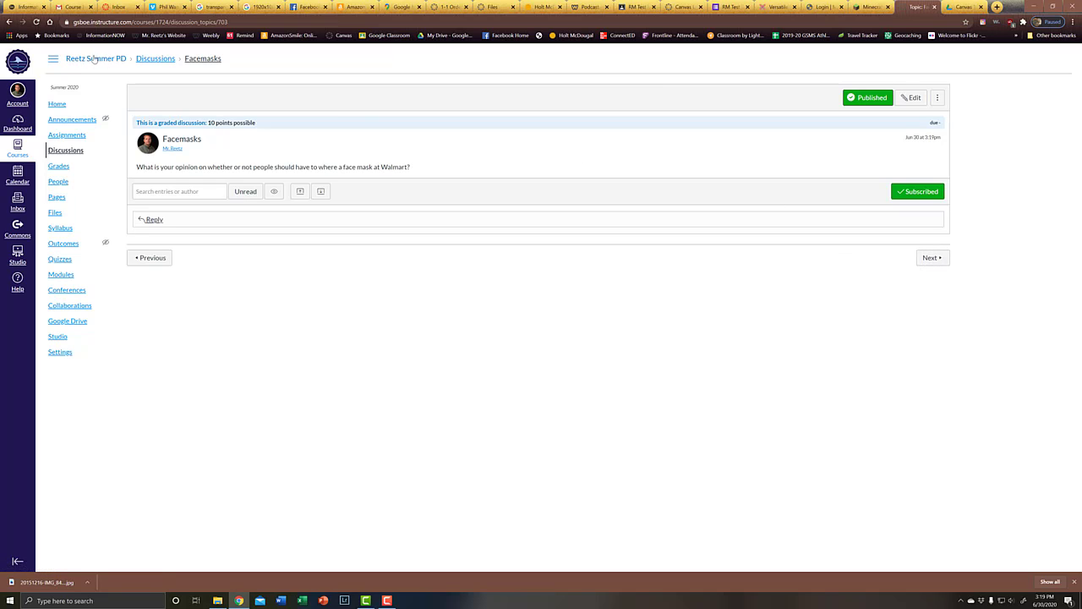
left_click(931, 258)
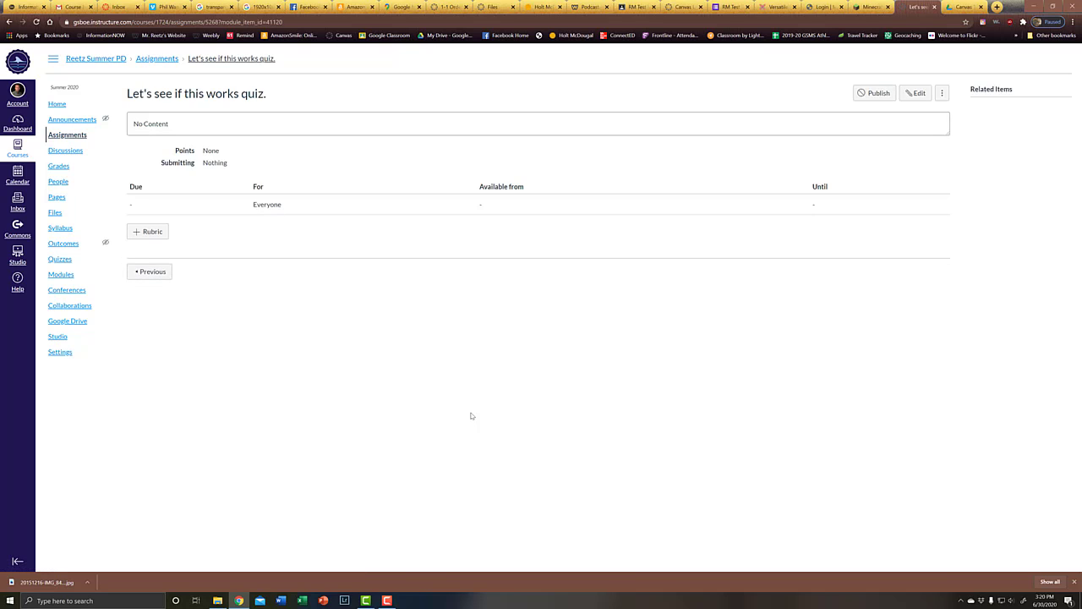
left_click(914, 93)
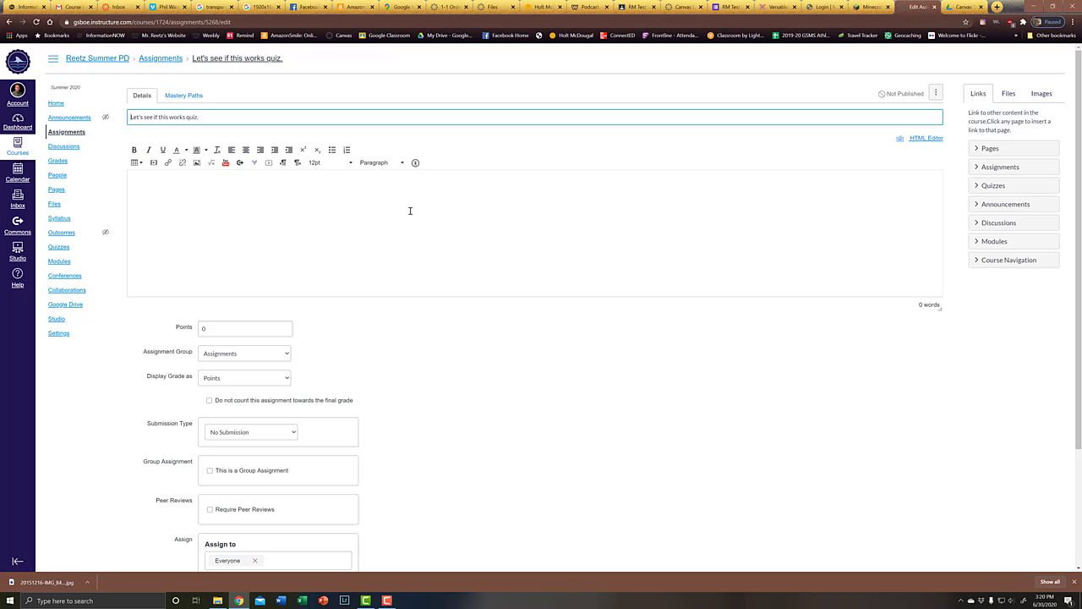
scroll(410, 212, "down", 3)
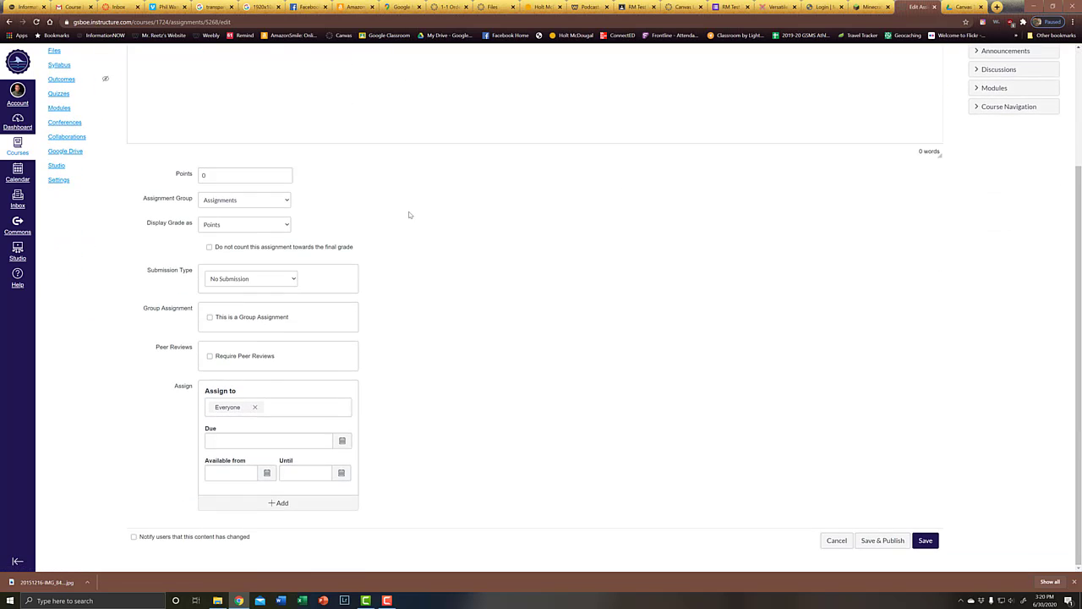
scroll(410, 215, "up", 3)
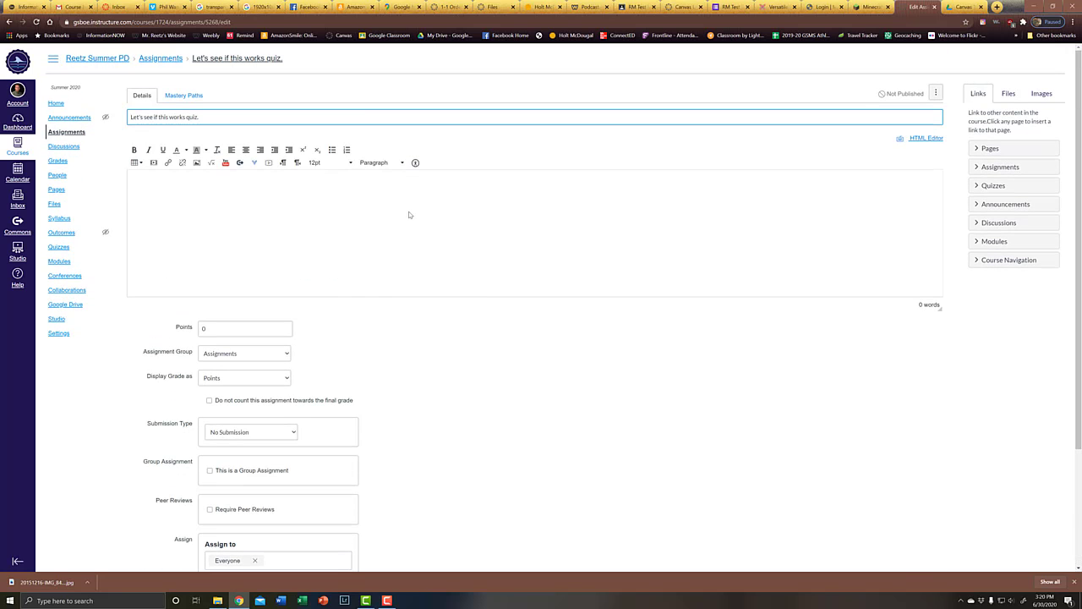
left_click(408, 211)
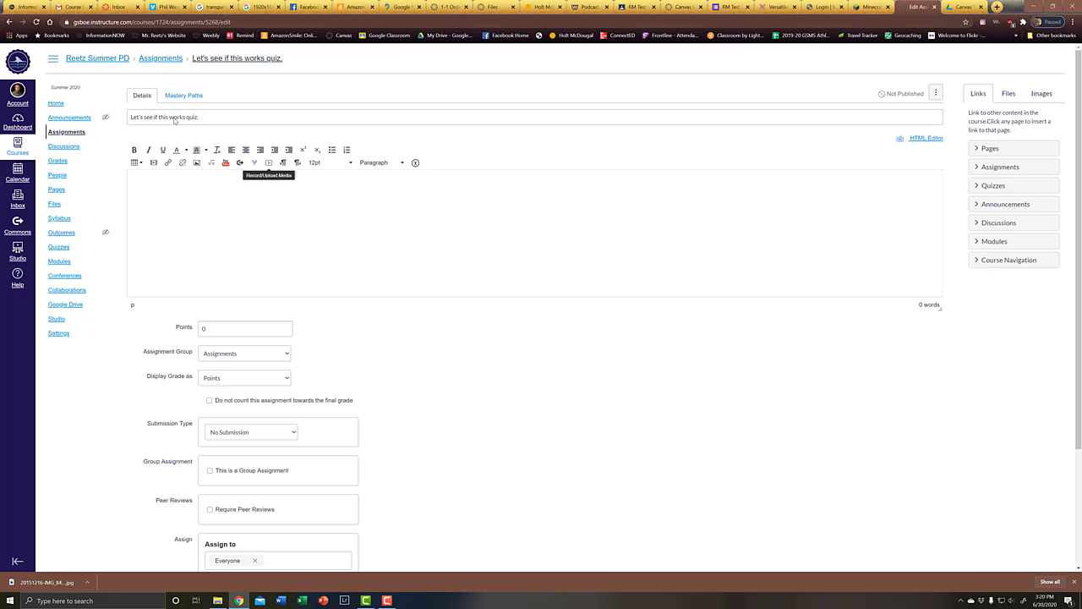
- Return to the course's modules and remove the "Let's see if this works quiz." assignment from the Initial Setup module
left_click(82, 60)
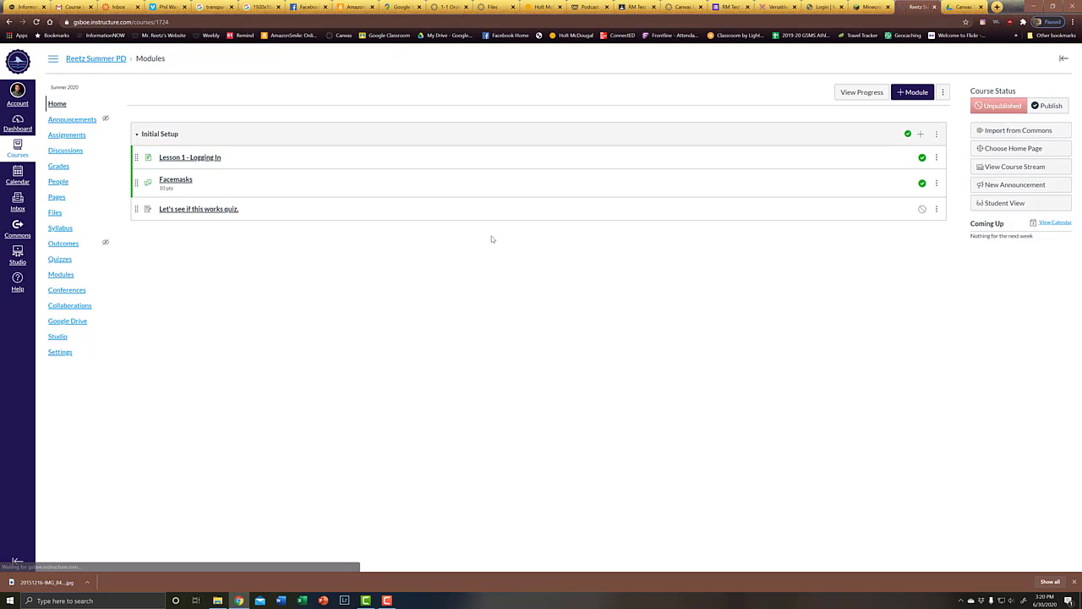
left_click(936, 209)
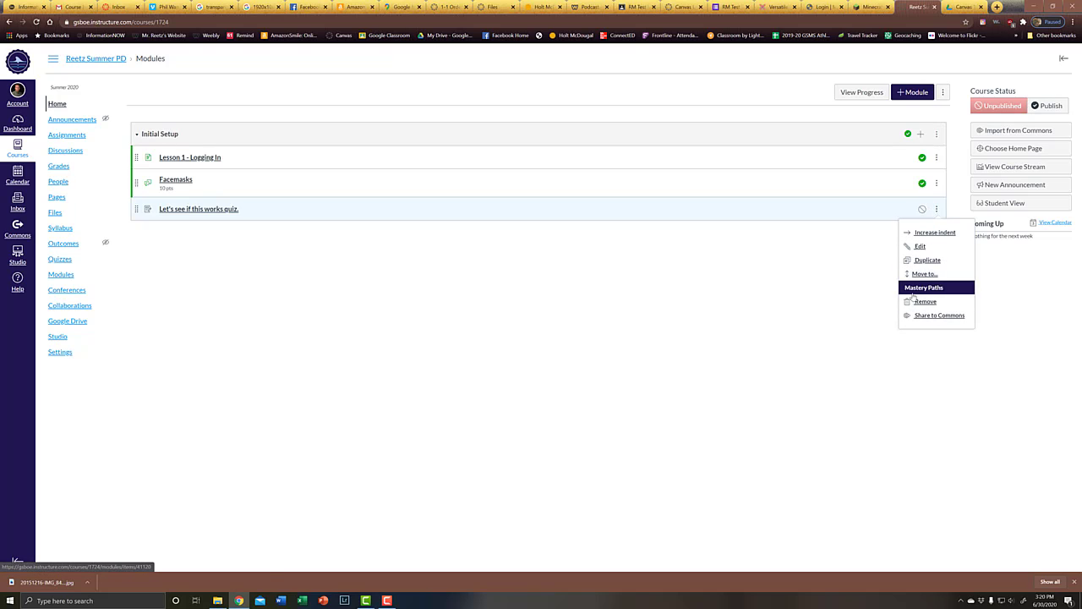
left_click(916, 301)
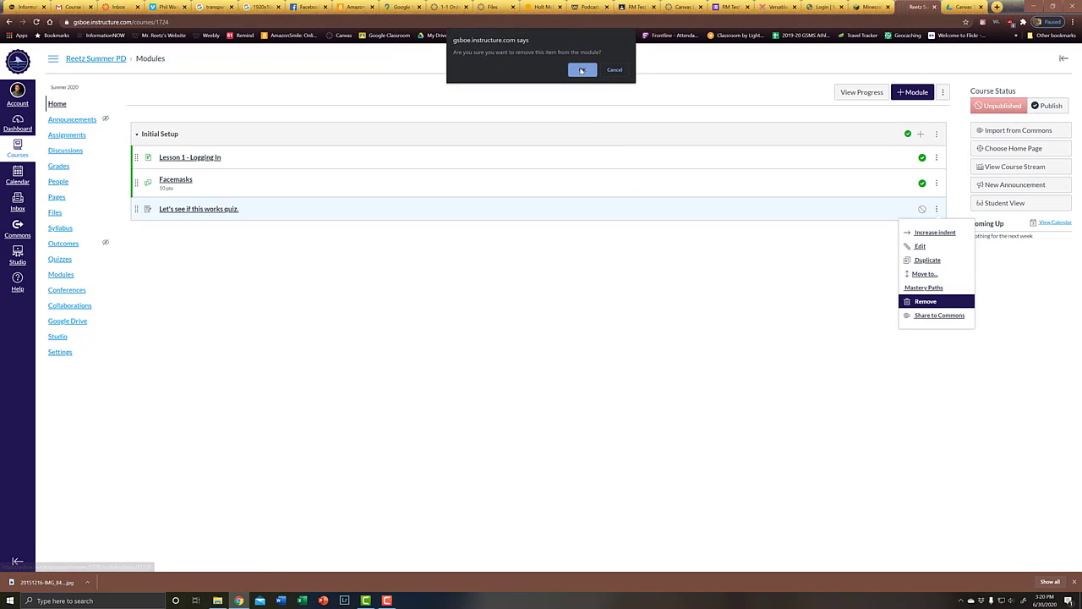
left_click(582, 70)
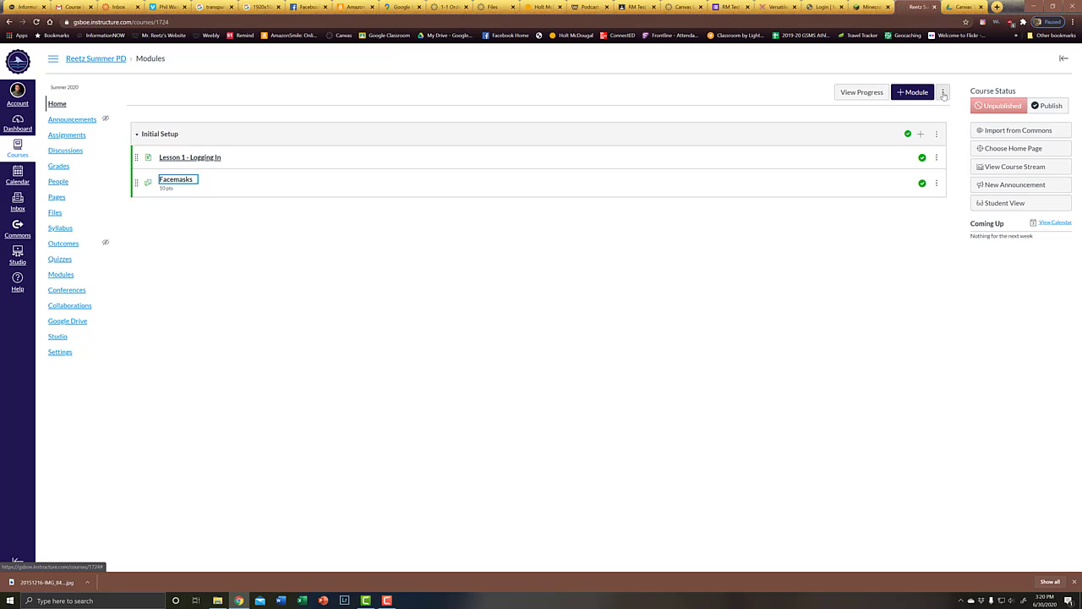
- Add the existing quiz "Let's see if this works." to the Initial Setup module without indentation and open it
left_click(921, 134)
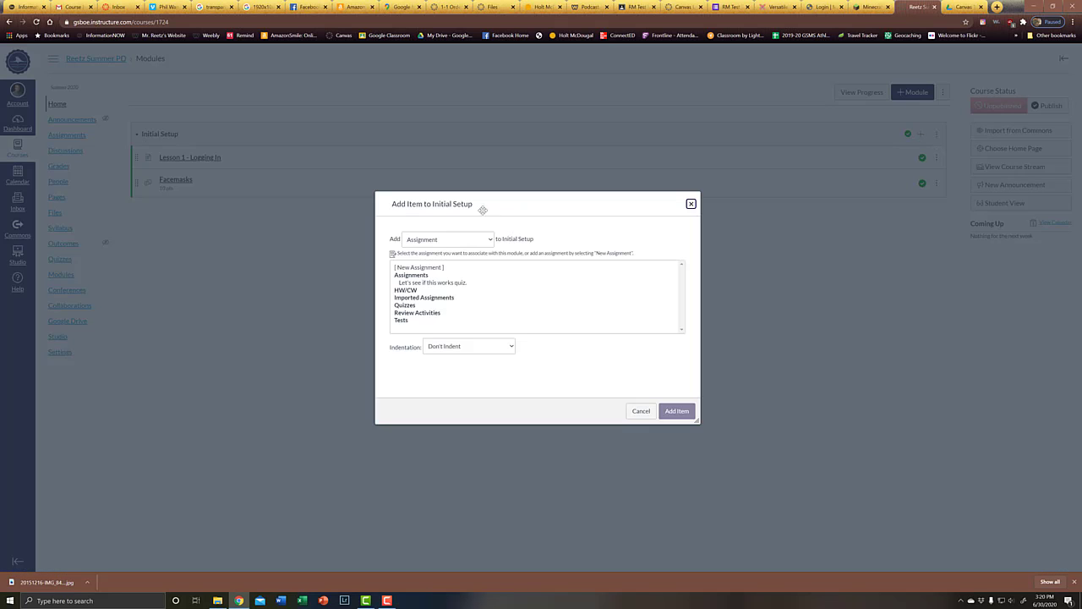
left_click(432, 242)
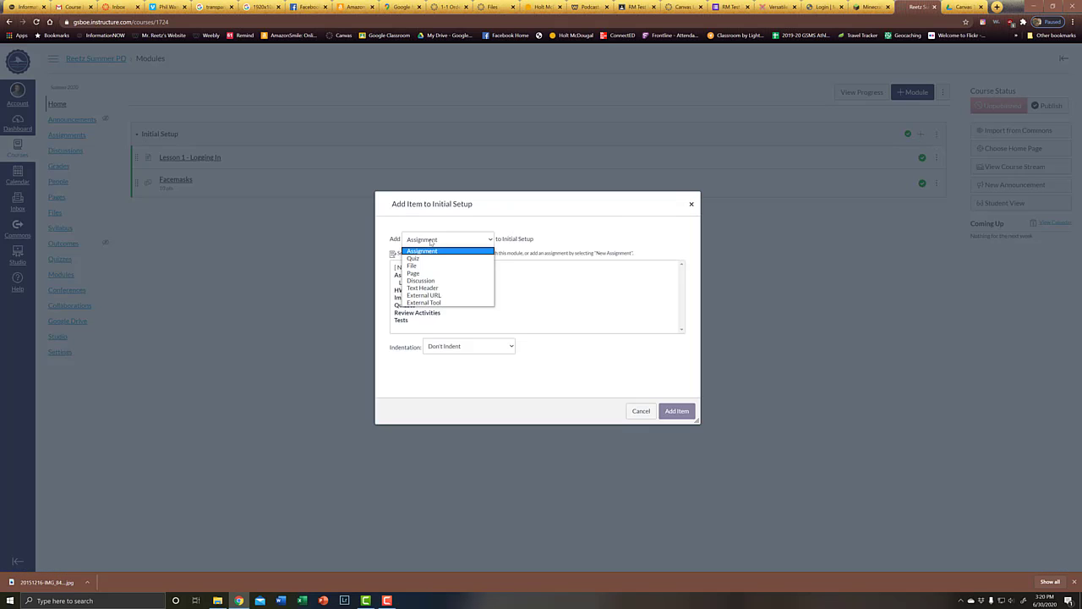
left_click(417, 259)
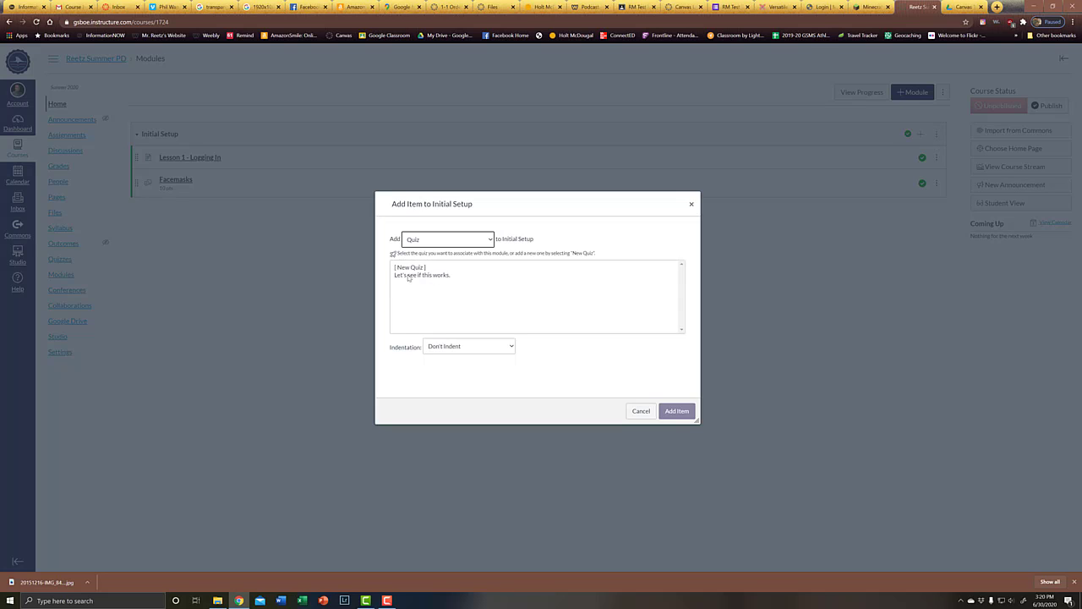
left_click(408, 276)
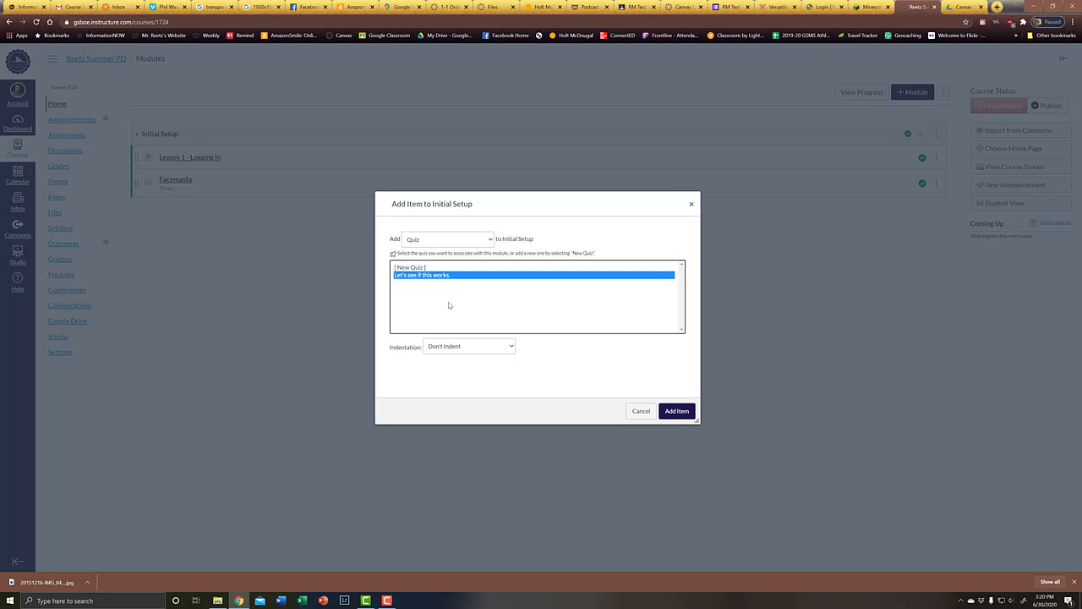
left_click(677, 411)
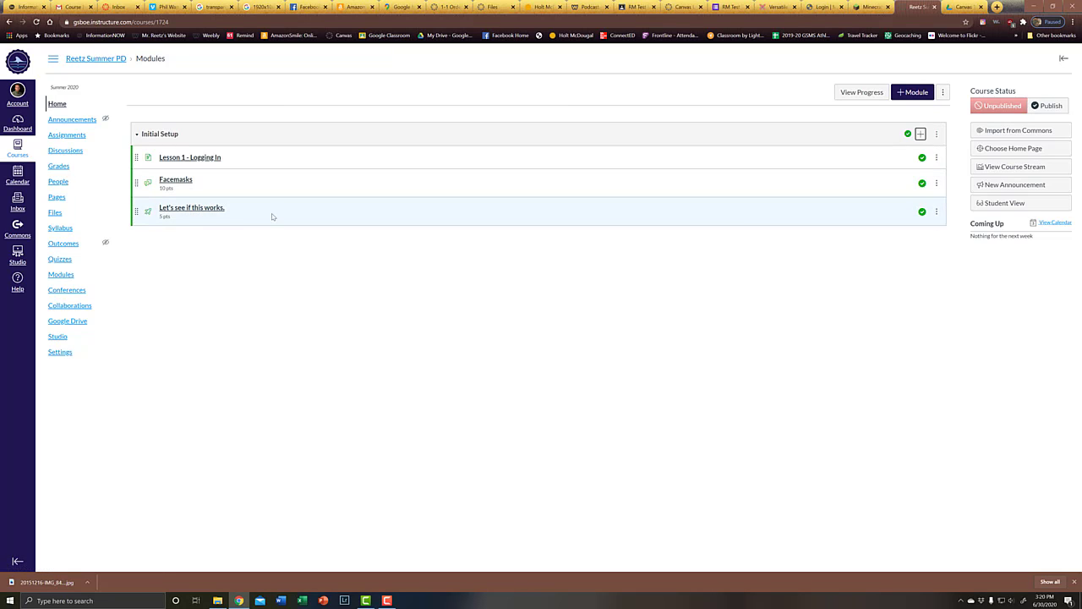
left_click(205, 208)
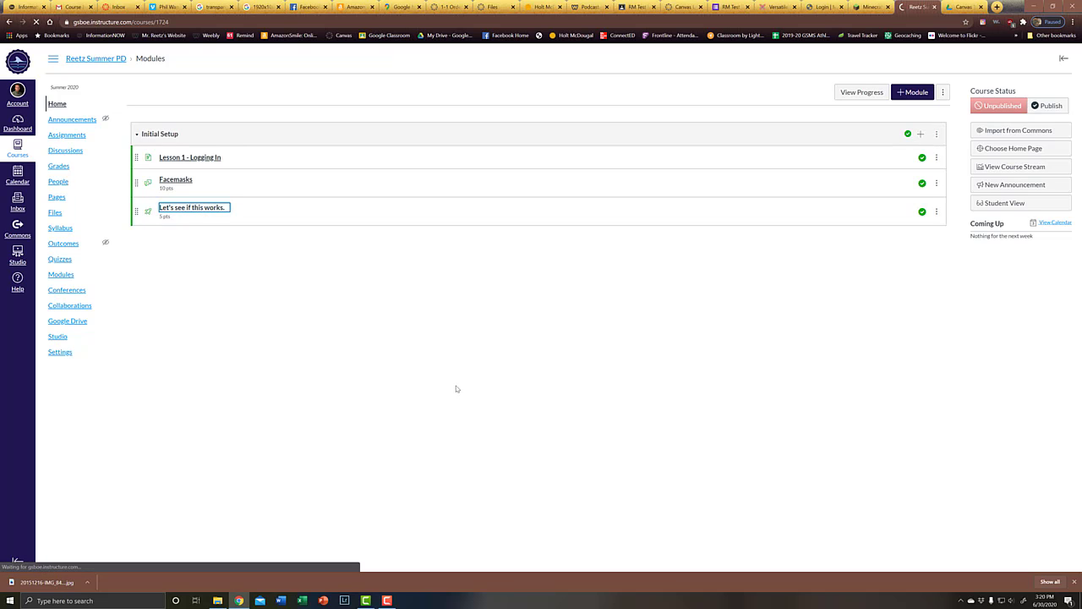
- Open the "Let's see if this works." quiz for editing and view its assignment group and quiz type choices
left_click(918, 92)
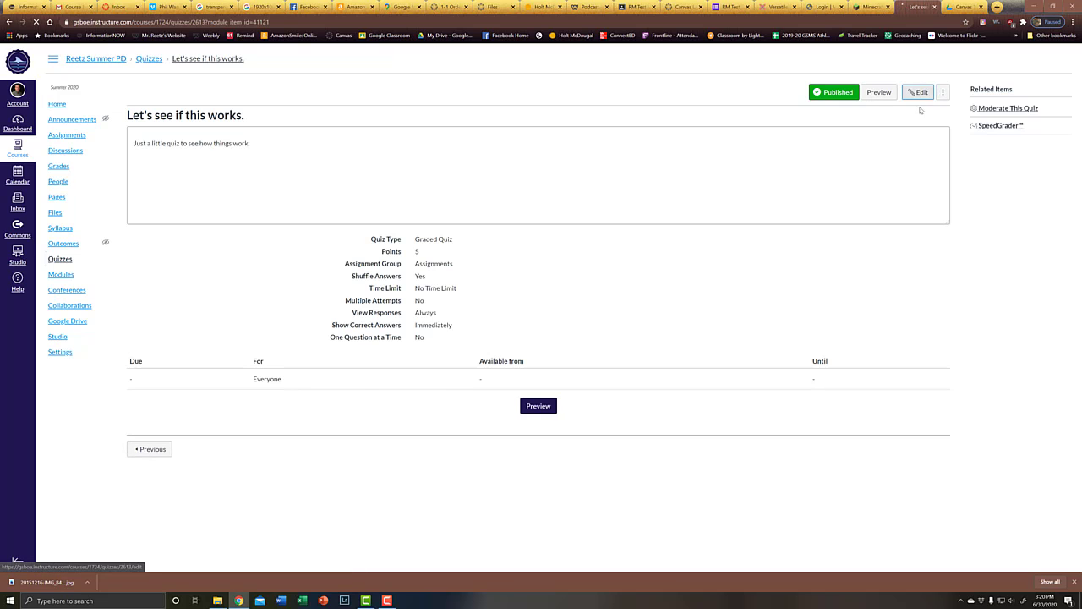
scroll(376, 243, "down", 3)
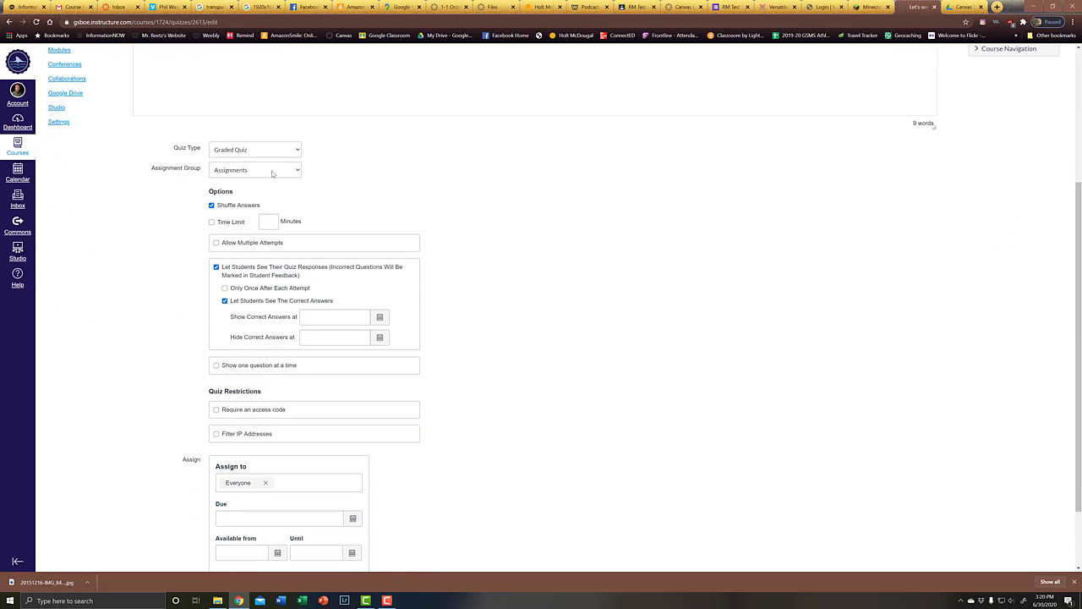
left_click(297, 172)
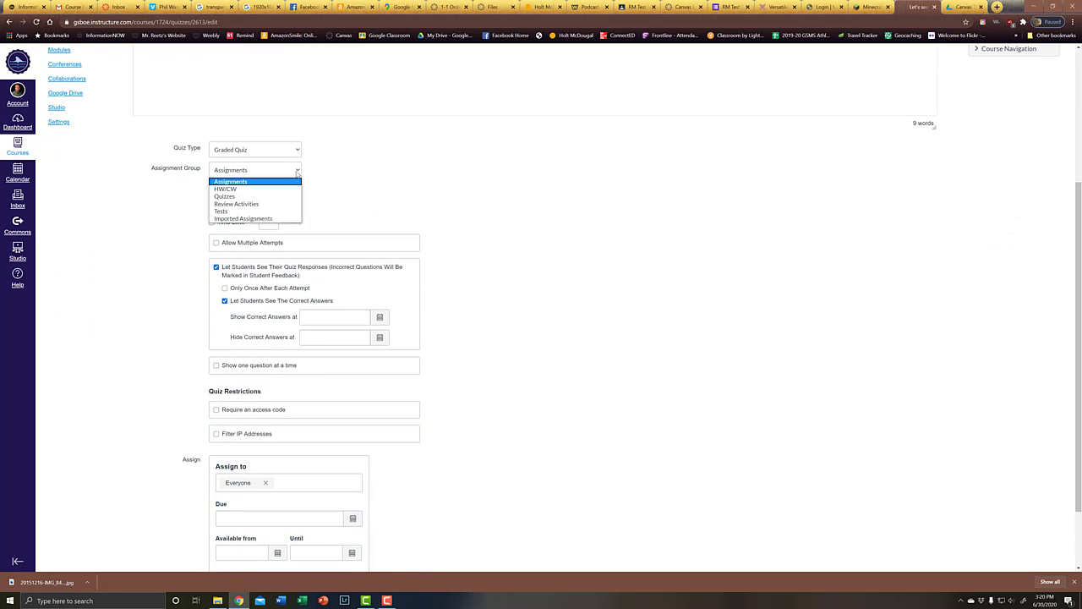
left_click(326, 172)
left_click(299, 151)
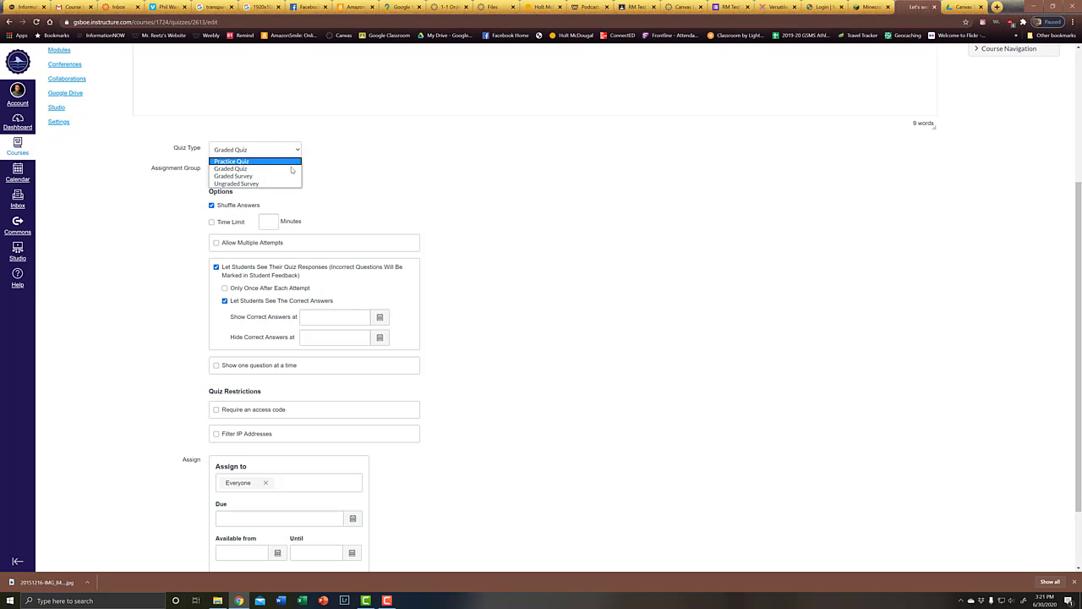
left_click(385, 163)
scroll(338, 244, "down", 1)
scroll(347, 216, "down", 1)
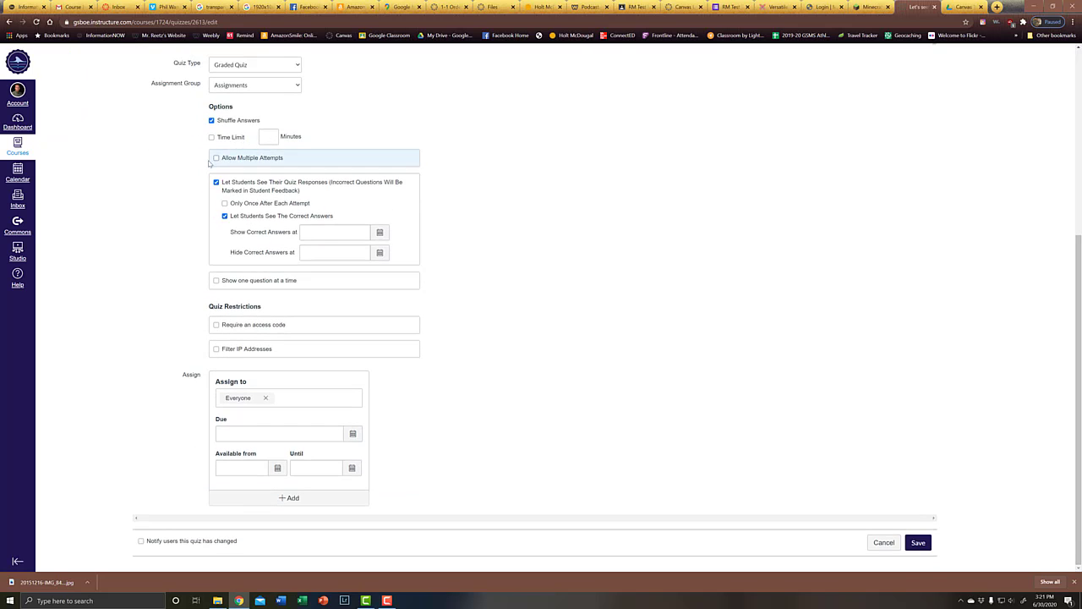
- Try allowing multiple attempts with the highest quiz score kept, and switch multiple attempts off again
left_click(217, 159)
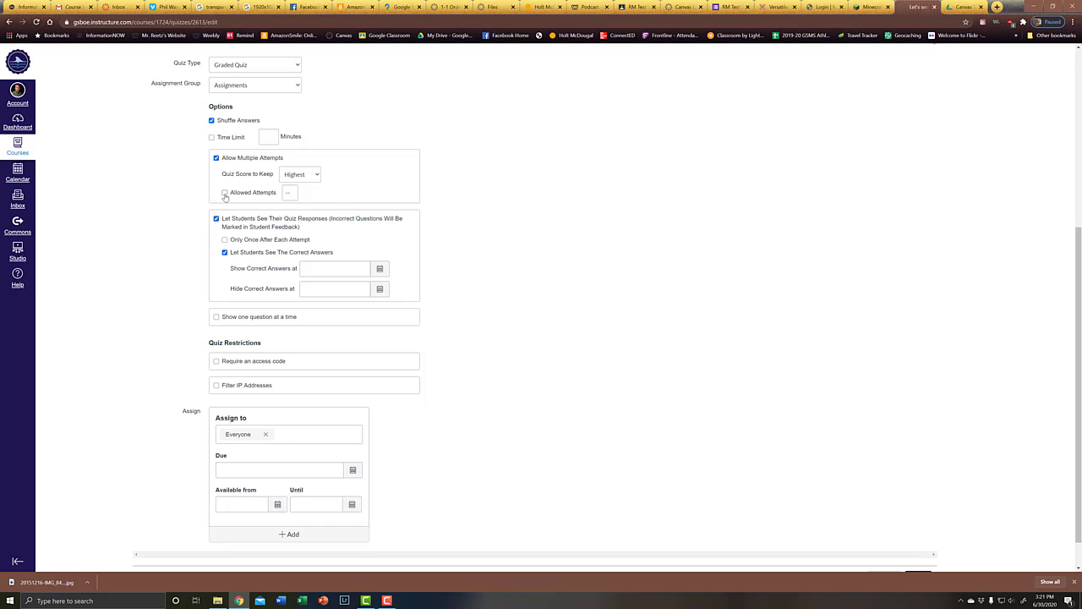
left_click(315, 176)
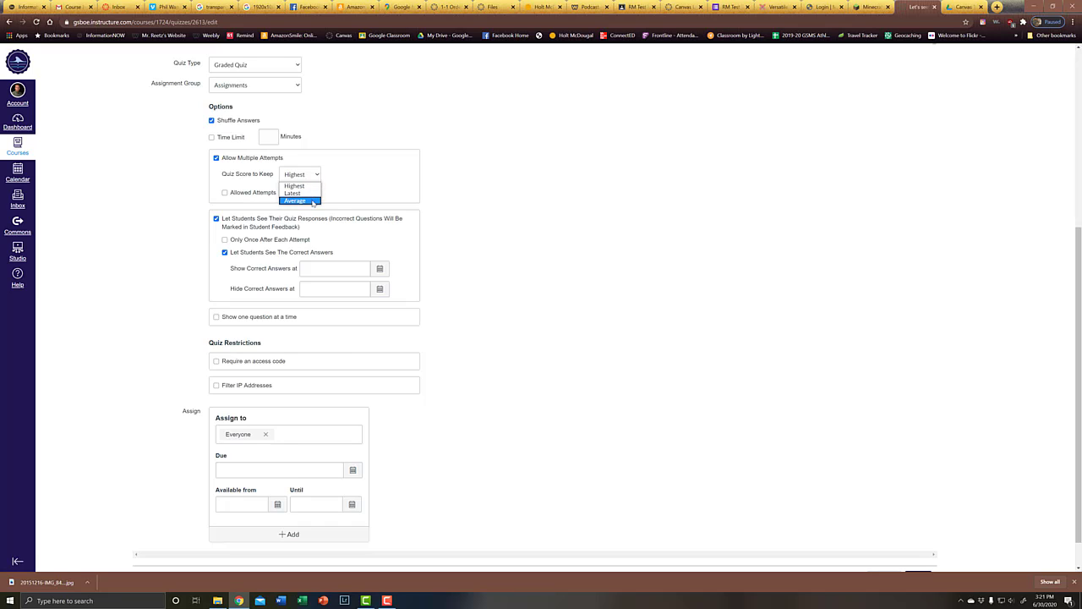
left_click(306, 185)
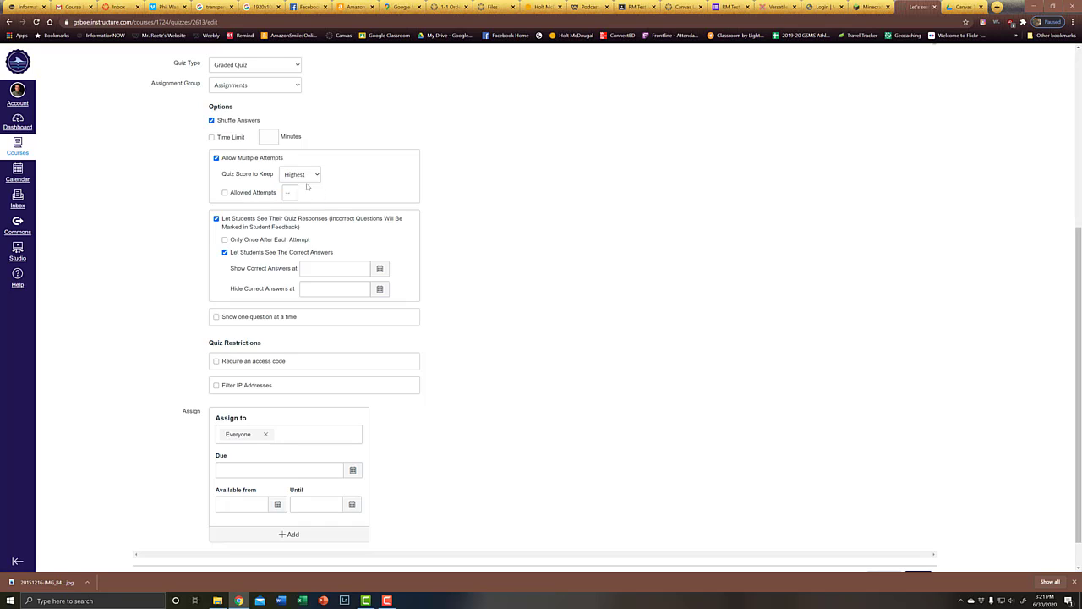
left_click(216, 159)
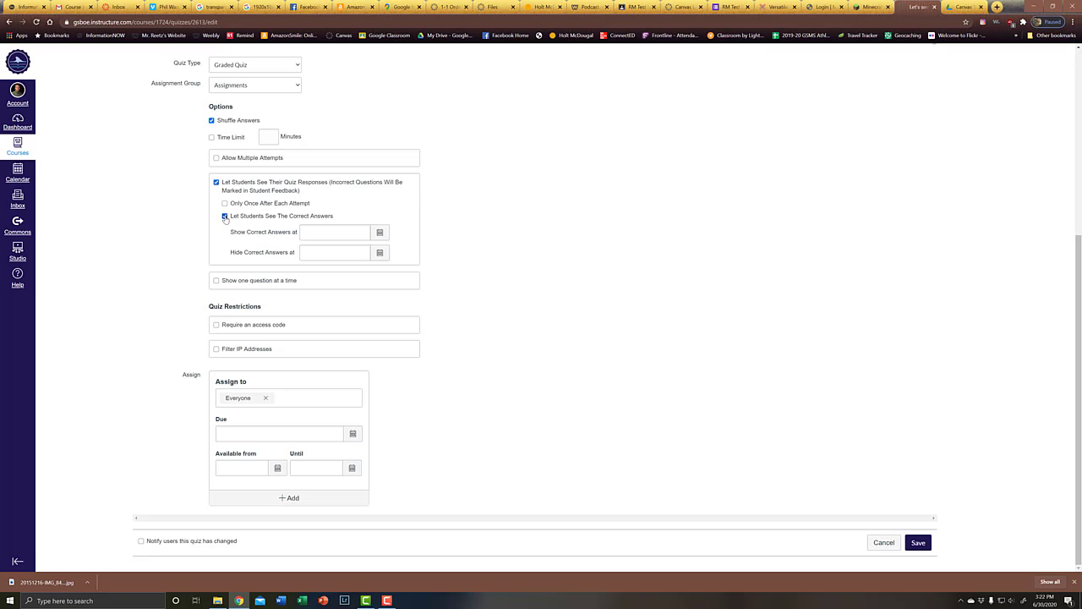
- Set the quiz's correct answers to show at Jul 3, 2020 and hide at Jul 4, 2020
left_click(379, 234)
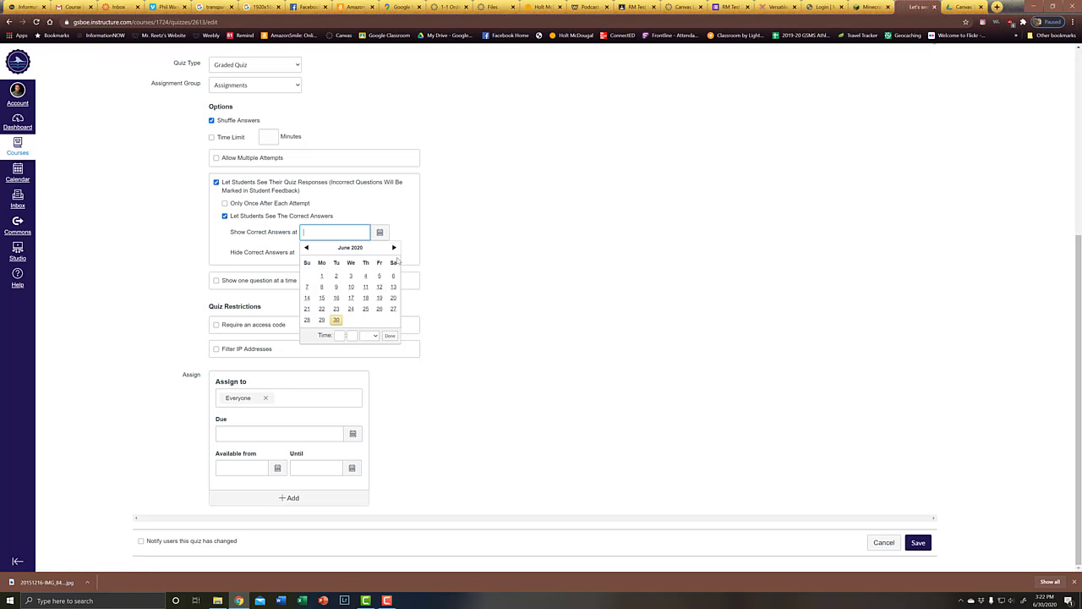
left_click(395, 247)
left_click(380, 278)
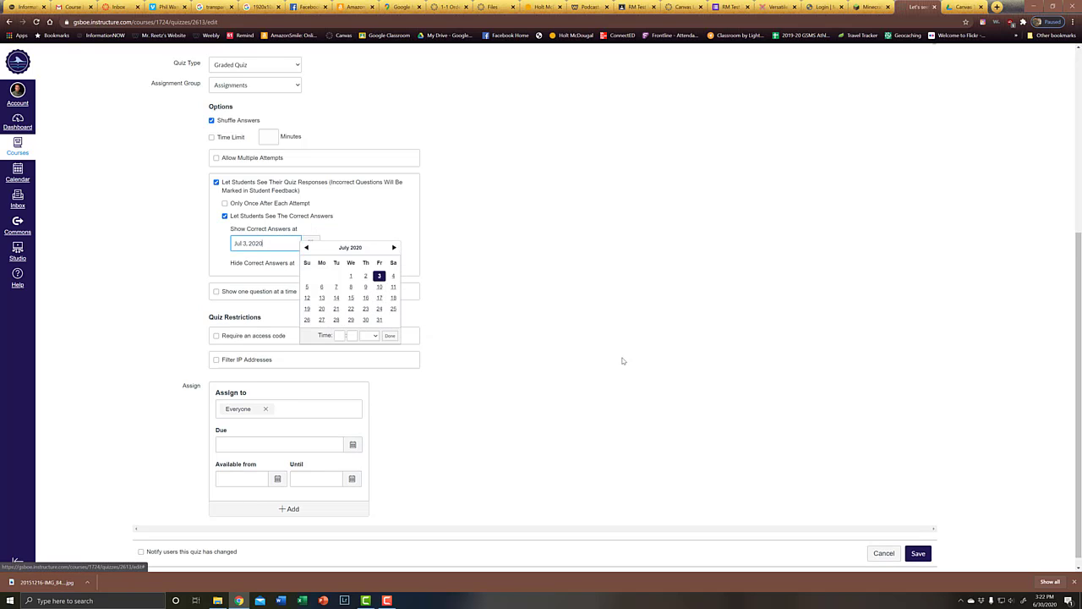
left_click(418, 261)
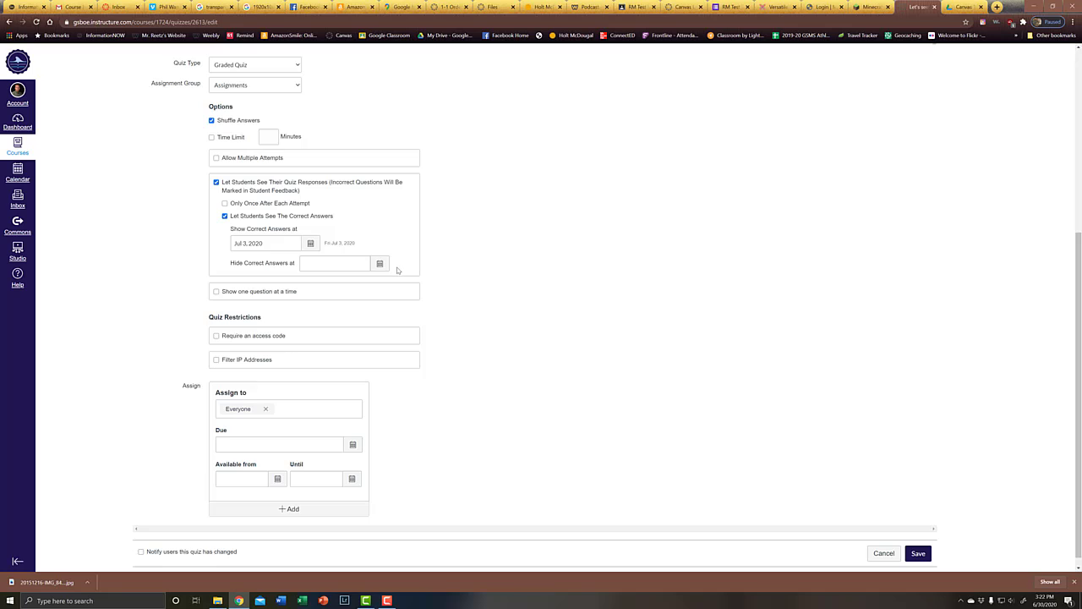
left_click(380, 263)
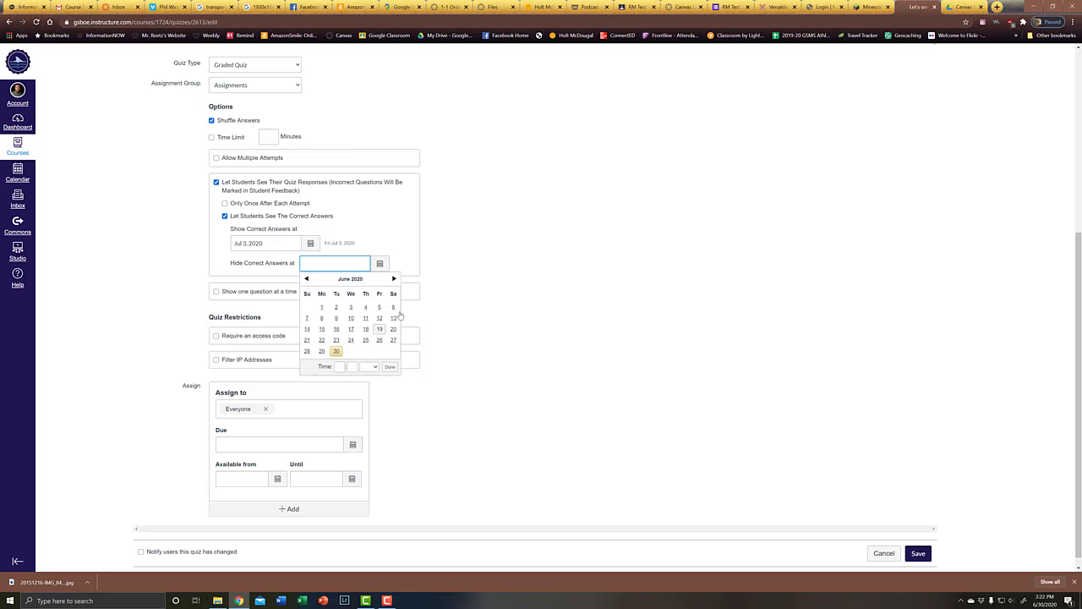
left_click(394, 279)
left_click(393, 307)
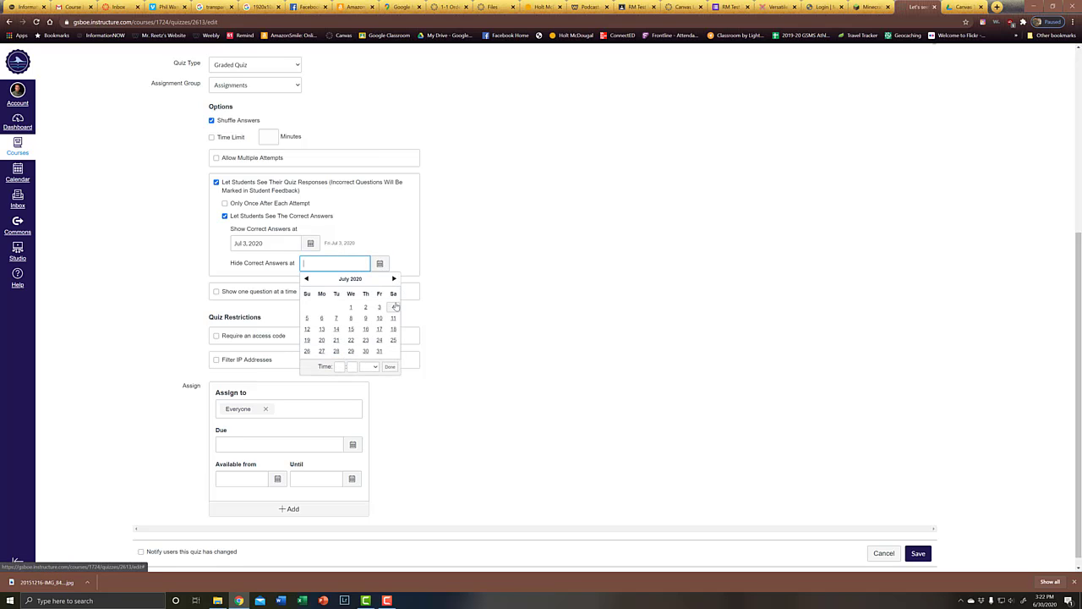
left_click(462, 257)
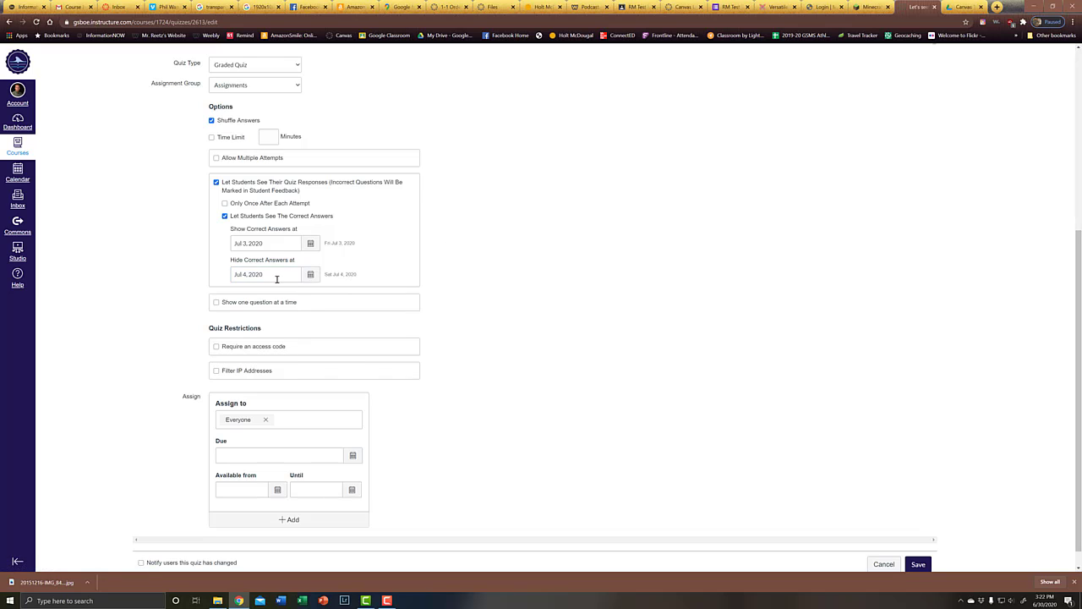
- Clear the quiz's show and hide dates for the correct answers
left_click_drag(277, 278, 214, 277)
key("BackSpace")
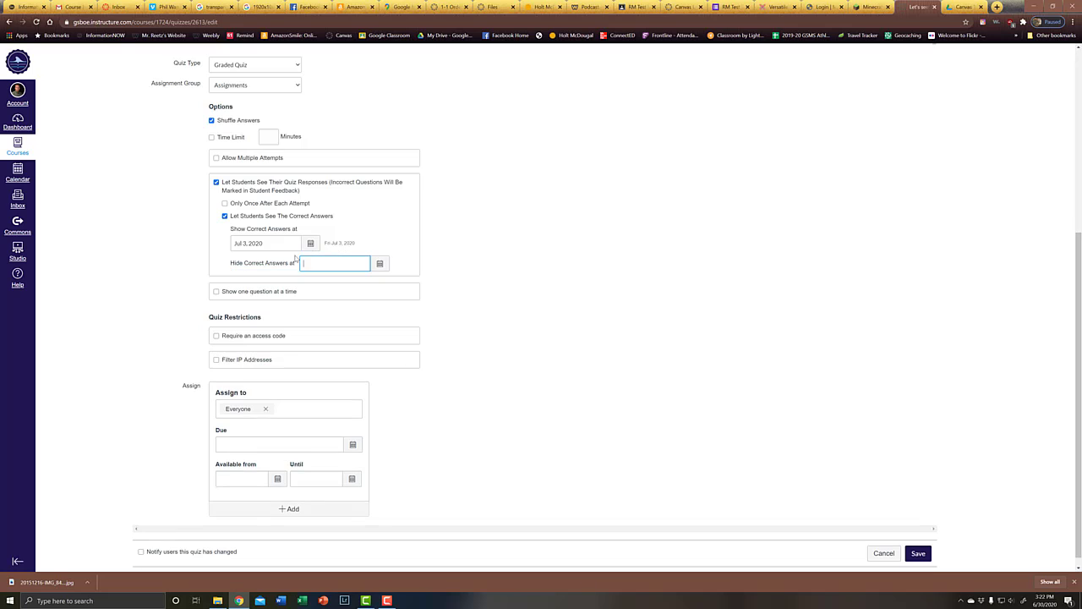
left_click_drag(283, 242, 226, 241)
key("BackSpace")
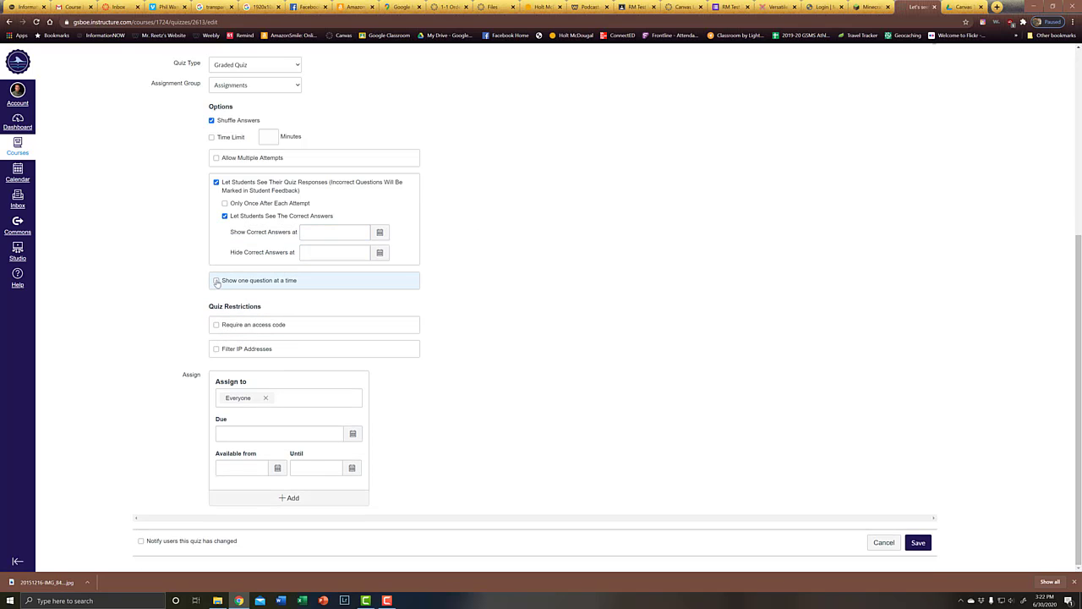
- Try to save the quiz with an access code required but the code left blank
left_click(216, 326)
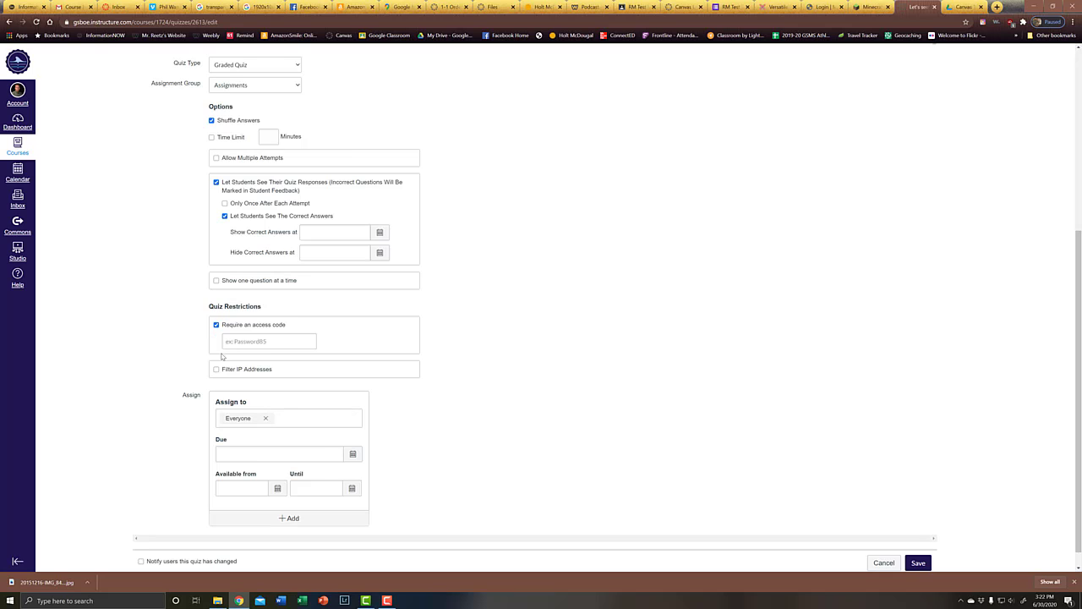
scroll(253, 343, "down", 1)
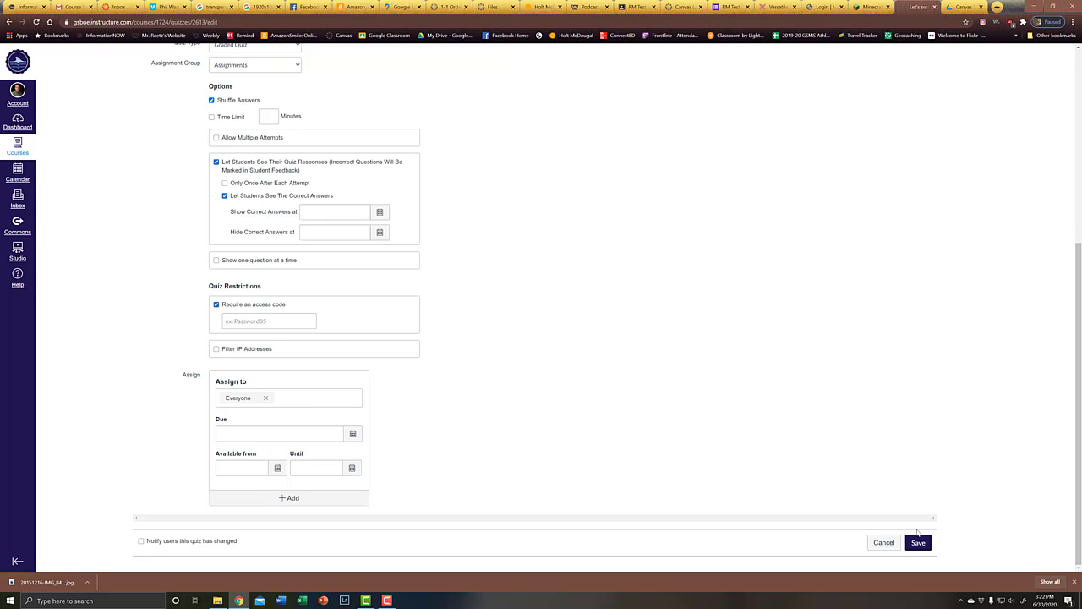
left_click(915, 543)
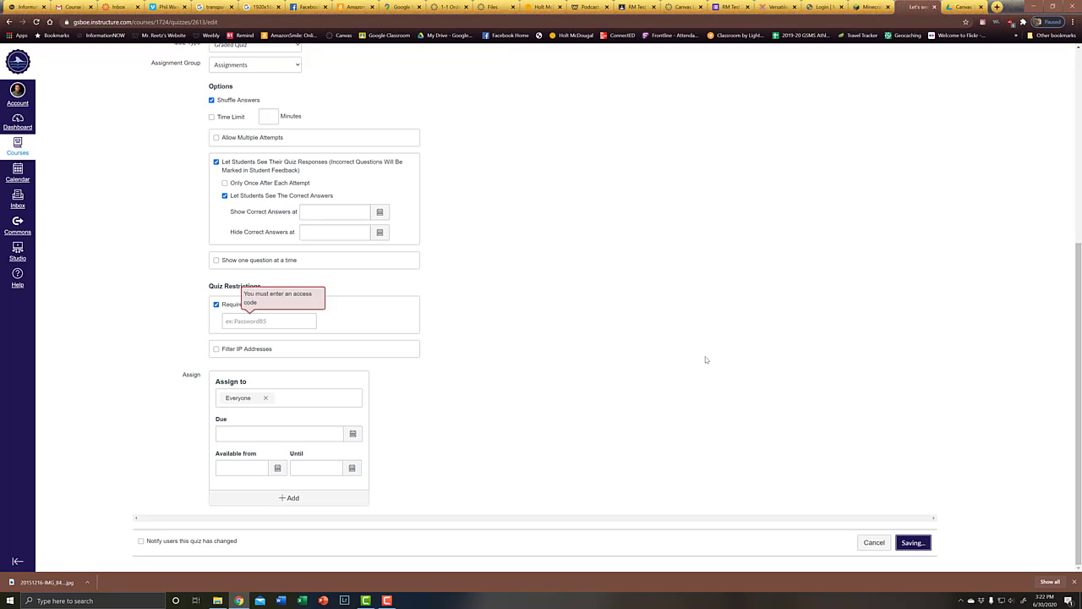
- Remove the access code requirement and save the quiz
left_click(260, 325)
left_click(215, 304)
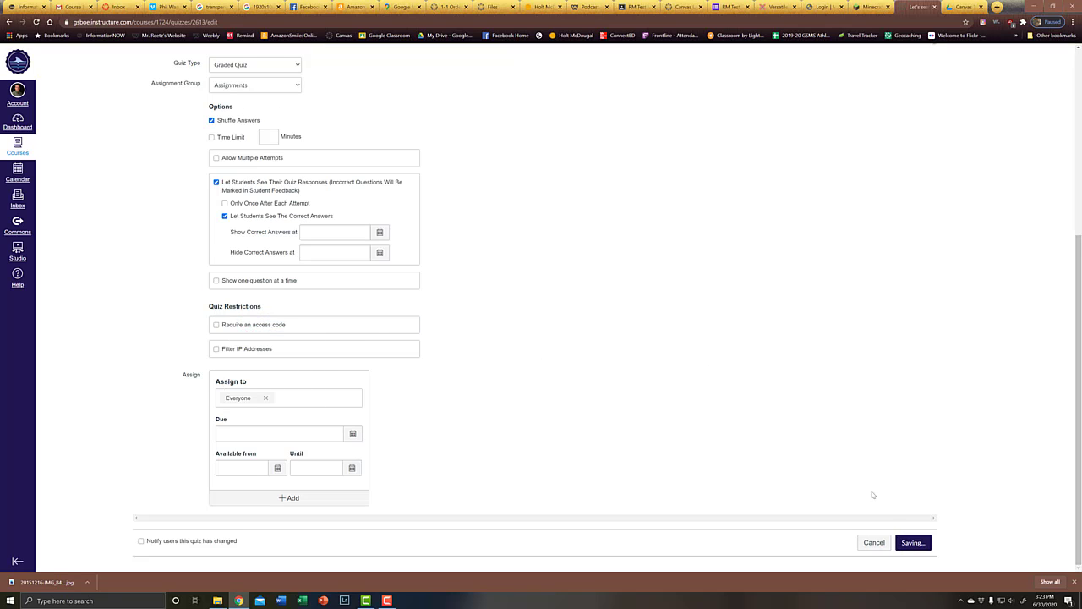
left_click(913, 542)
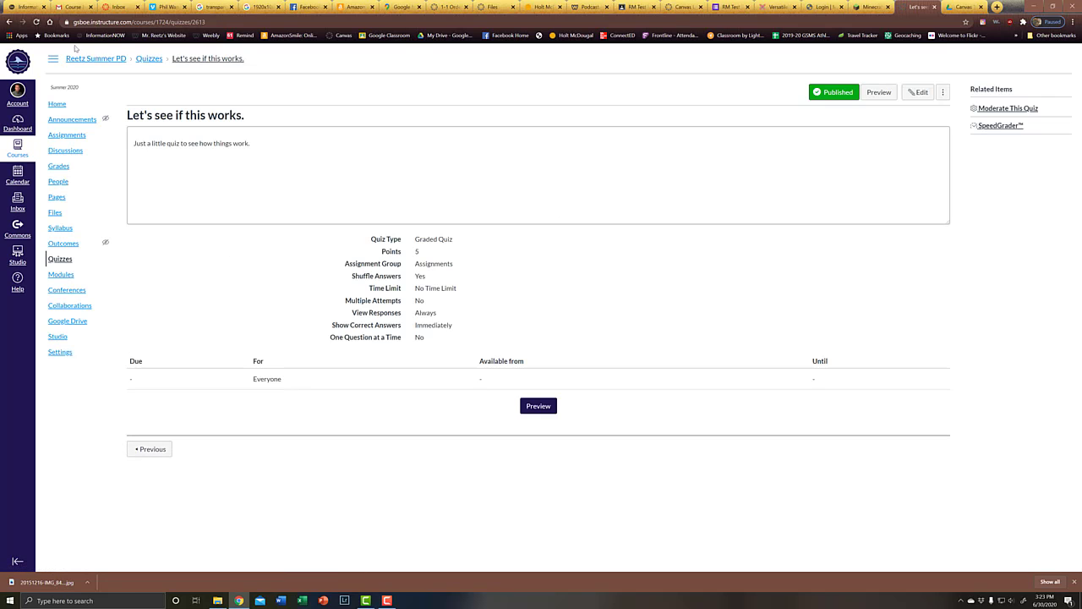
- Return to the course's modules and start adding a new assignment to the Initial Setup module
left_click(90, 61)
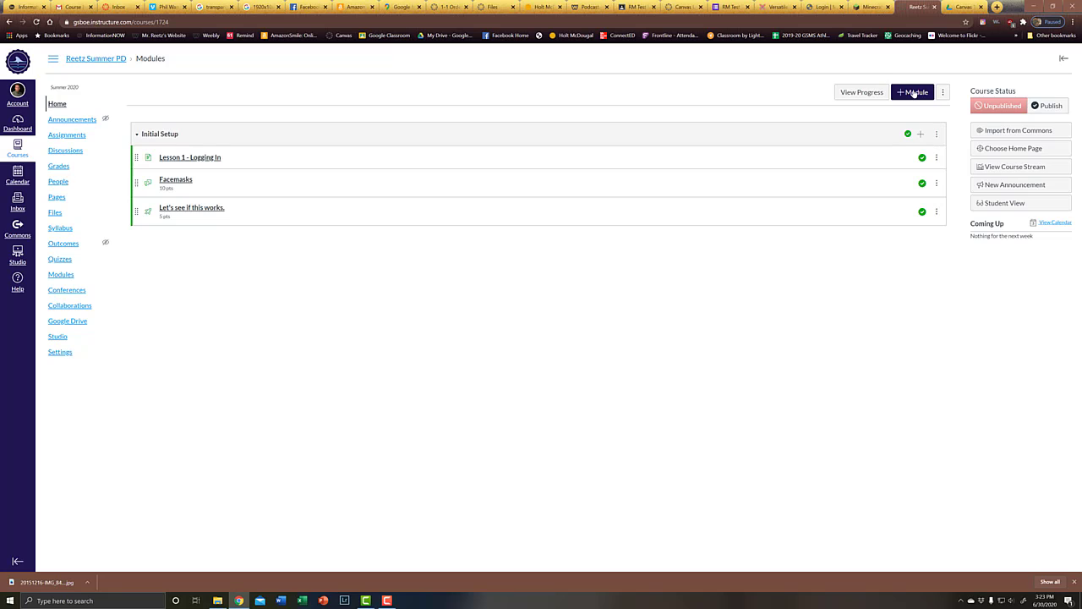
left_click(921, 133)
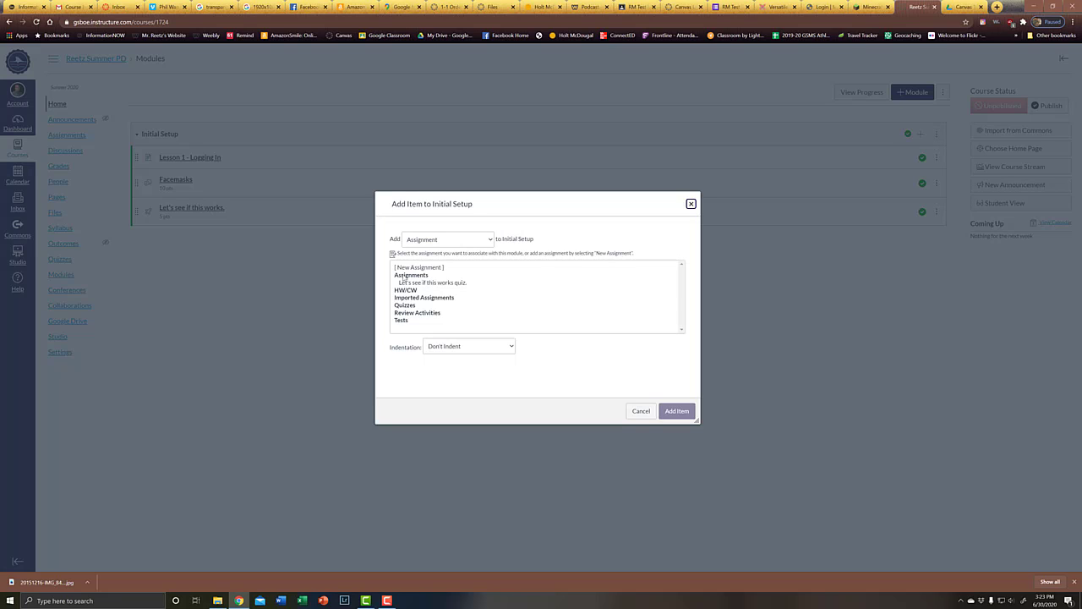
left_click(417, 268)
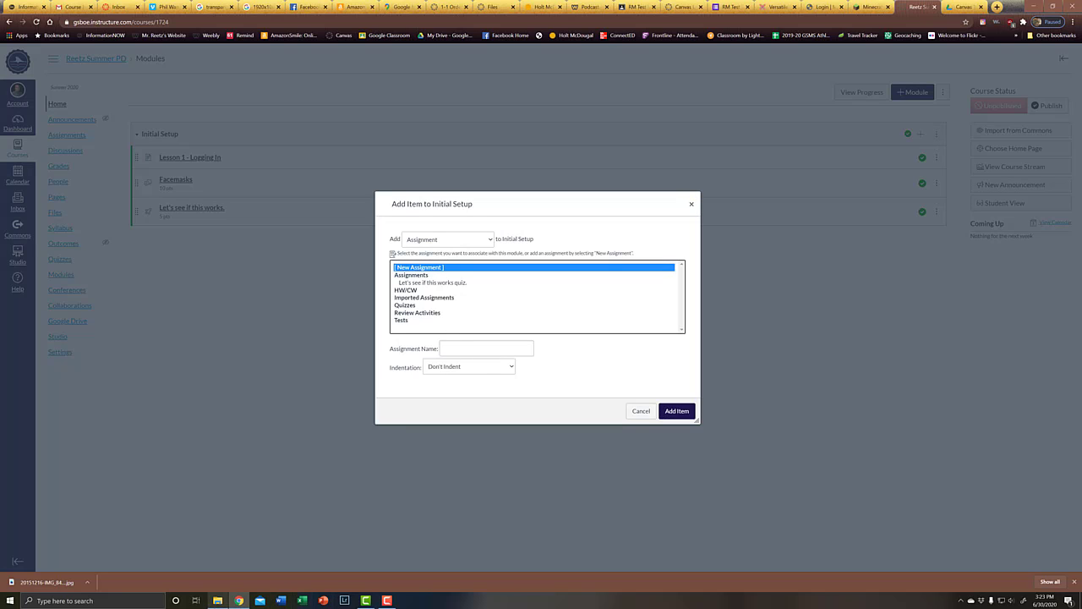
- Switch to File Explorer and copy the name of the "Lesson 2 - Setup" video in the Canvas Lessons folder
left_click(218, 600)
left_click(738, 386)
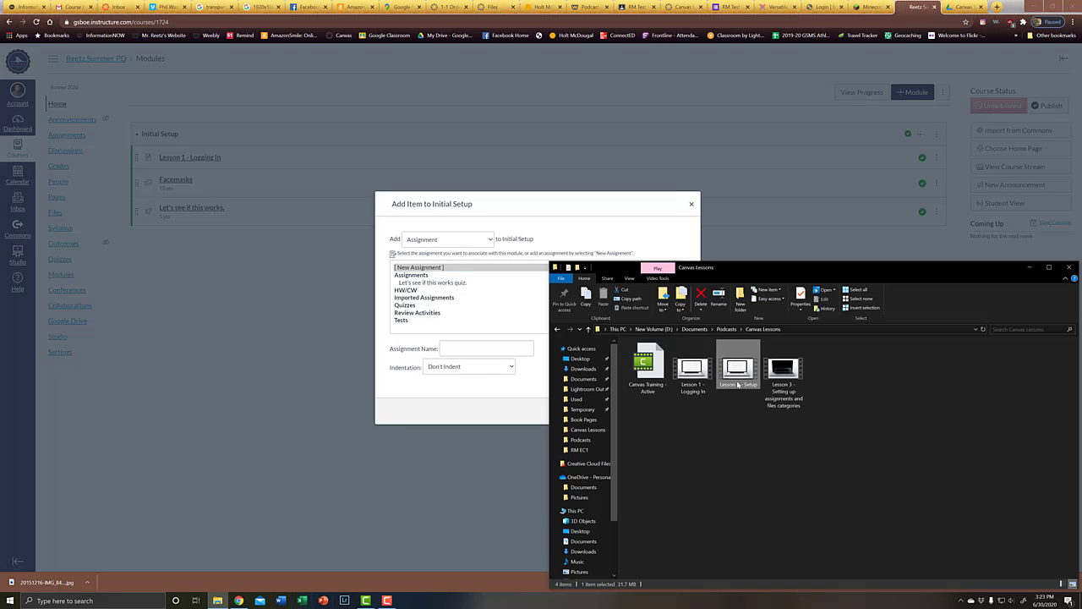
left_click(737, 385)
key("ctrl+c")
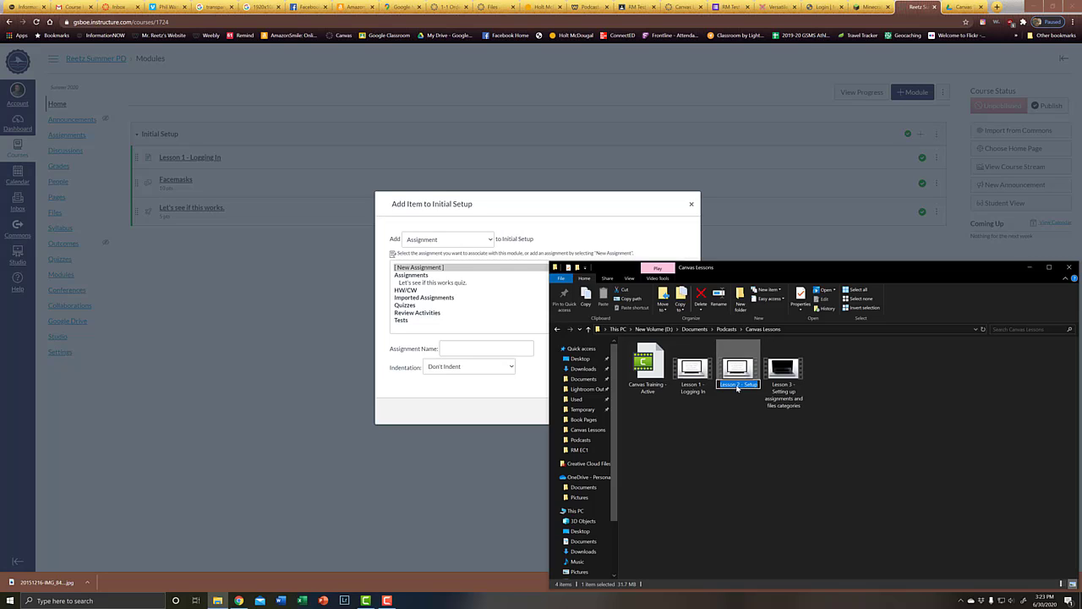
key("Escape")
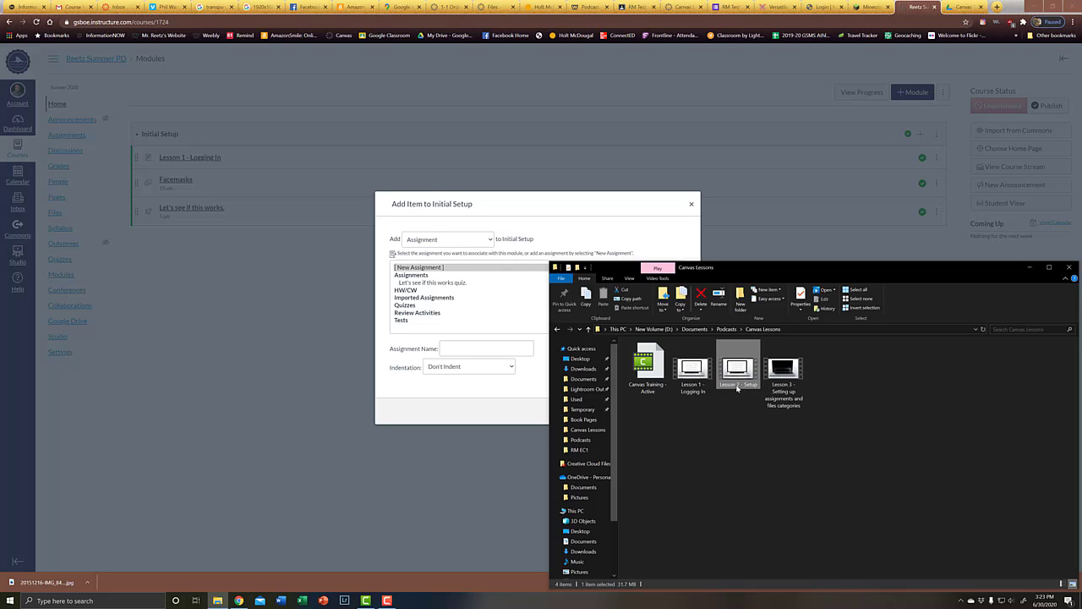
- Back in Canvas, name the new assignment "Lesson 2 - Setup" and add it to the module without indentation
left_click(458, 420)
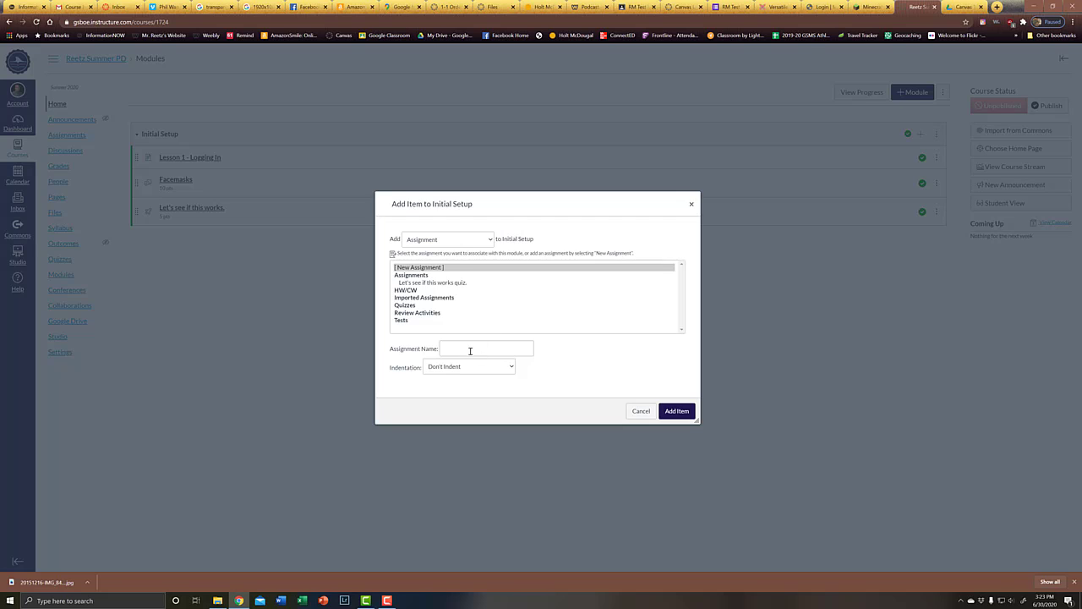
left_click(470, 351)
key("ctrl+v")
left_click(490, 391)
left_click(677, 413)
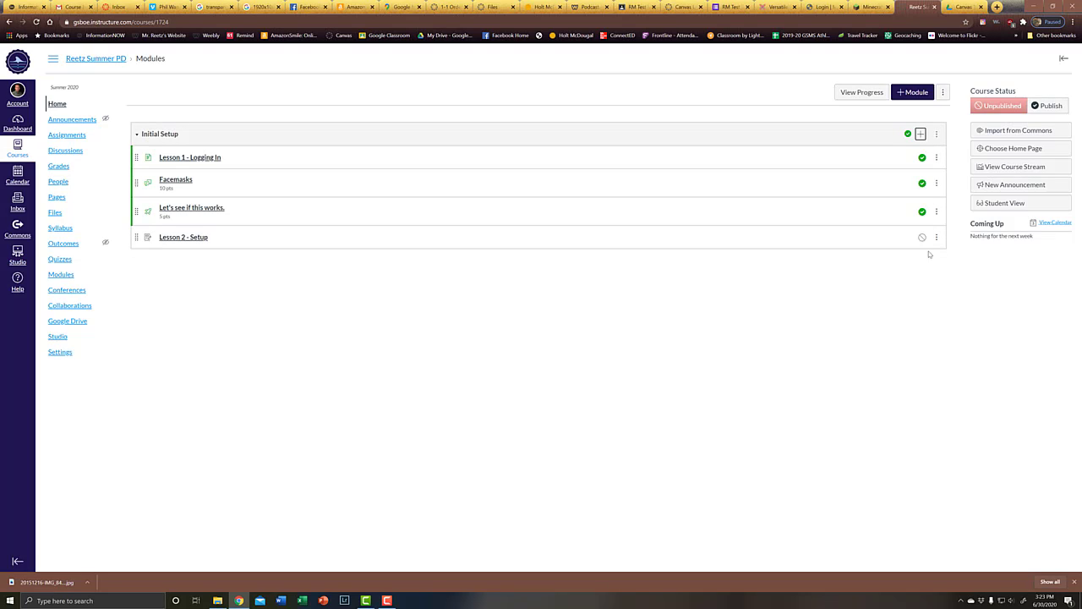
- Add a new assignment named "Tell me what you think so far." to the Initial Setup module without indentation
left_click(921, 133)
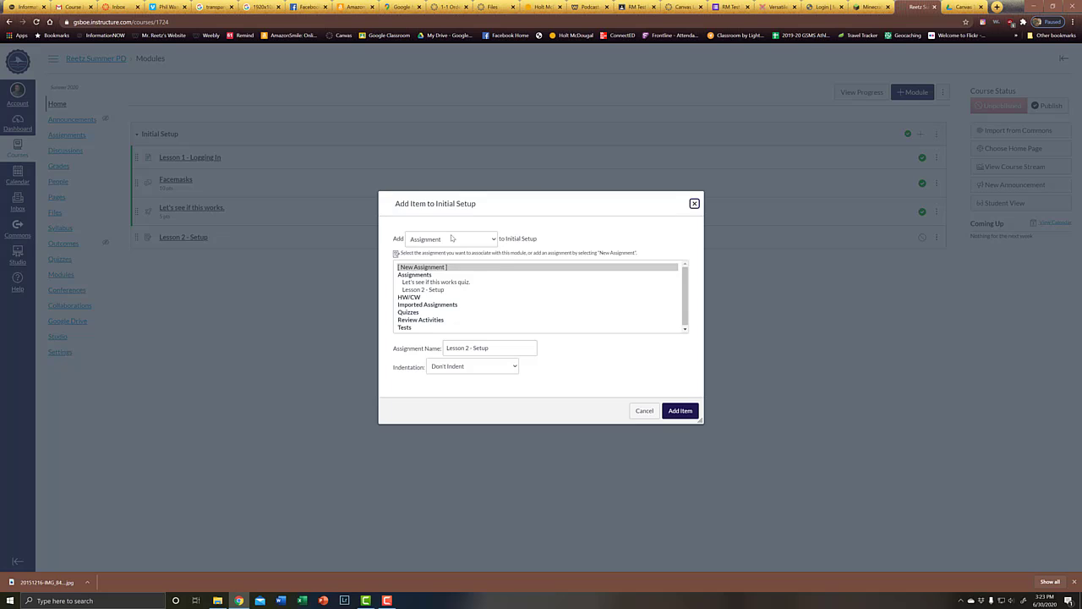
left_click(451, 238)
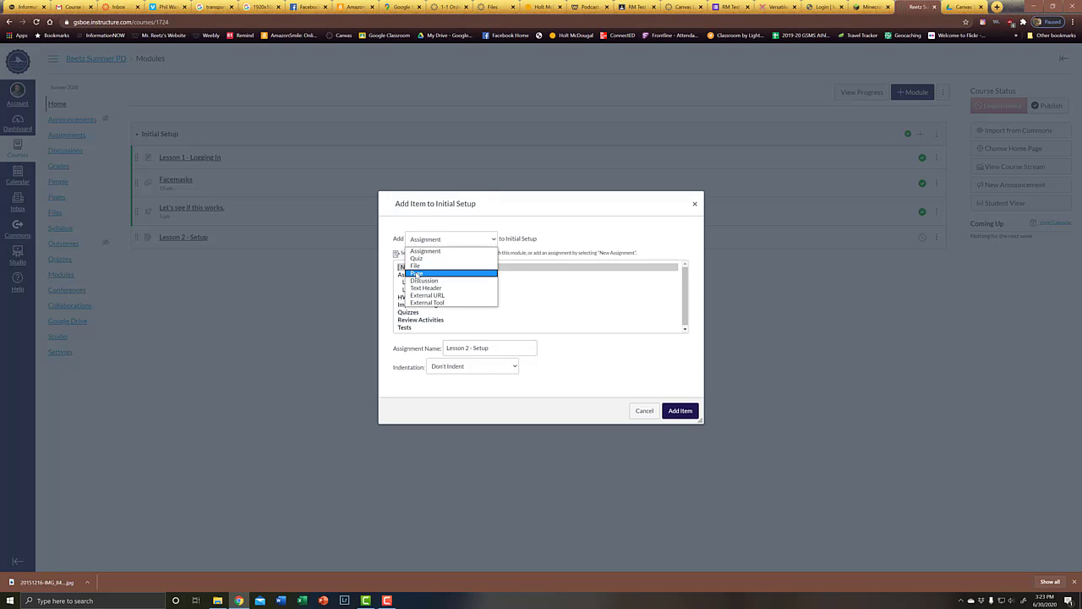
left_click(422, 251)
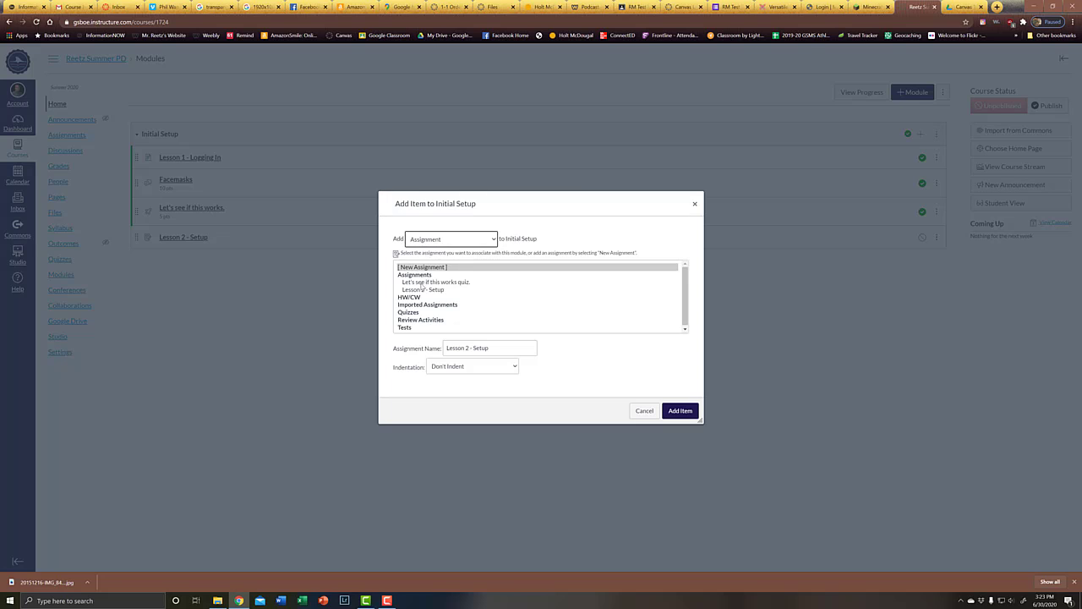
left_click(427, 240)
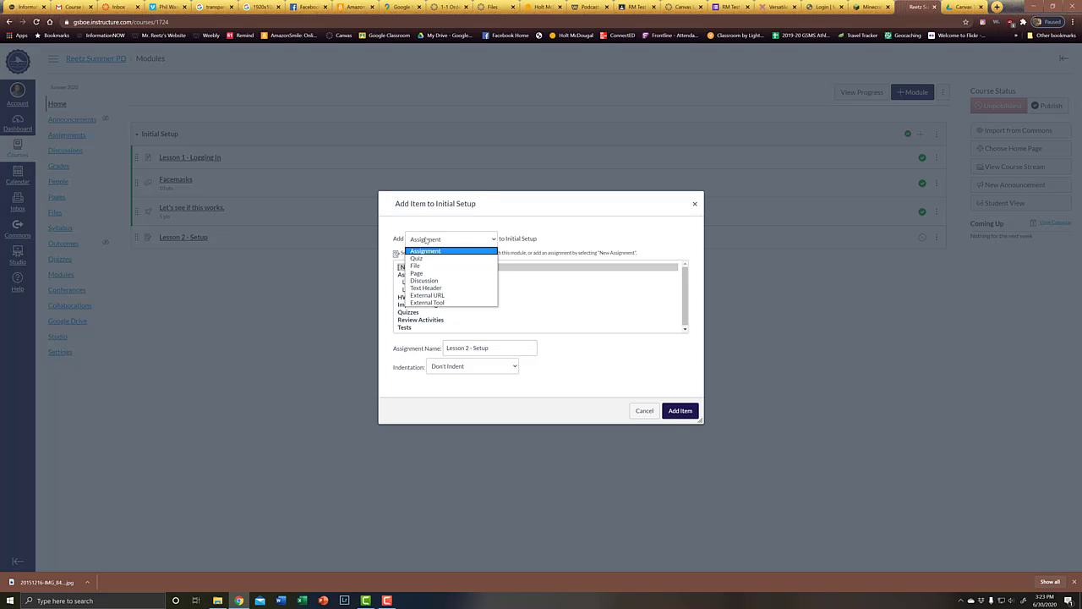
left_click(426, 240)
left_click(403, 268)
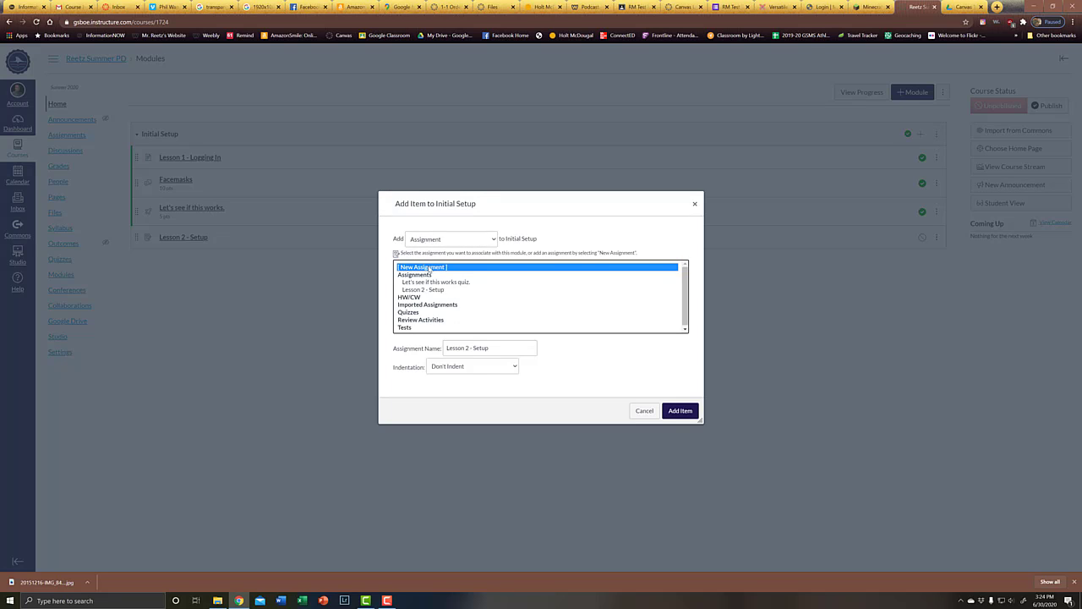
left_click_drag(504, 346, 442, 350)
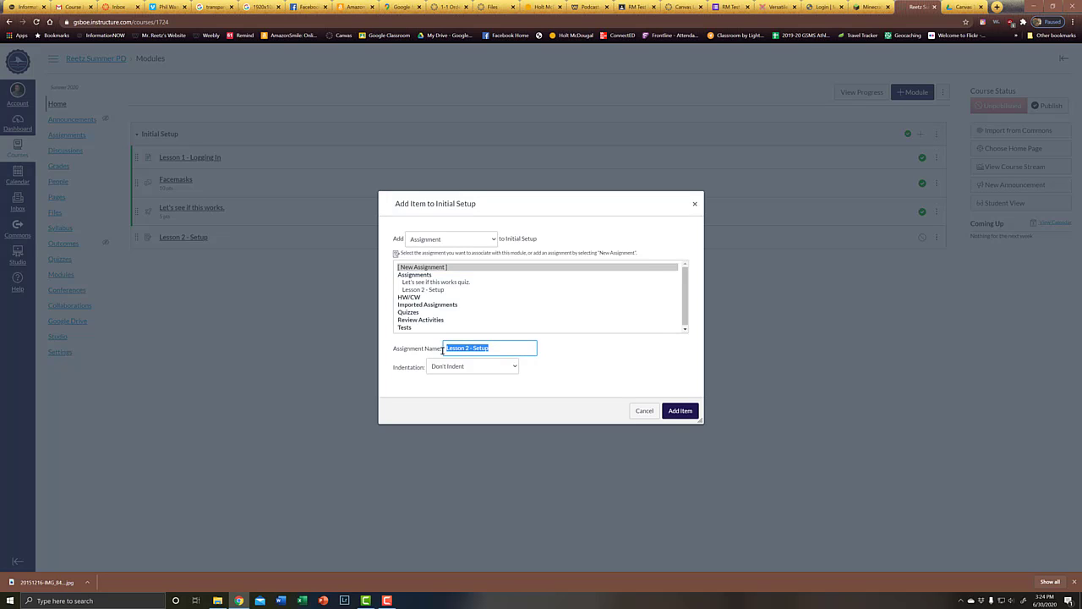
type("Tell me wha tyou")
key("BackSpace")
key("BackSpace")
type("ou think so far.")
left_click(675, 412)
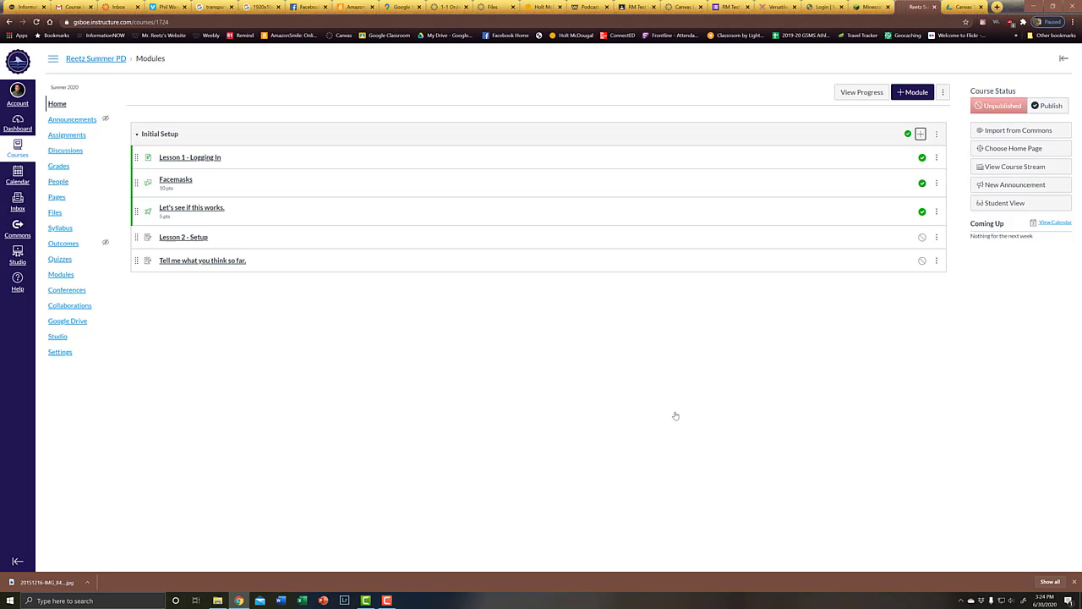
- Open the "Lesson 2 - Setup" assignment for editing and try to load the Google Apps file picker for its description
left_click(192, 238)
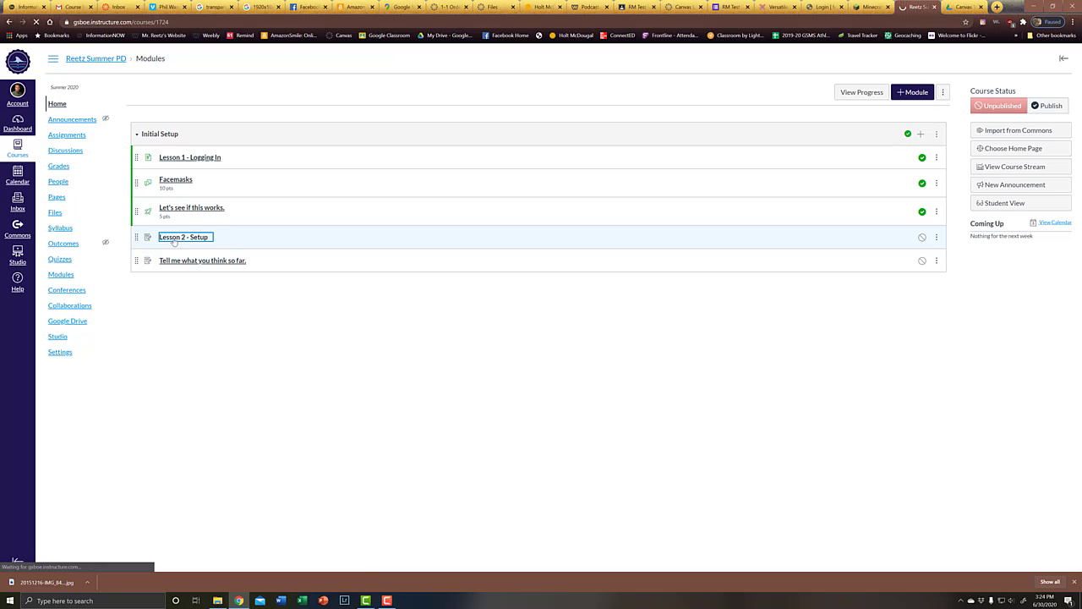
left_click(902, 100)
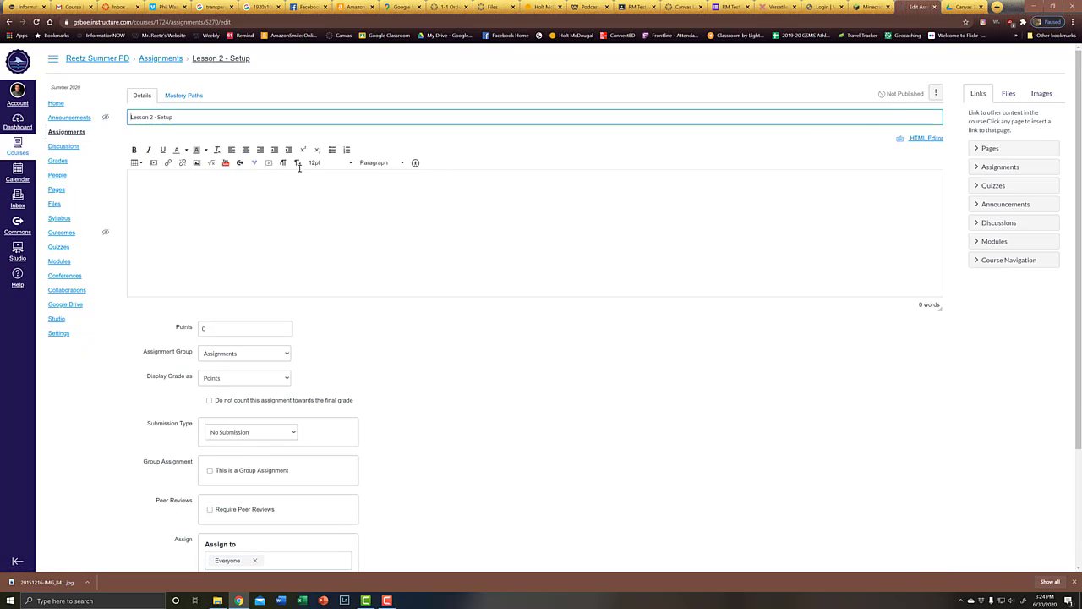
left_click(255, 163)
left_click(262, 175)
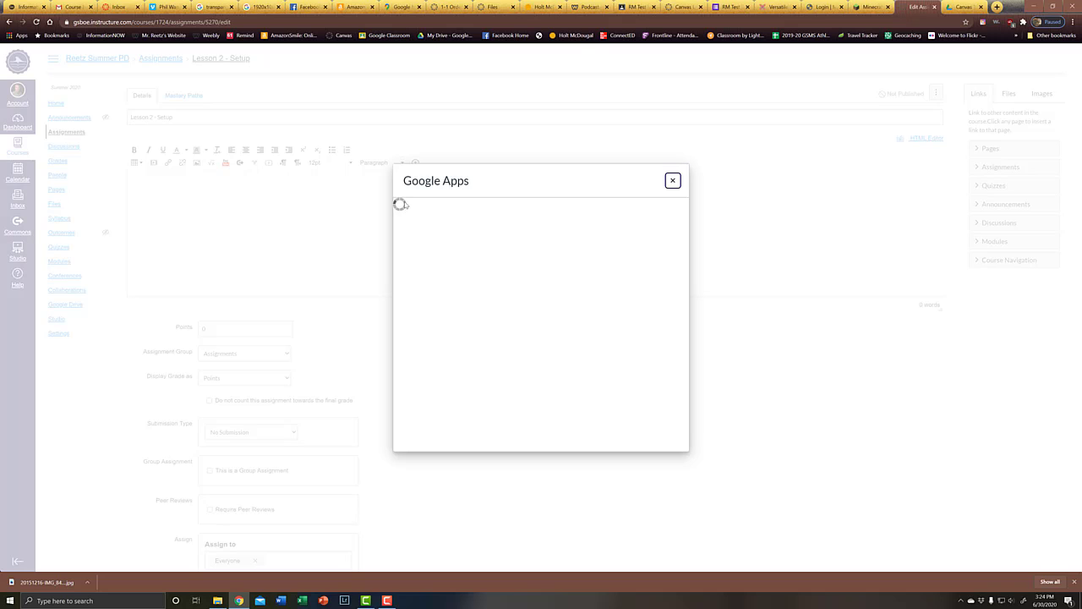
left_click(672, 181)
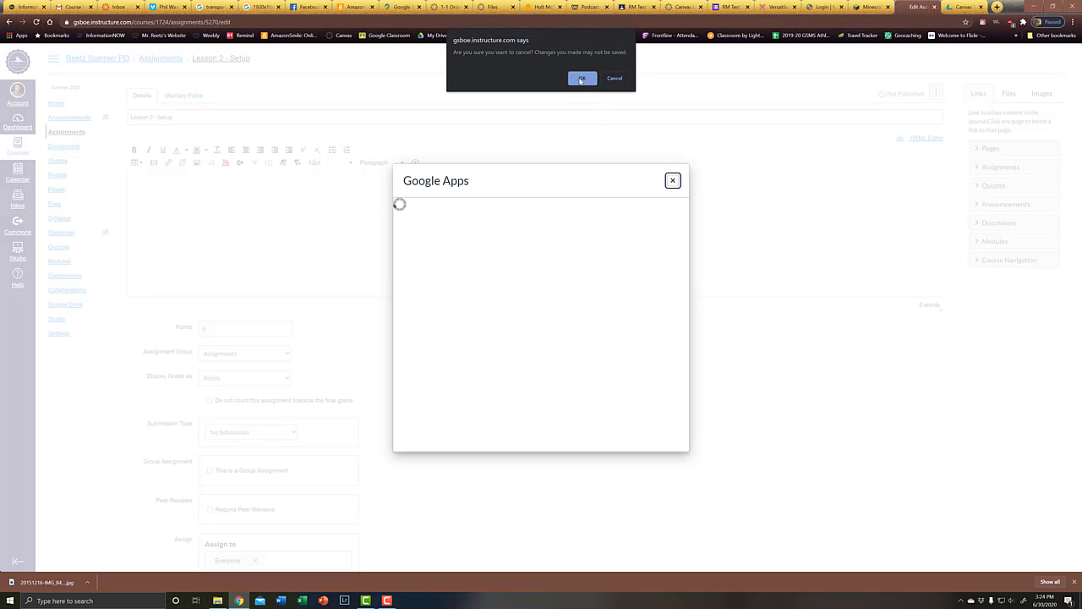
left_click(581, 79)
- Embed "Lesson 2 - Setup.mp4" from the Canvas Training folder inside Podcasts on Google Drive into the assignment's description
left_click(254, 162)
left_click(267, 175)
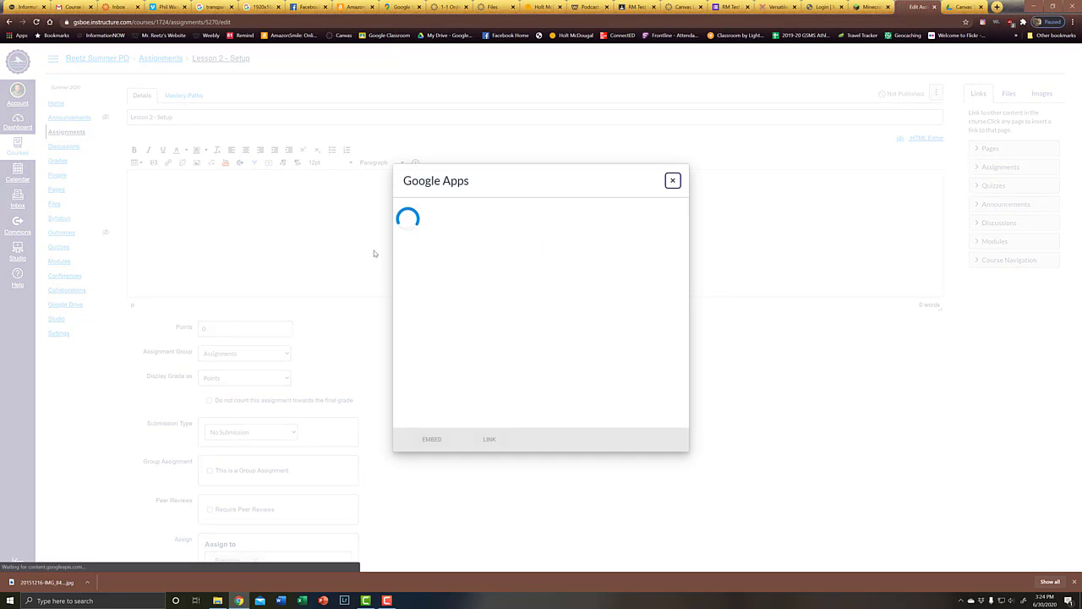
scroll(496, 319, "down", 5)
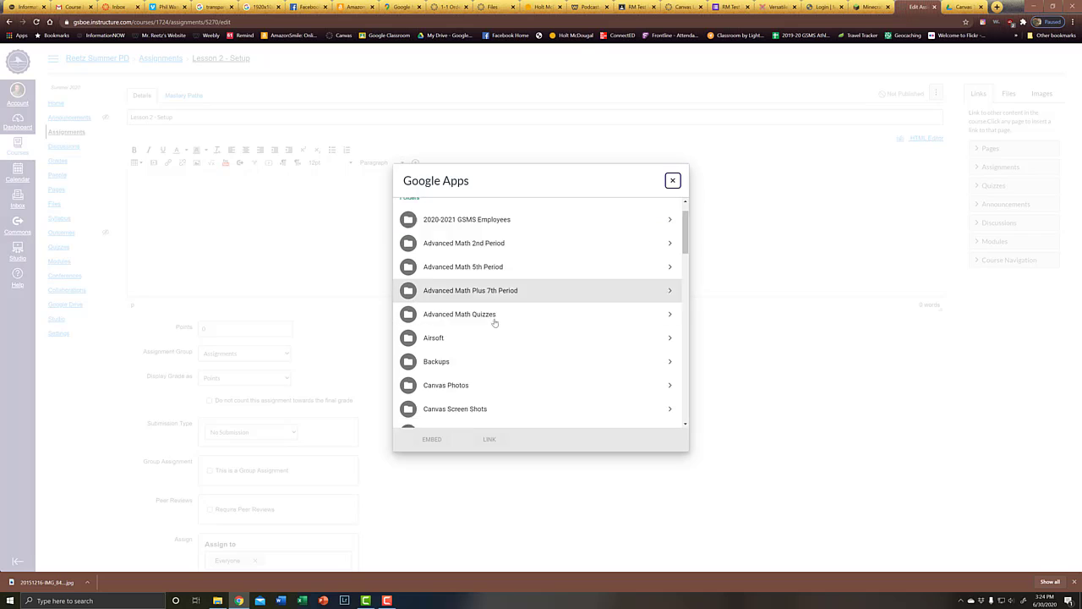
left_click(439, 355)
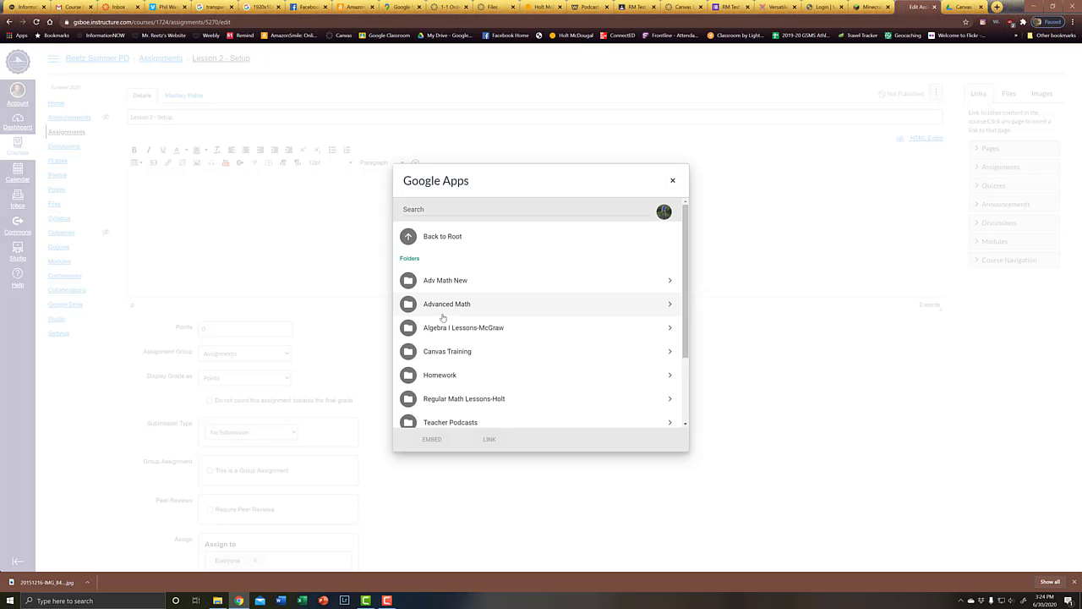
left_click(433, 349)
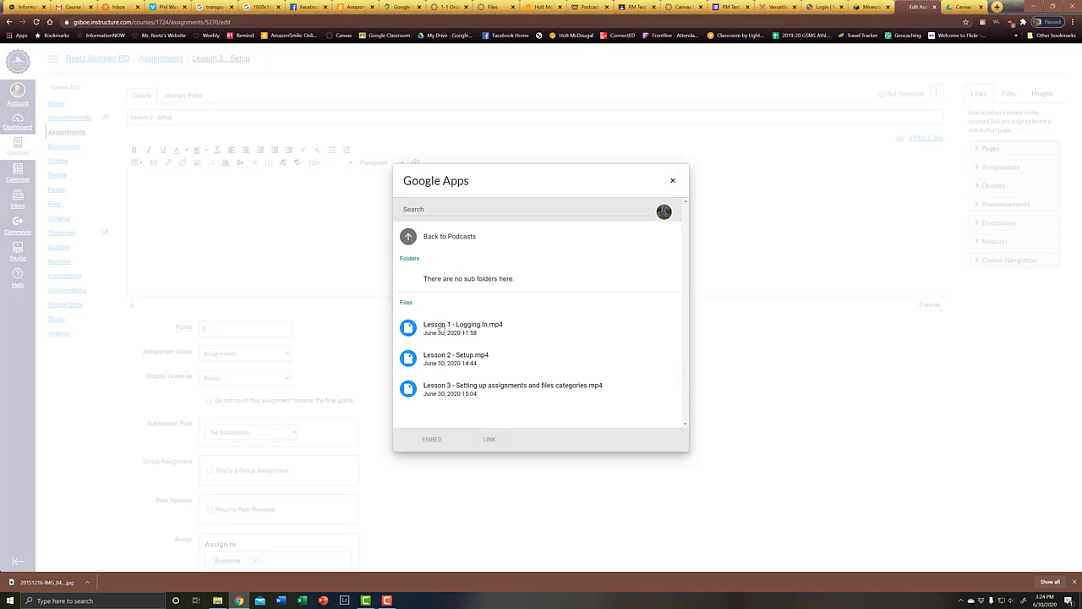
left_click(449, 362)
left_click(431, 439)
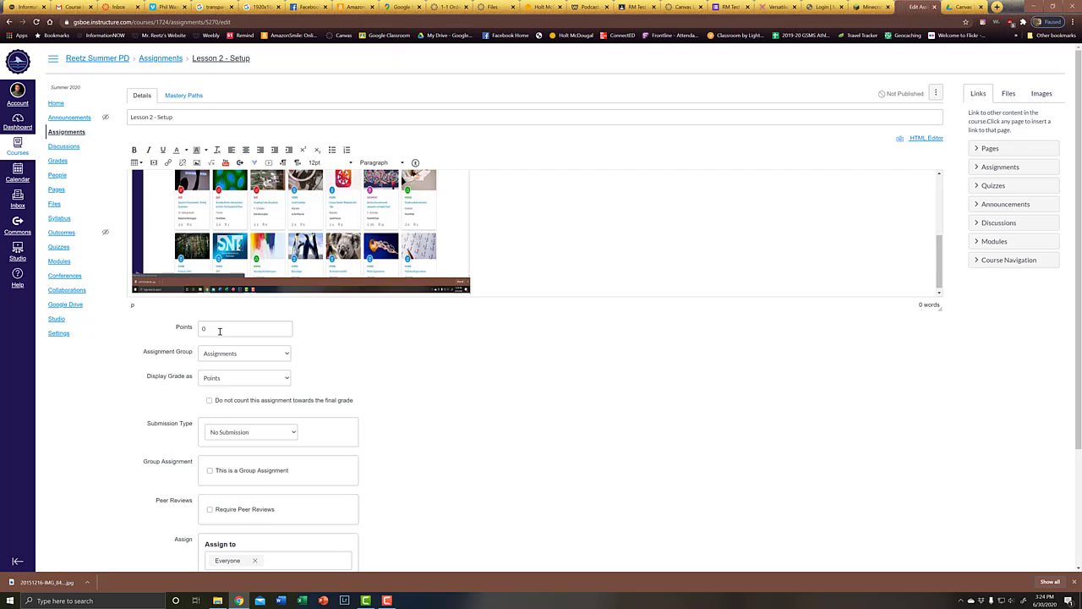
- Leave the assignment without saving and remove the "Lesson 2 - Setup" assignment from the Initial Setup module
scroll(218, 334, "down", 3)
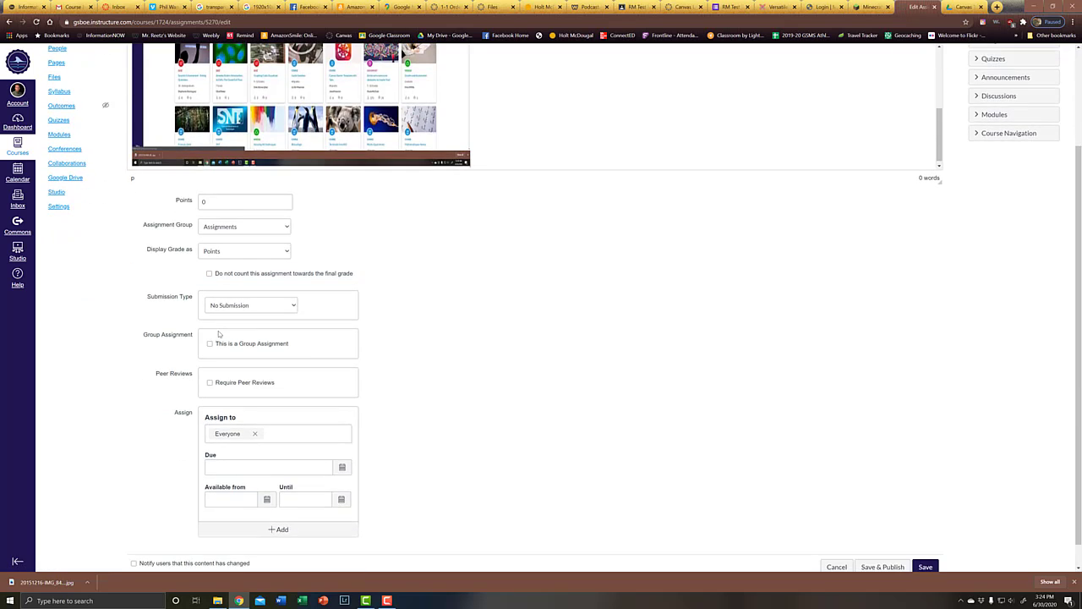
scroll(219, 334, "up", 3)
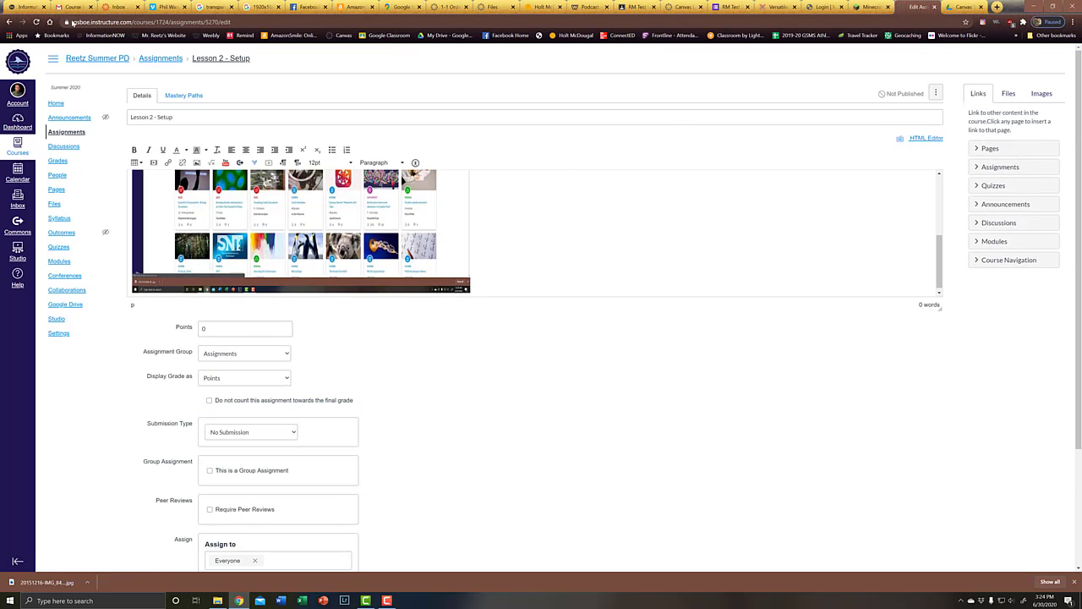
left_click(86, 60)
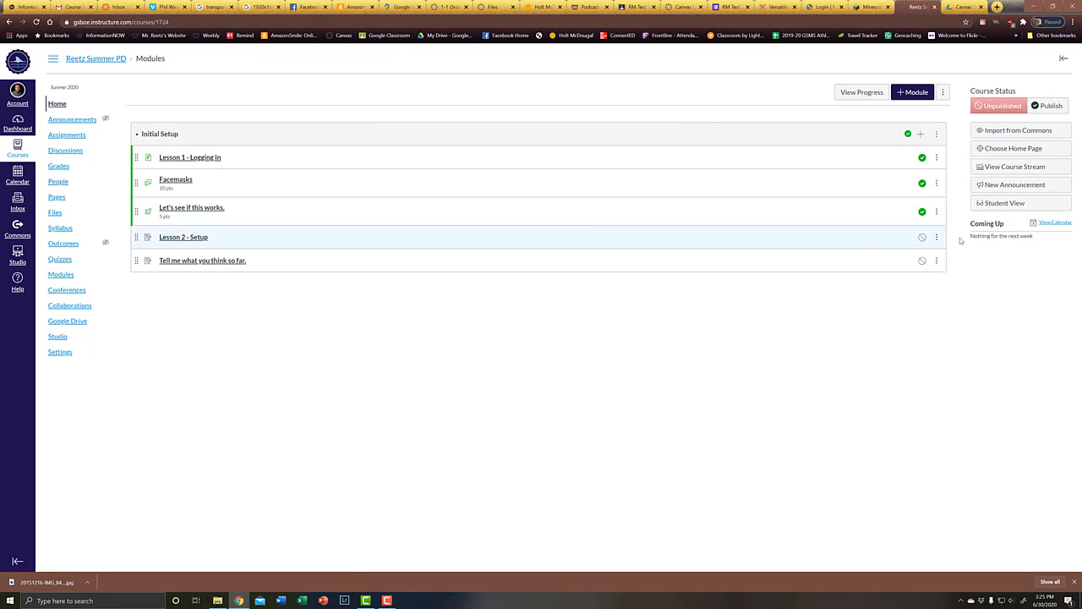
left_click(937, 237)
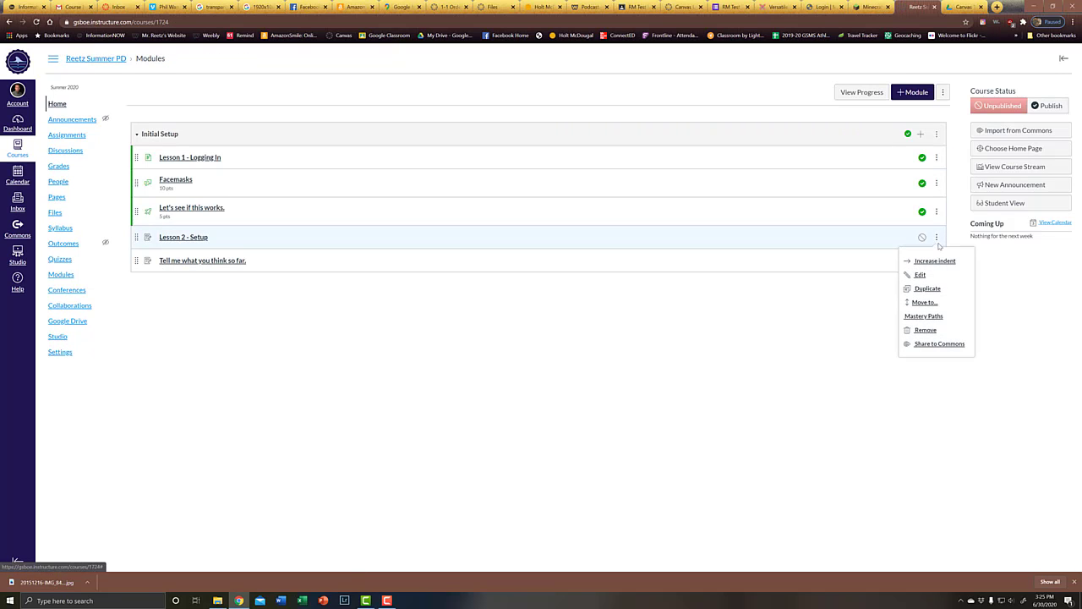
left_click(926, 331)
left_click(581, 71)
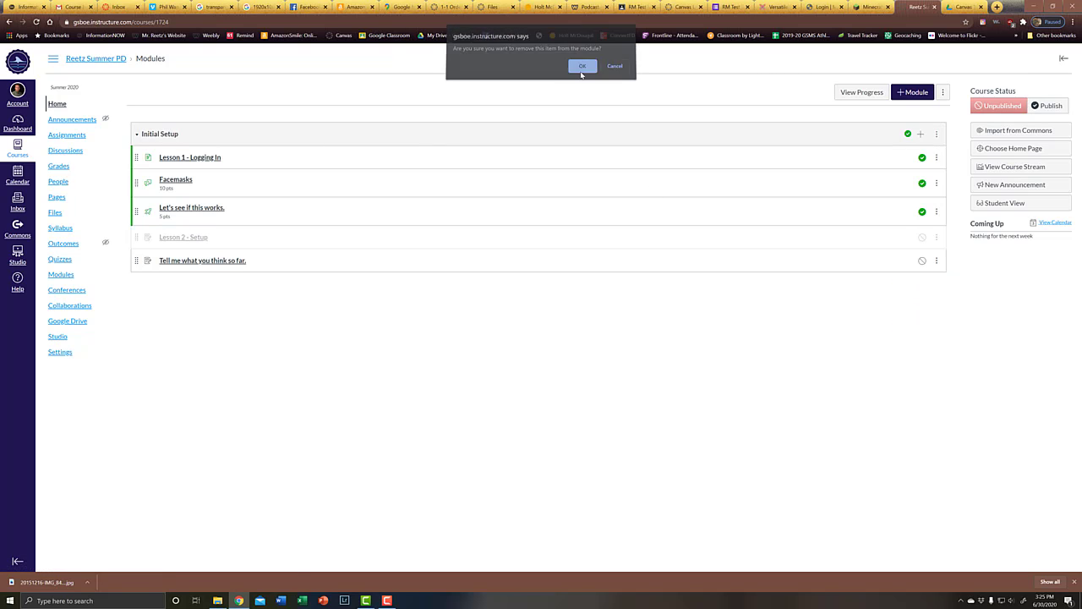
- Add a new page named "Lesson 2 - Setup" to the Initial Setup module and move it above "Tell me what you think so far."
left_click(922, 135)
left_click(429, 240)
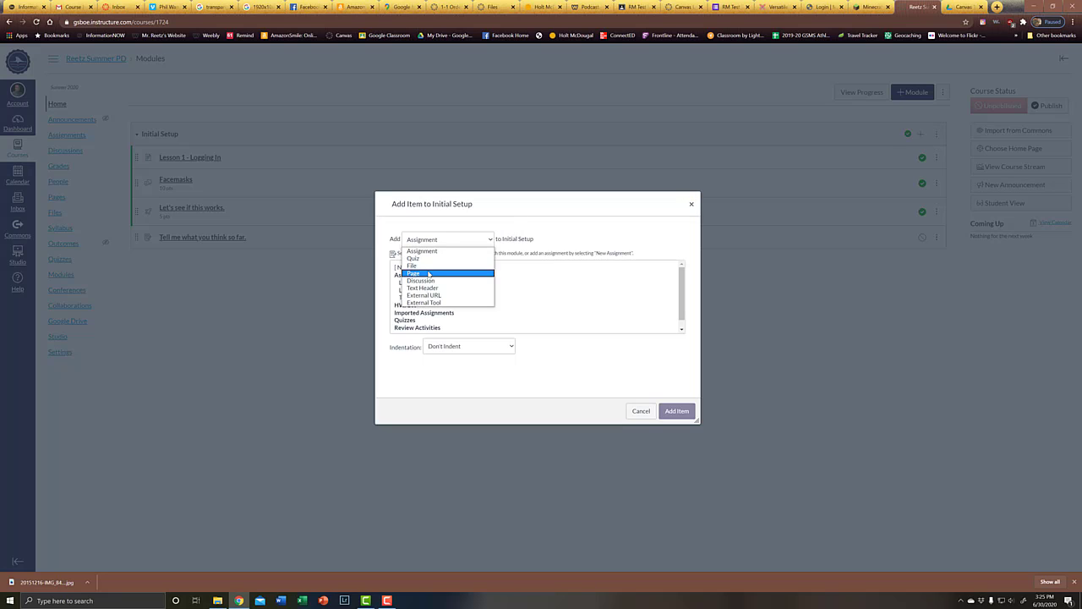
left_click(429, 274)
left_click(409, 268)
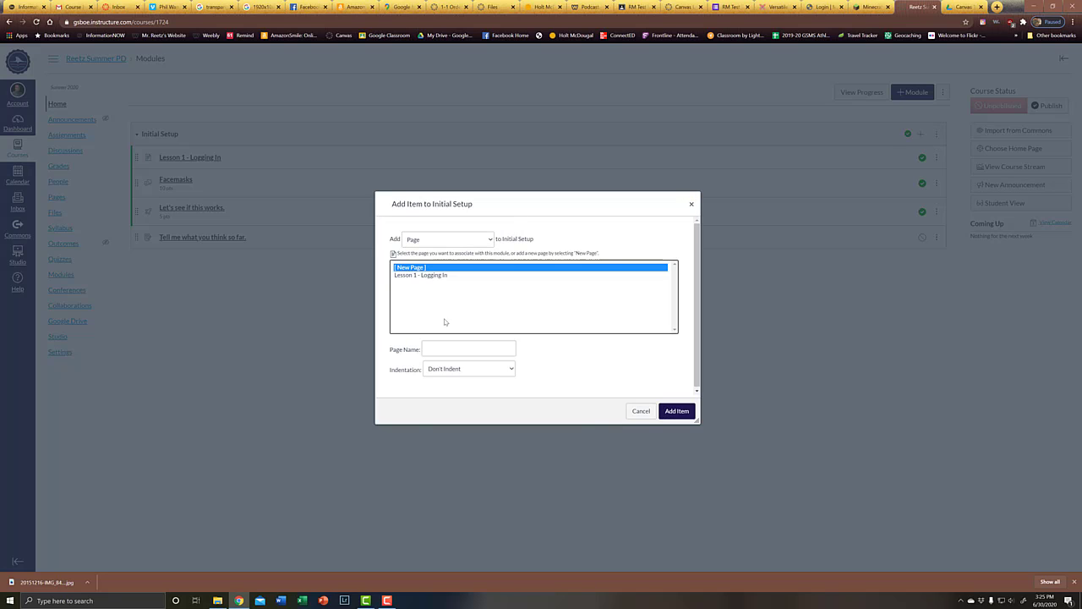
left_click(455, 348)
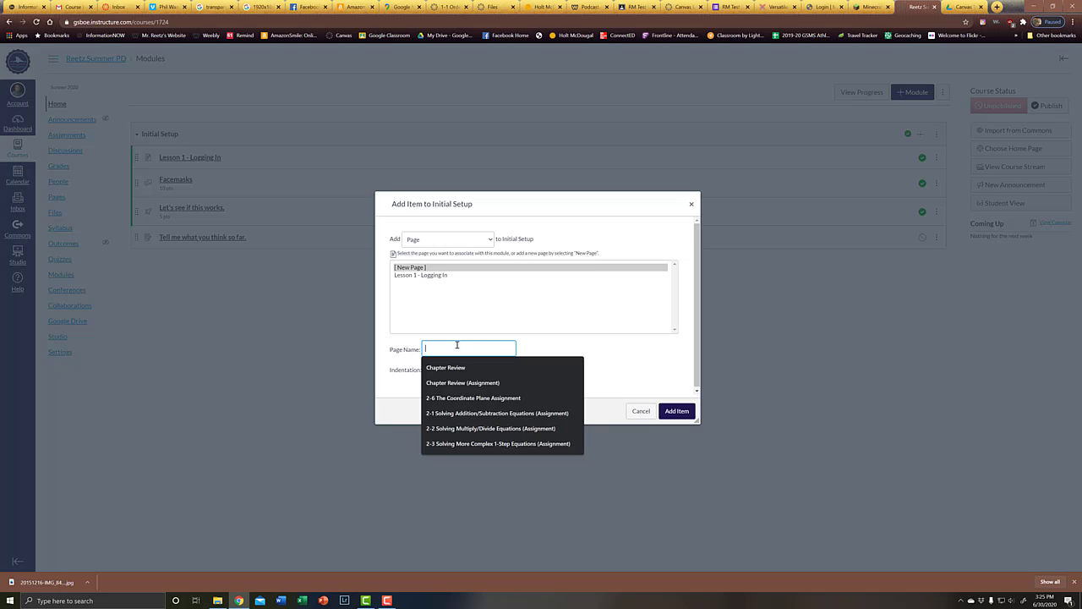
type("Lesson 2 - Setup")
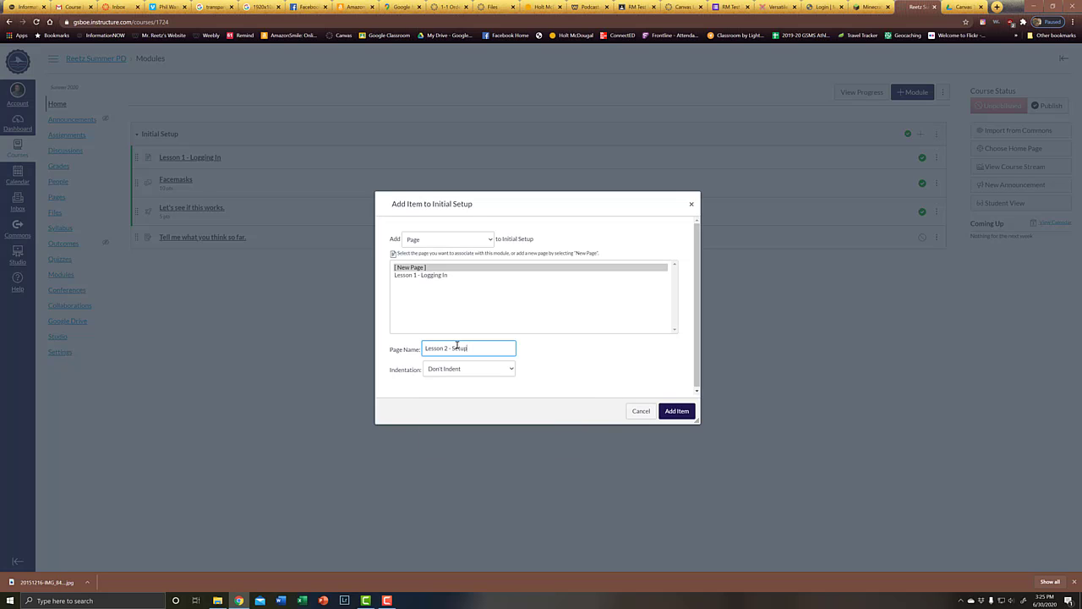
left_click(678, 411)
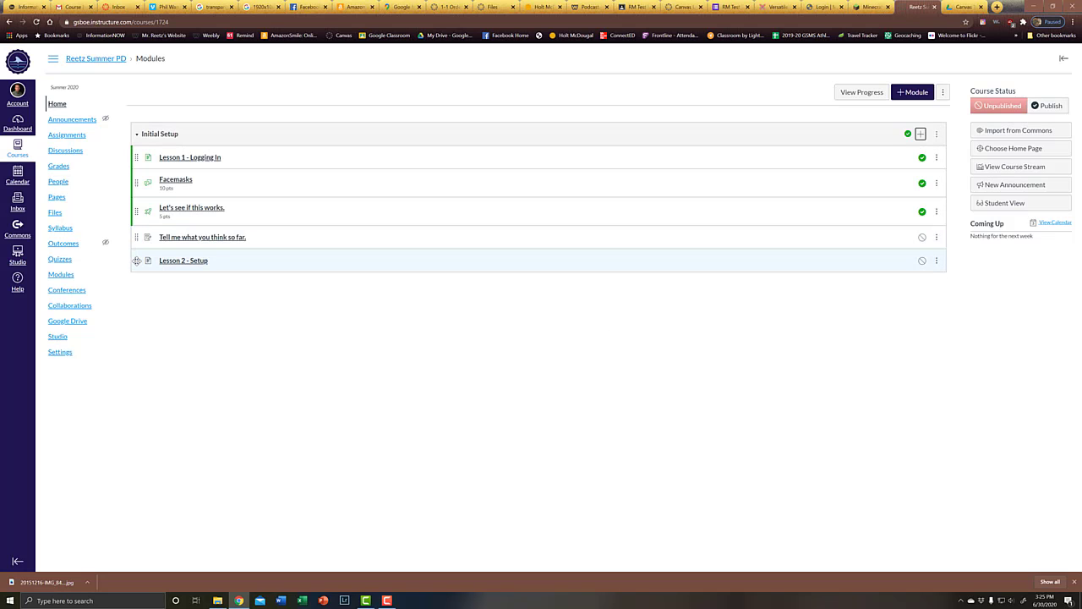
left_click_drag(136, 261, 137, 238)
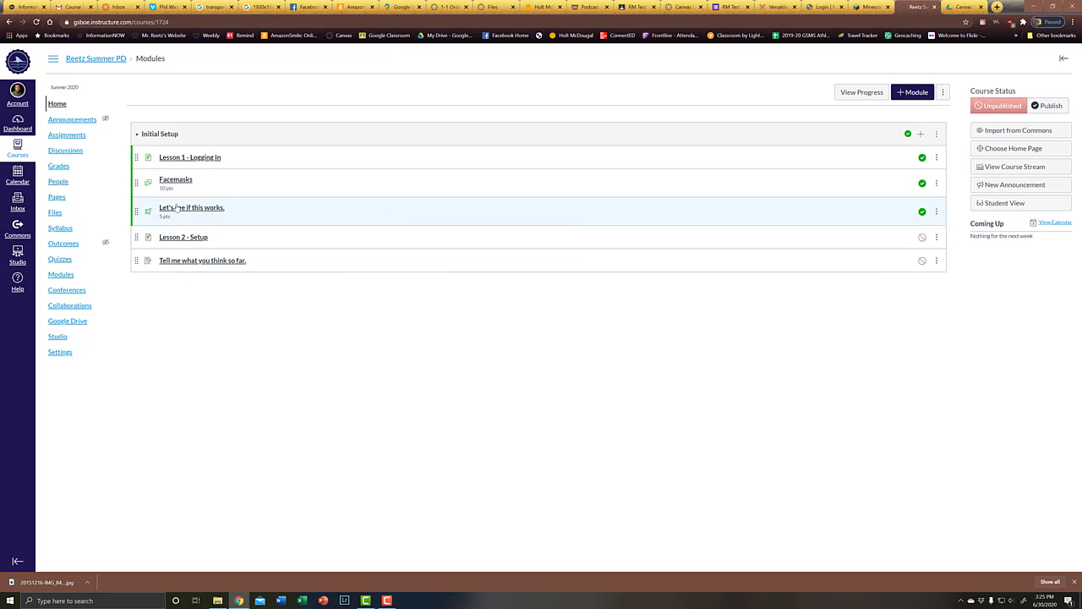
- Open the "Lesson 2 - Setup" page for editing and try to load the Google Apps file picker for its content
left_click(175, 239)
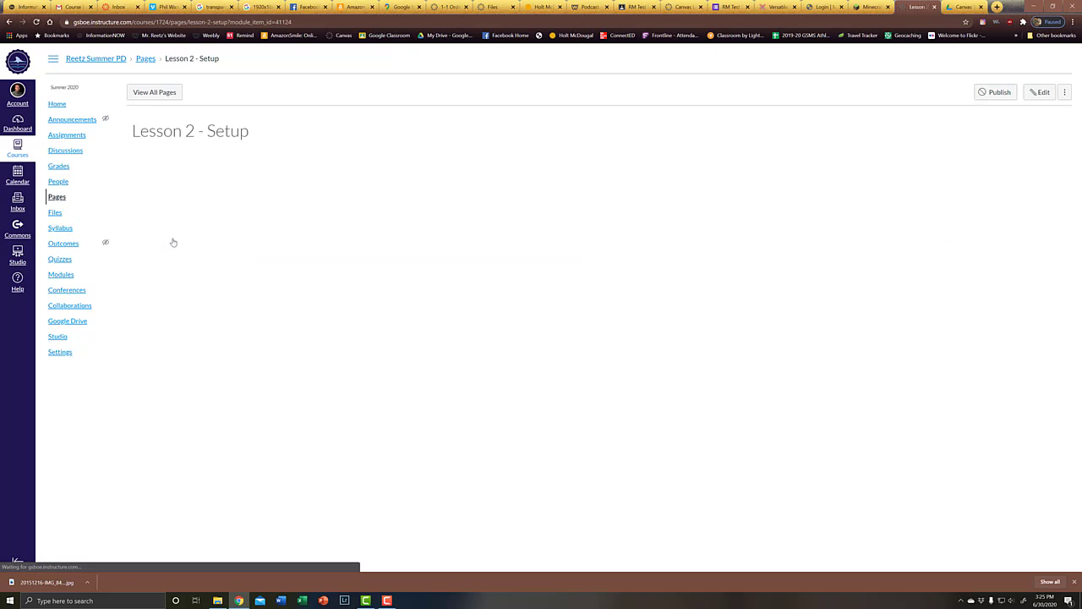
left_click(1040, 92)
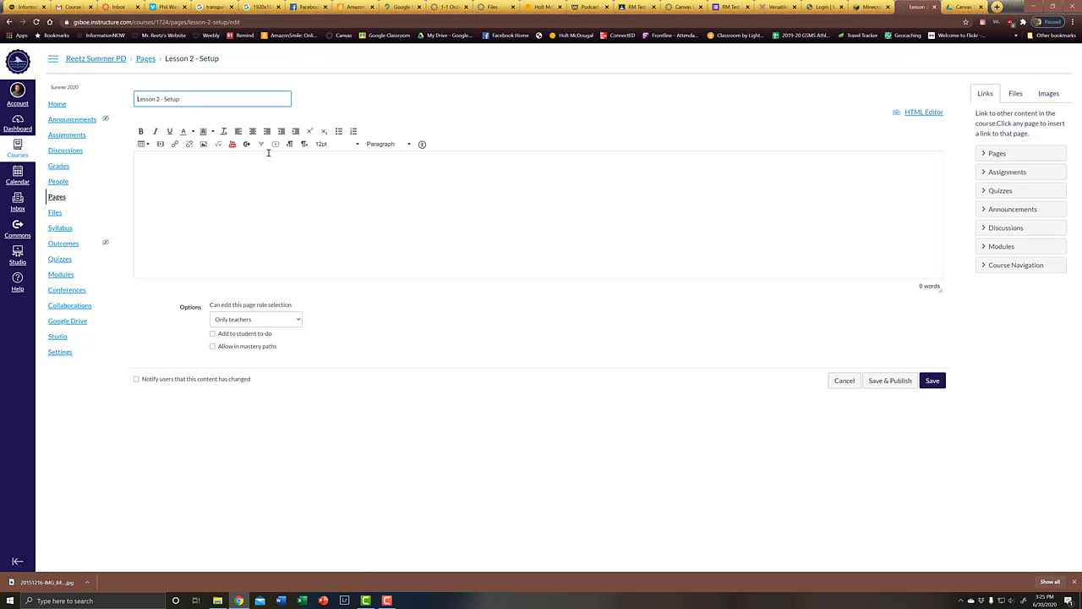
left_click(262, 143)
left_click(271, 158)
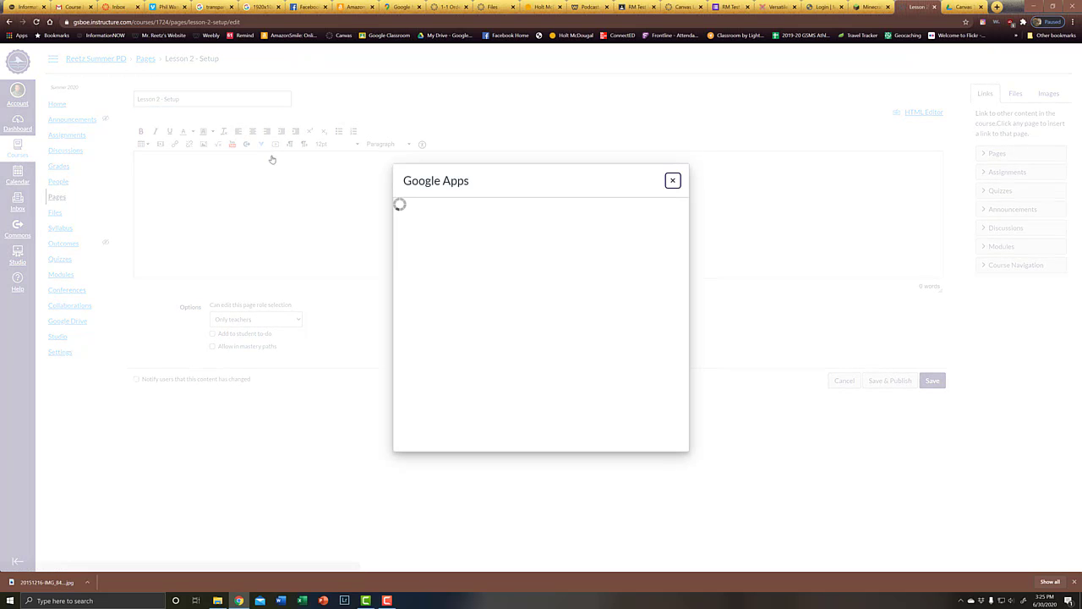
left_click(672, 180)
left_click(585, 79)
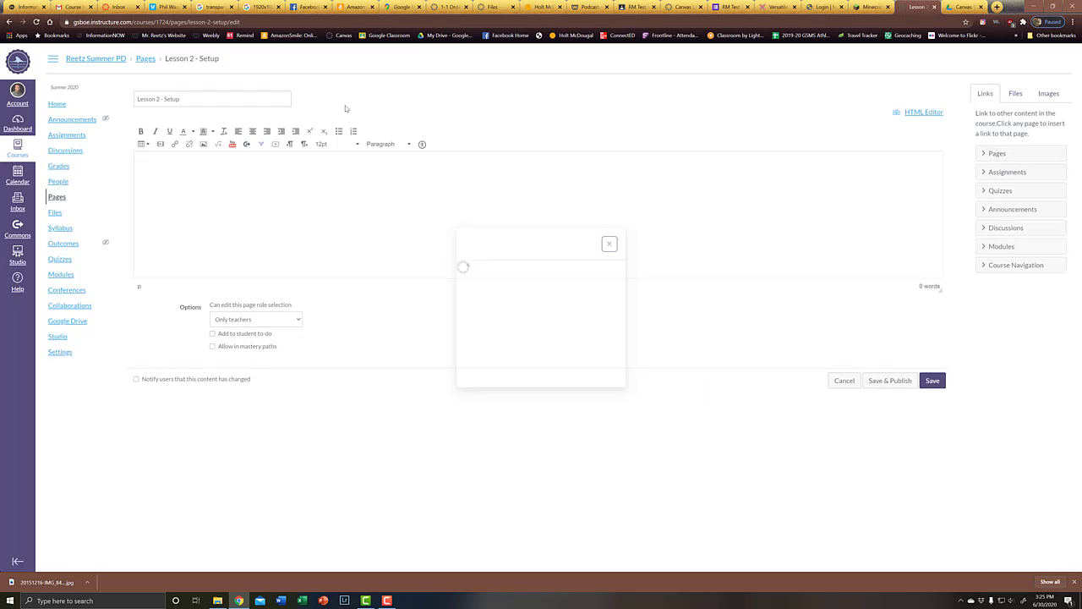
- Embed "Lesson 2 - Setup.mp4" from the Canvas Training folder inside Podcasts on Google Drive into the page, then save and publish it
left_click(261, 144)
left_click(276, 161)
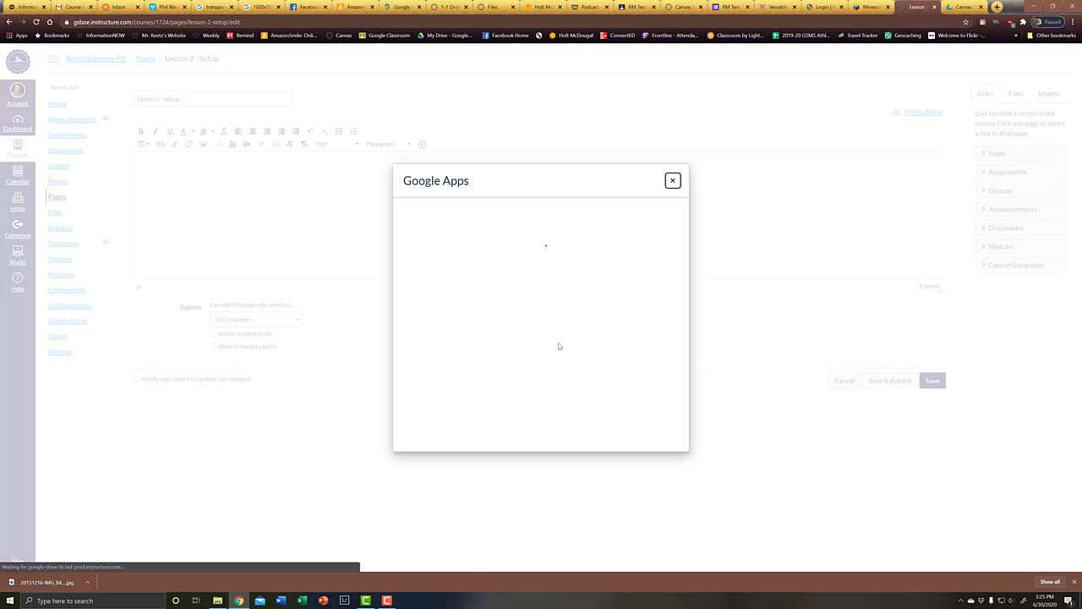
scroll(495, 334, "down", 3)
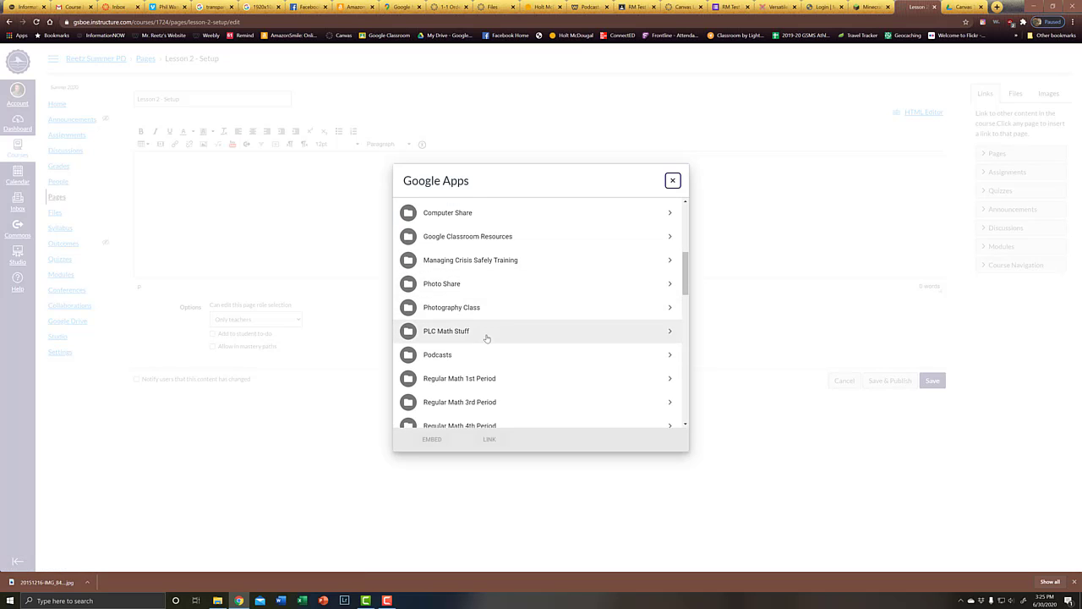
scroll(465, 304, "up", 2)
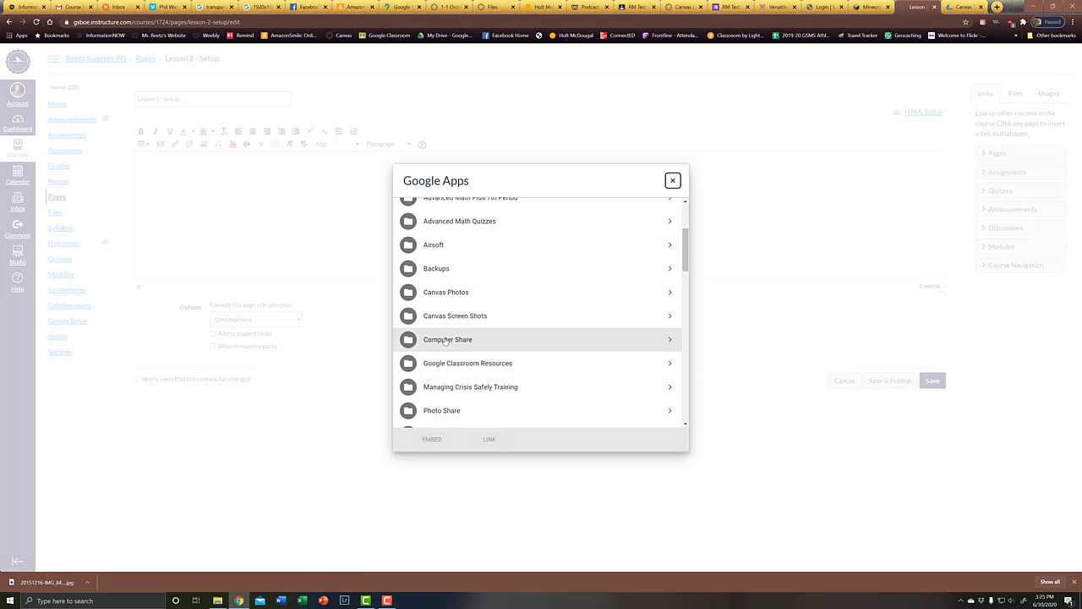
scroll(445, 341, "down", 3)
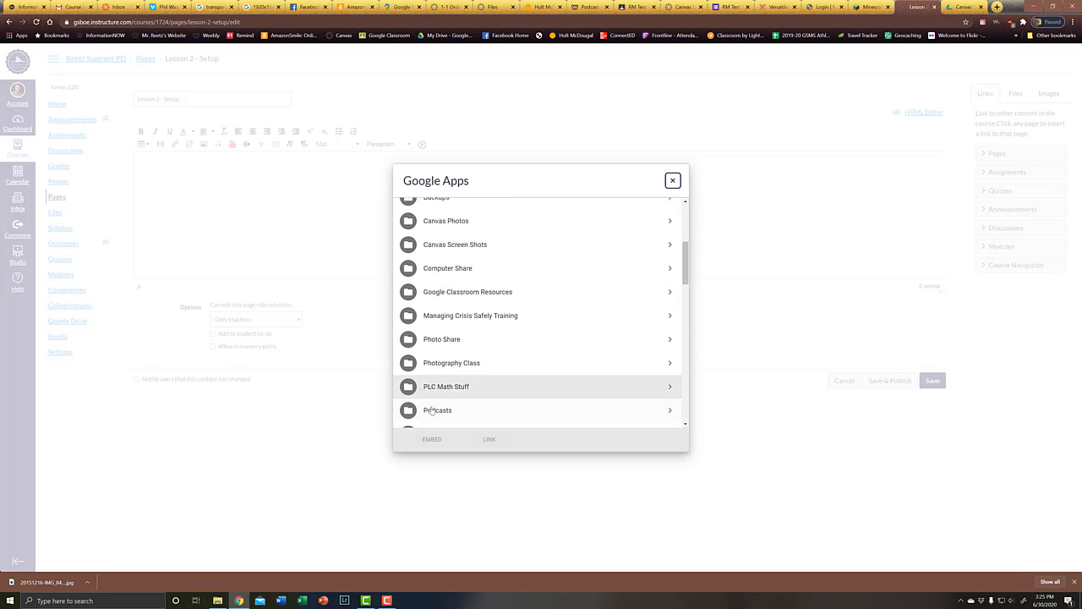
left_click(436, 399)
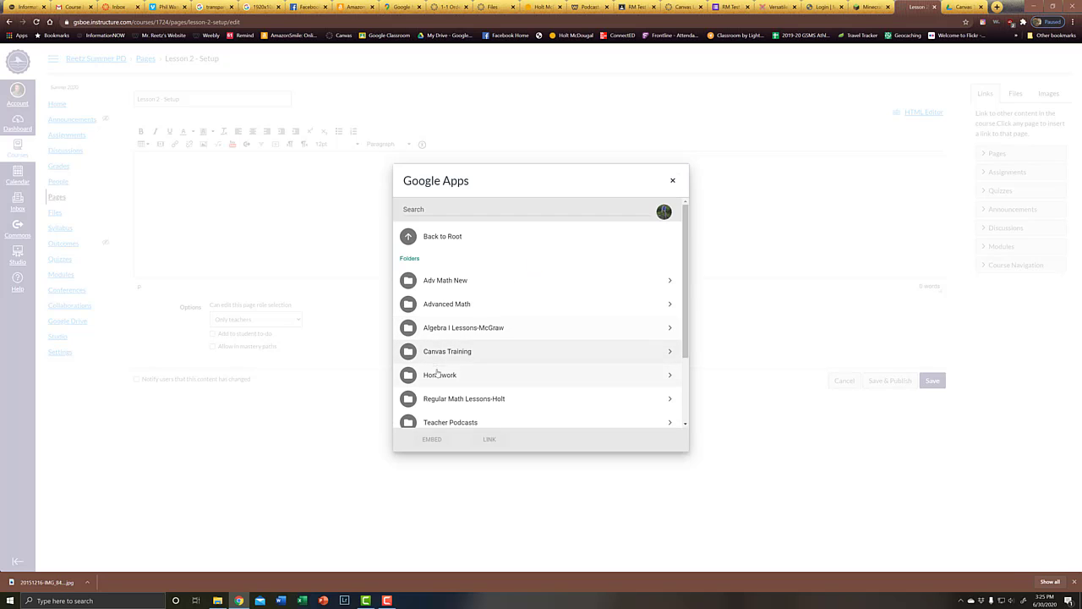
left_click(440, 353)
left_click(441, 355)
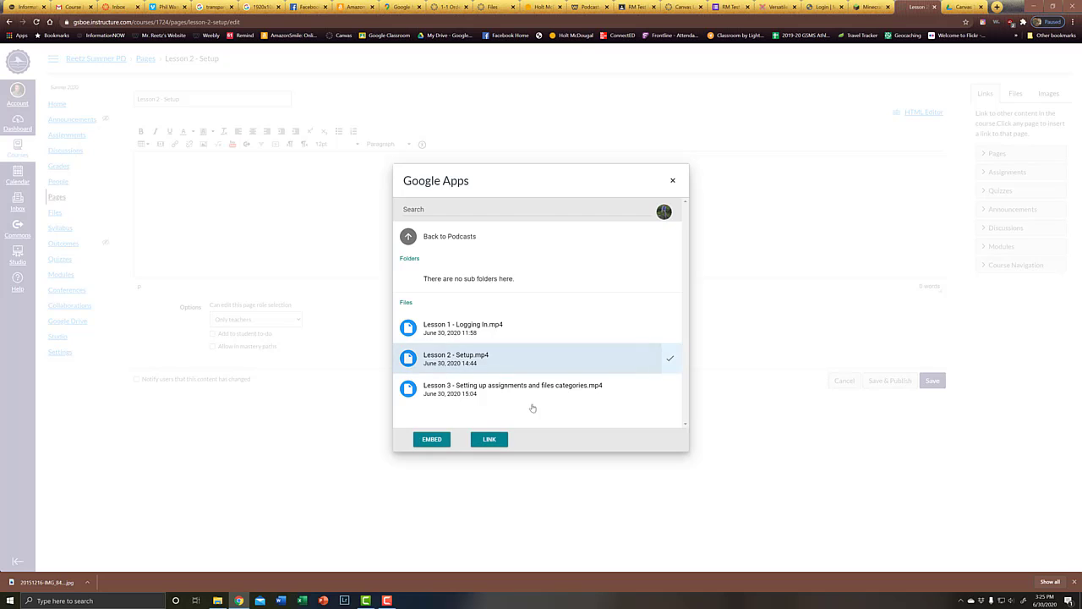
left_click(432, 441)
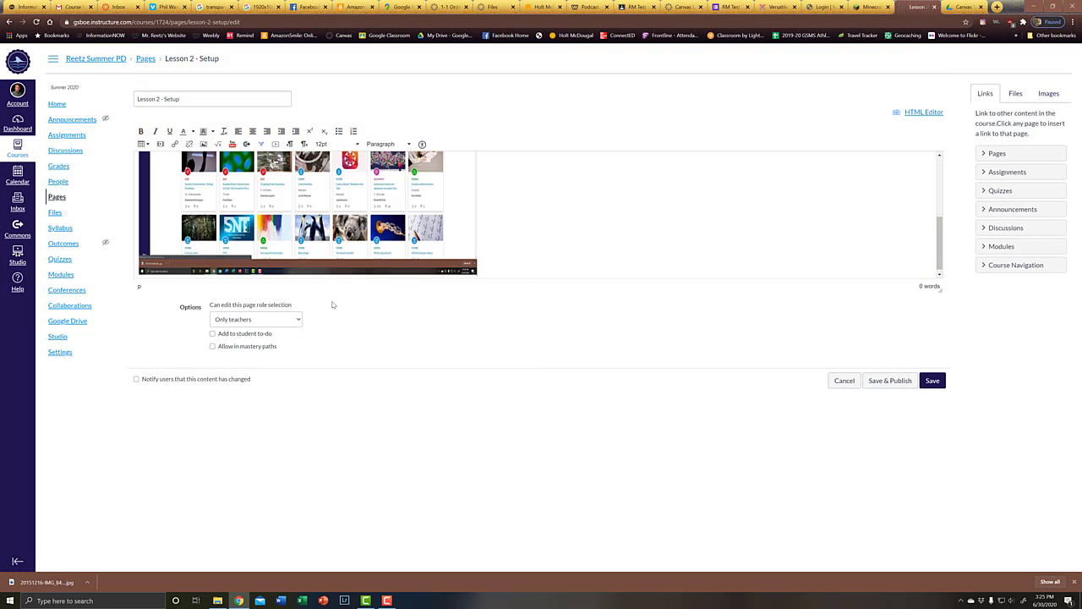
left_click(885, 382)
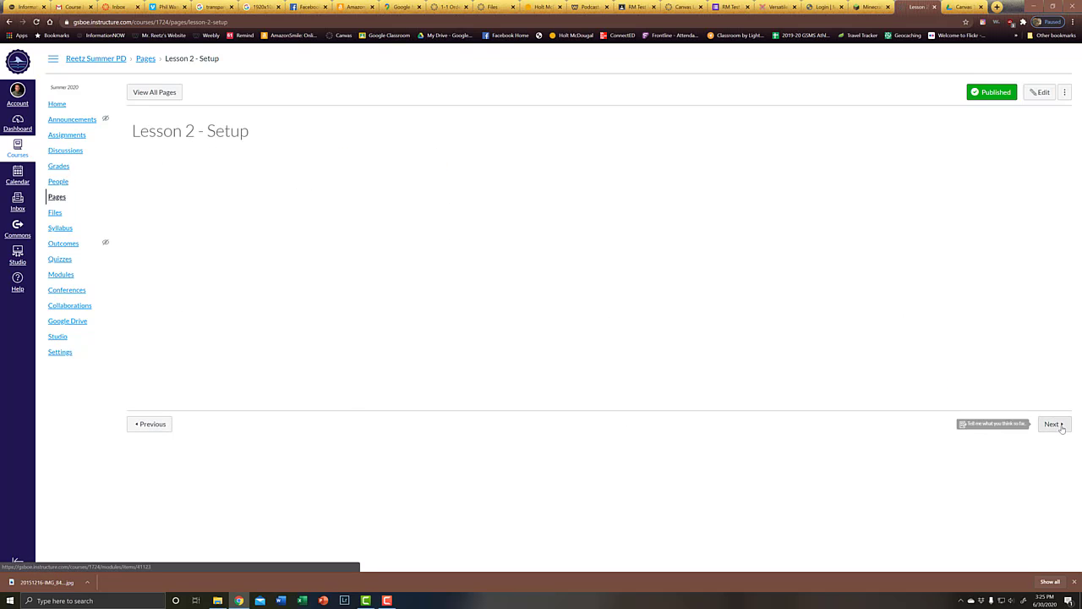
- Open the "Tell me what you think so far." assignment for editing and enter "Tell me what you think so far." as its description
left_click(1052, 424)
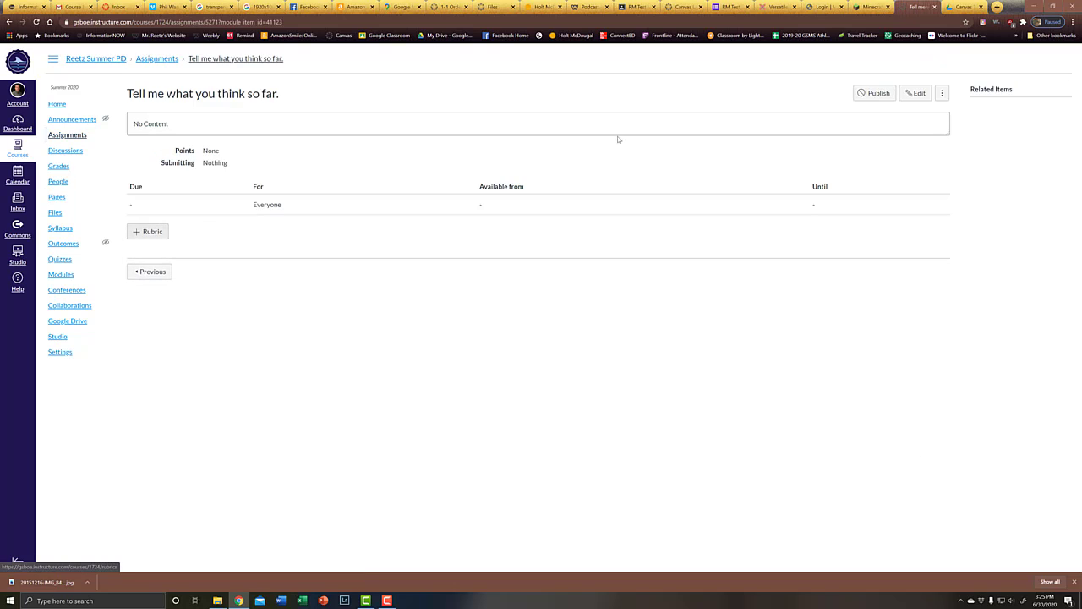
left_click(922, 95)
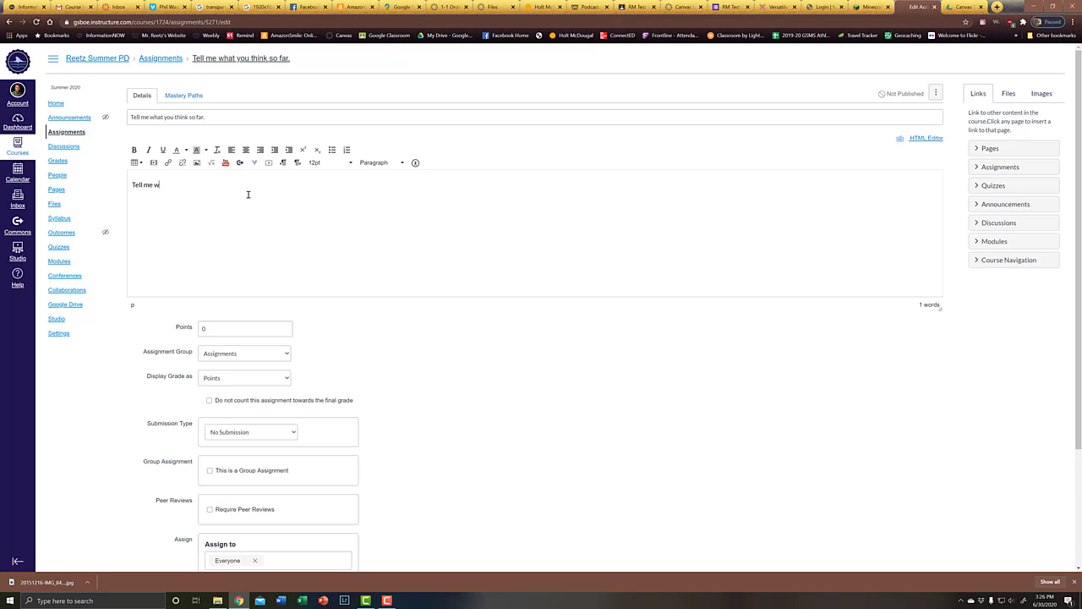
type("ha tyhnik s")
key("BackSpace")
key("BackSpace")
key("BackSpace")
key("BackSpace")
- Set the assignment to 10 points in the HW/CW group, with the grade displayed as Percentage
left_click(190, 331)
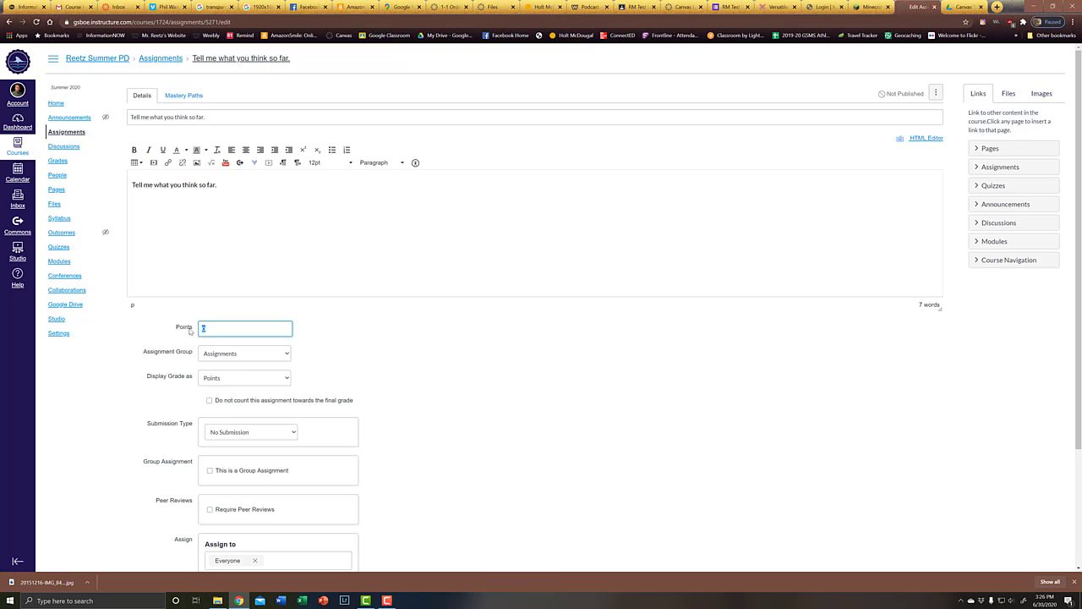
left_click(237, 355)
left_click(237, 372)
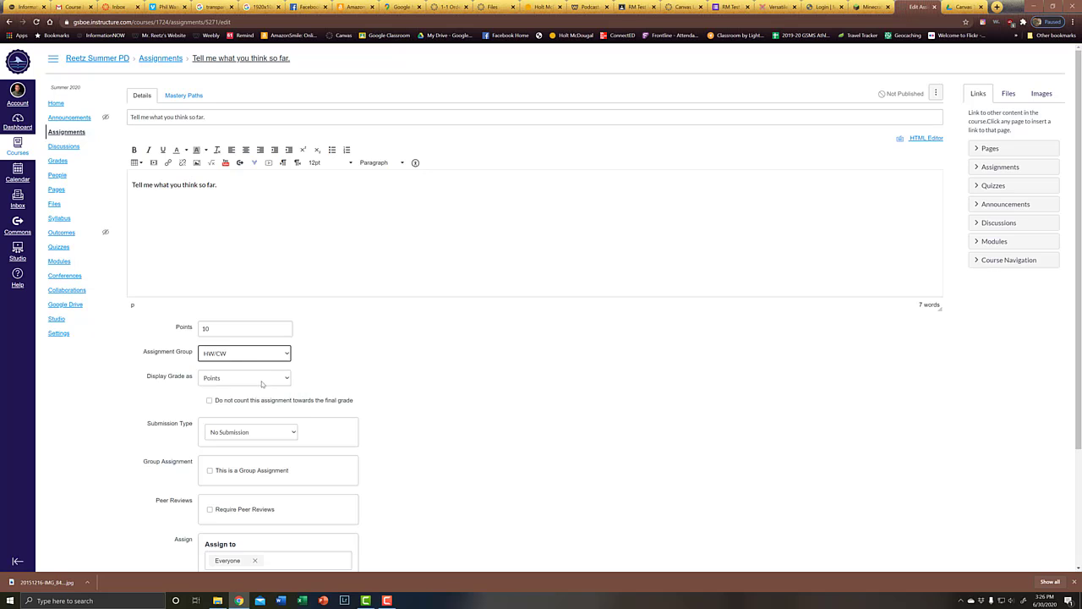
left_click(262, 382)
left_click(252, 389)
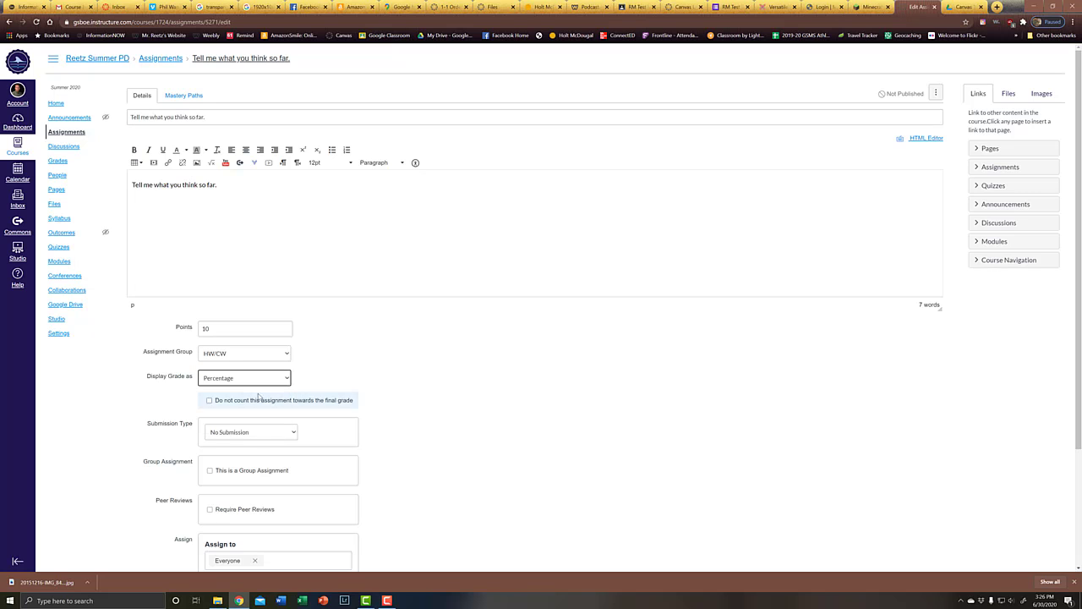
- Set the assignment's submission type to Online with Text Entry, then save and publish it
left_click(280, 433)
scroll(396, 408, "down", 2)
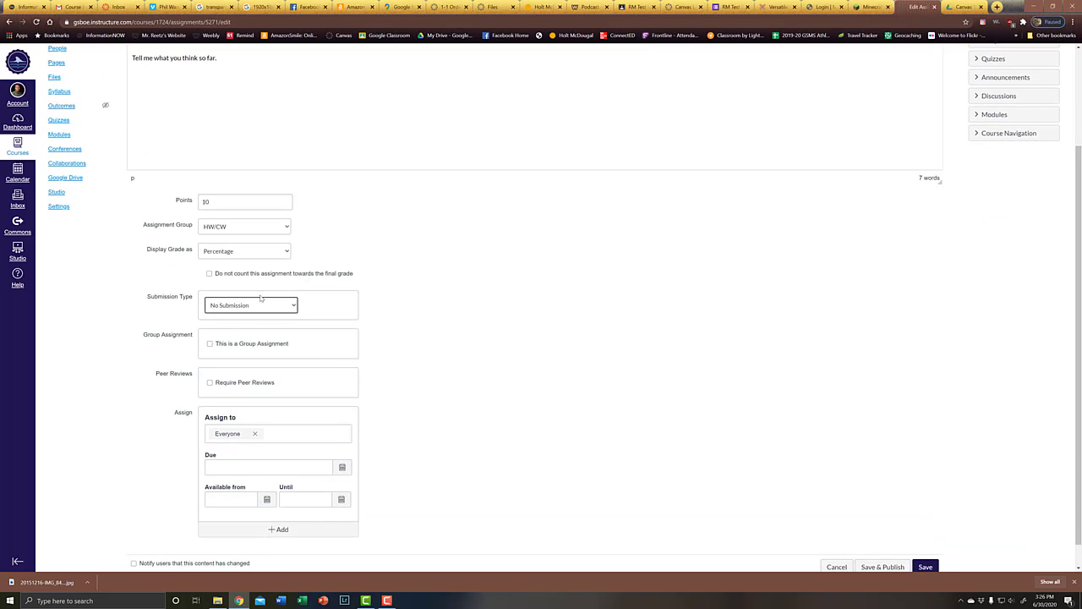
left_click(264, 305)
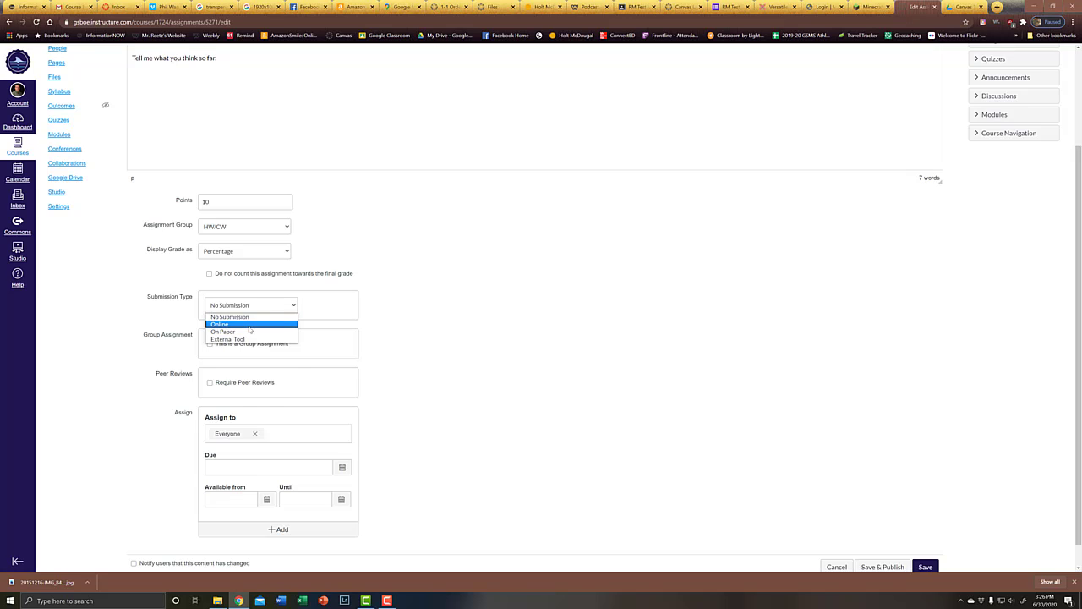
left_click(250, 325)
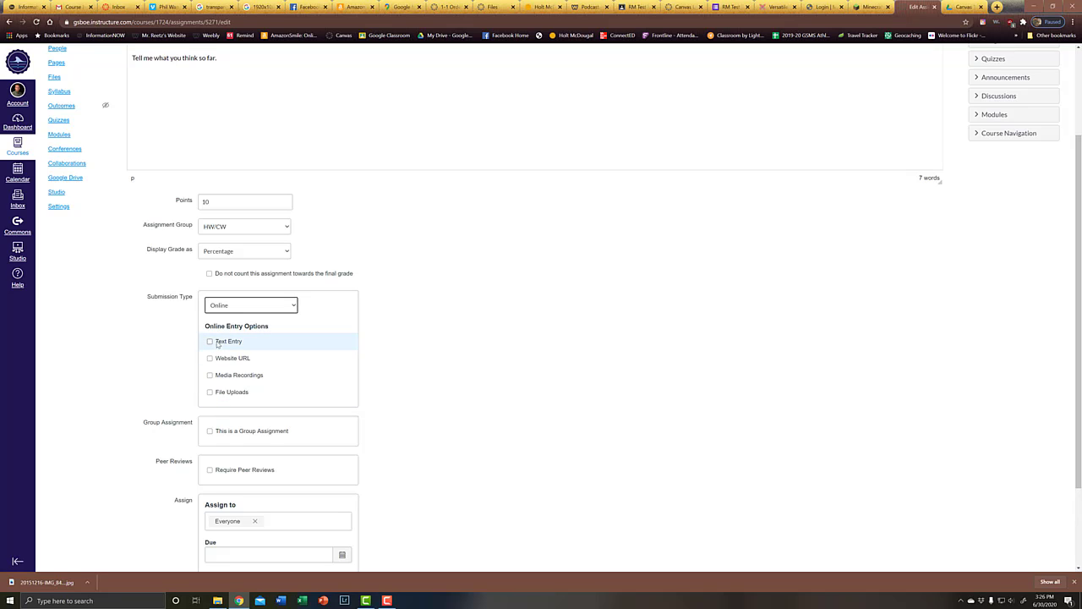
left_click(217, 344)
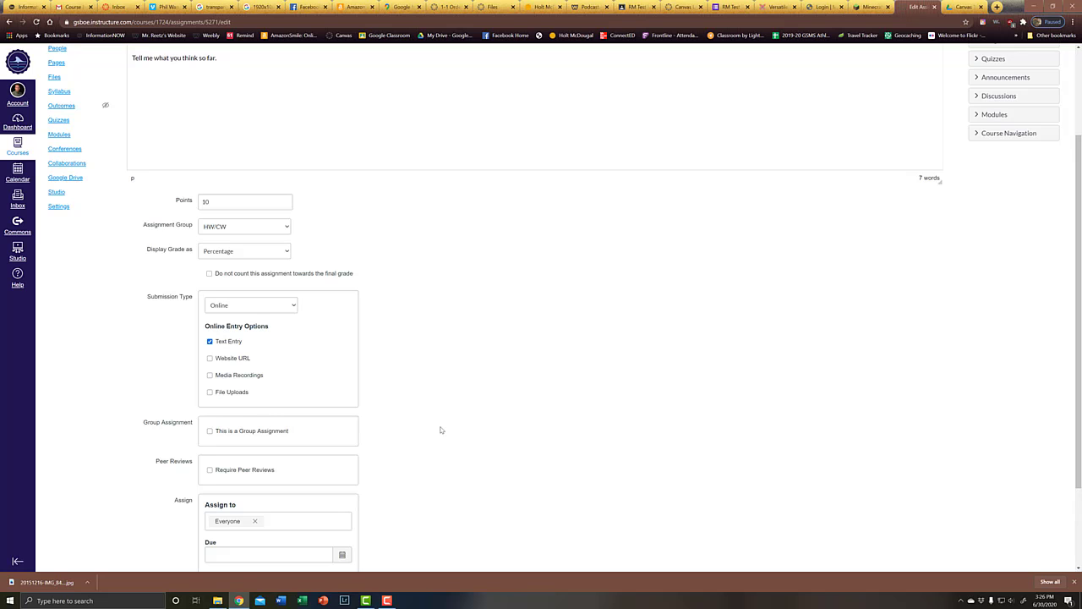
scroll(440, 430, "down", 3)
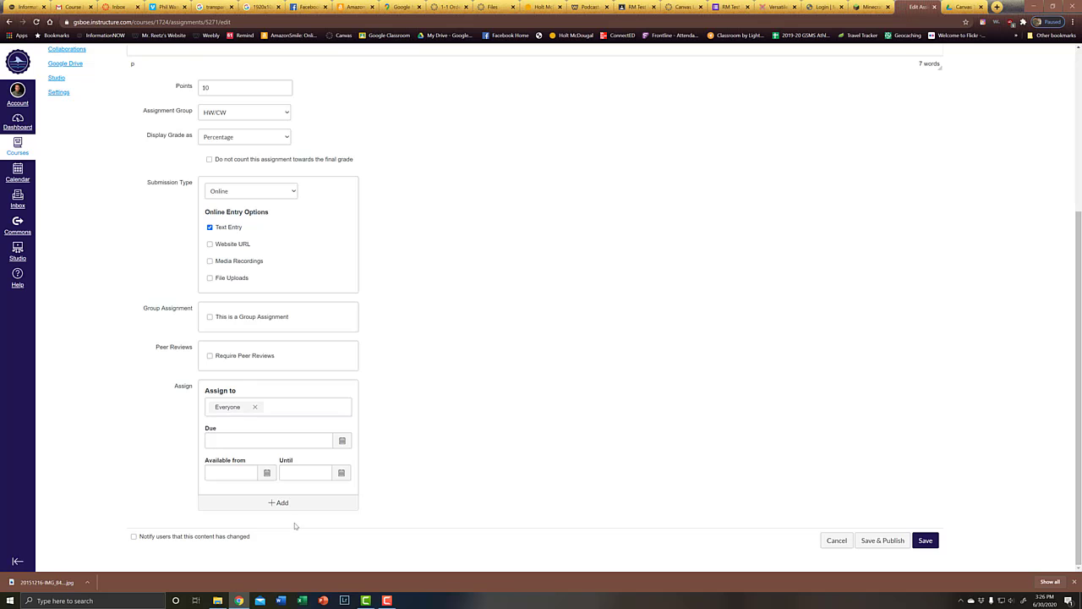
left_click(891, 543)
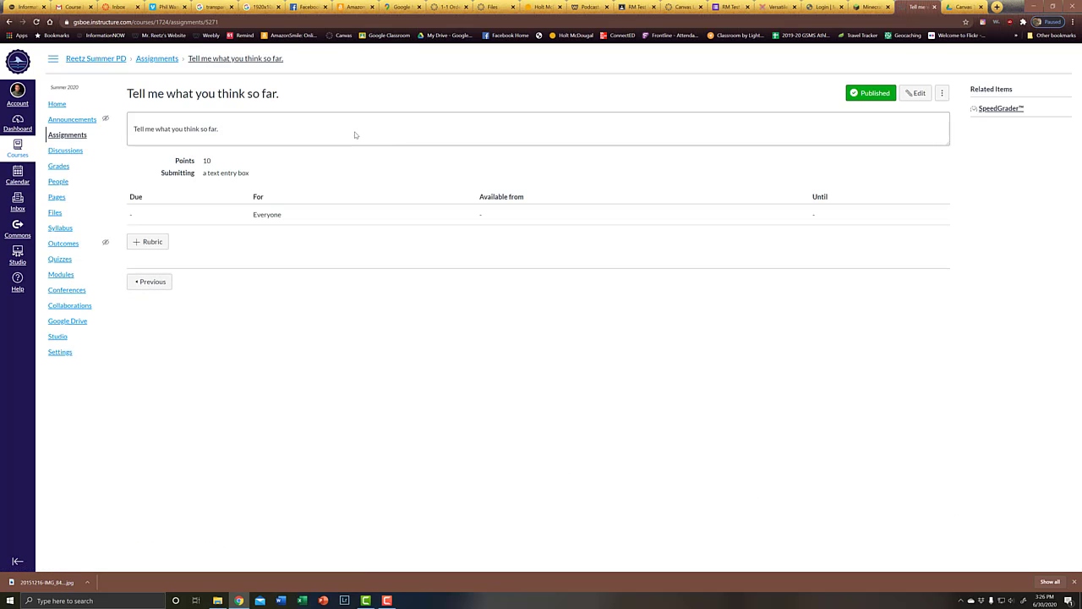
- Return to the course's modules, start adding an External Tool item to Initial Setup and review the tools offered
left_click(83, 59)
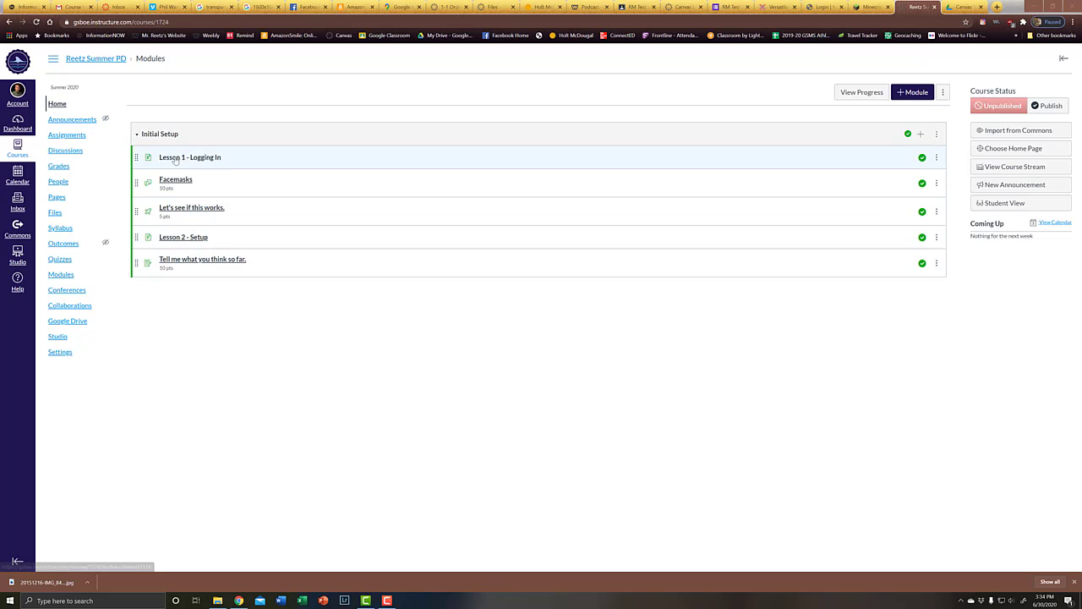
left_click(922, 134)
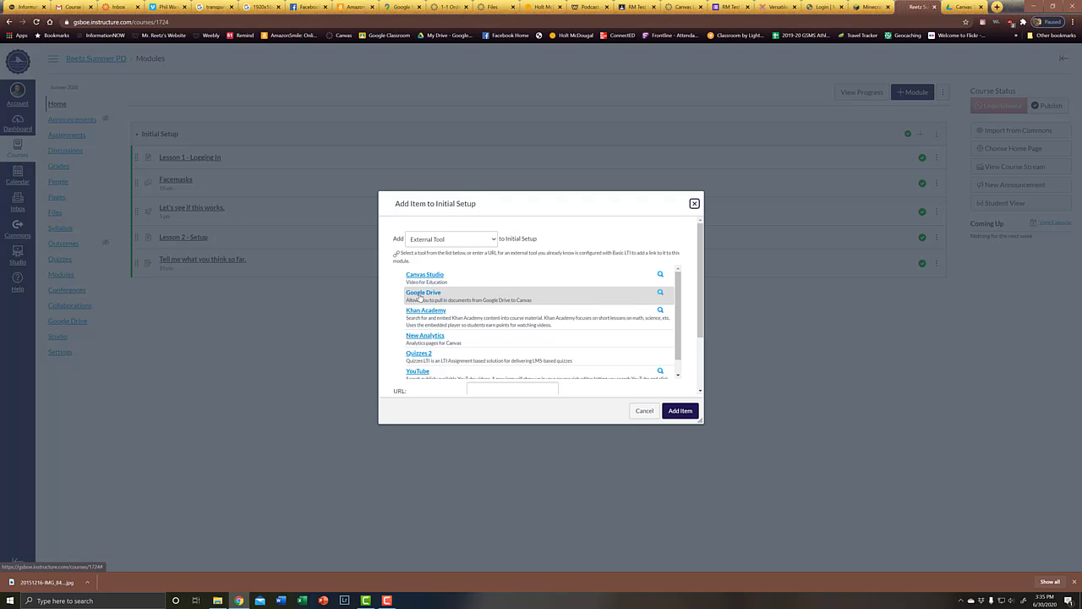
scroll(417, 373, "down", 1)
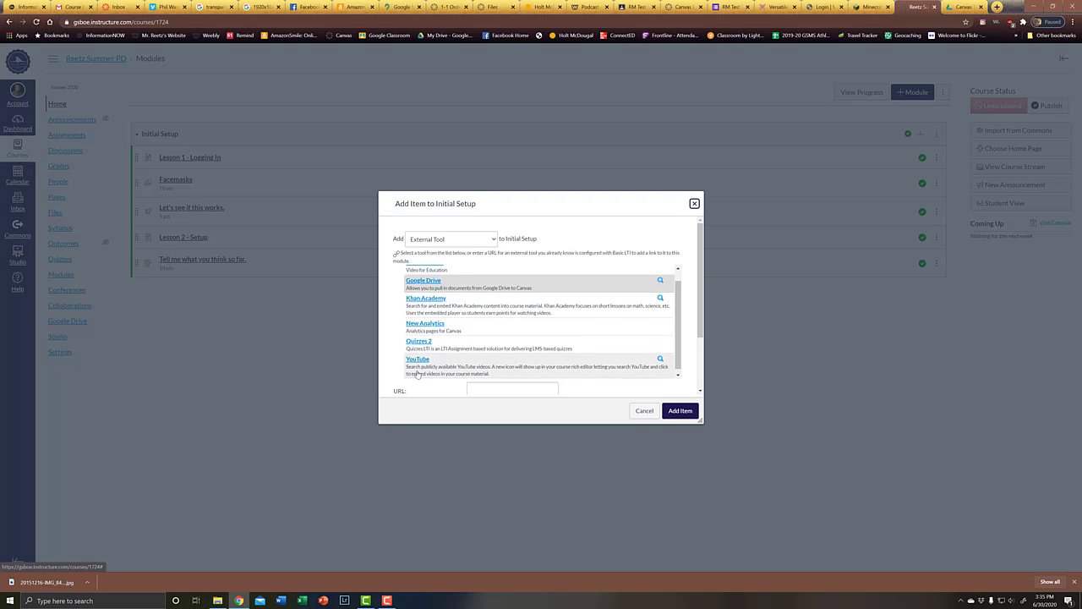
left_click(441, 240)
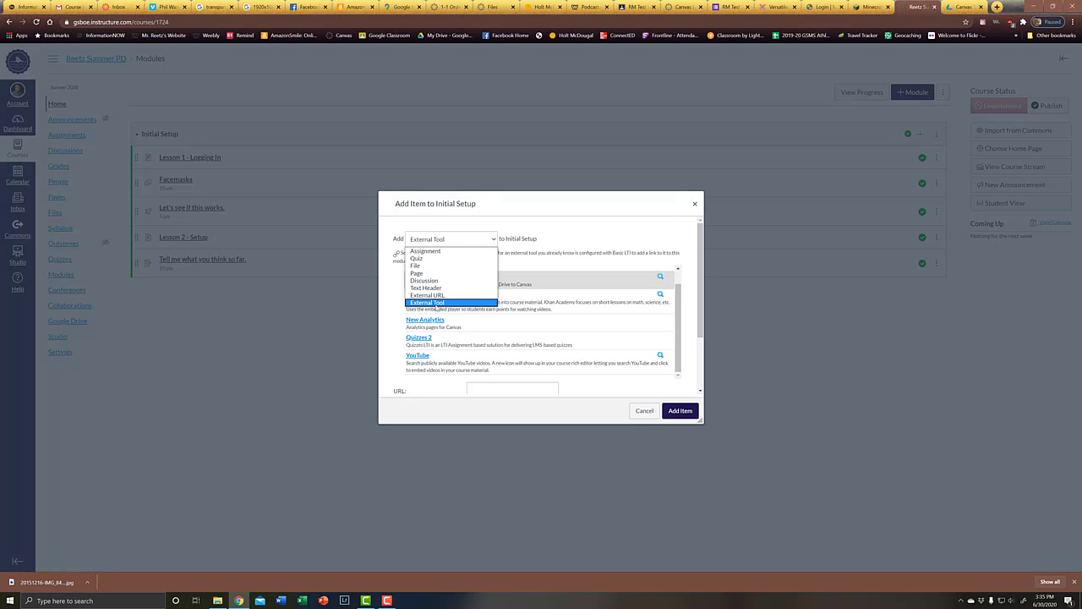
left_click(429, 303)
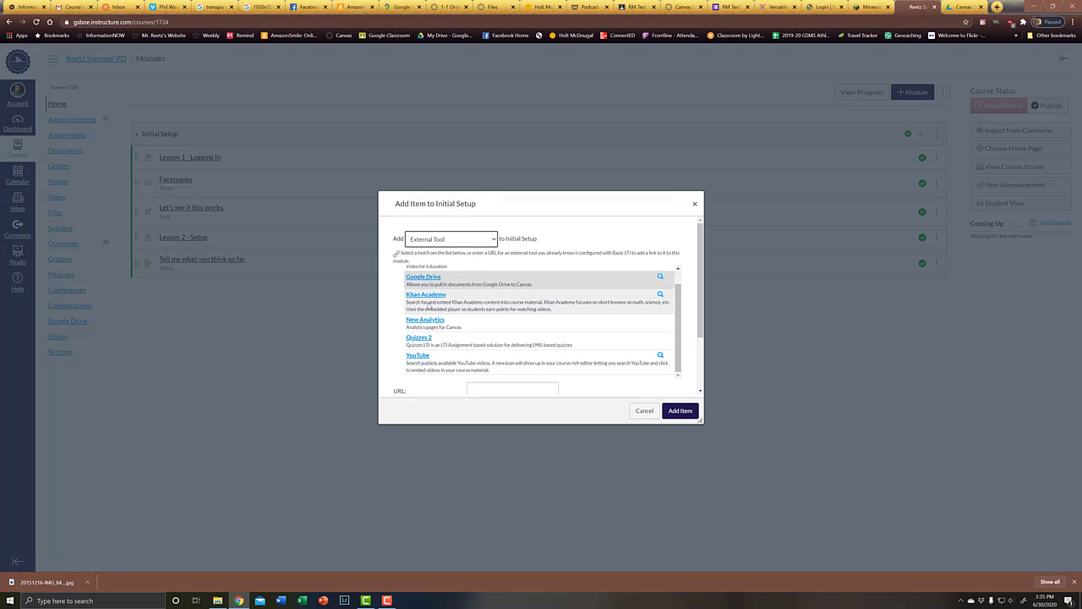
scroll(423, 284, "up", 2)
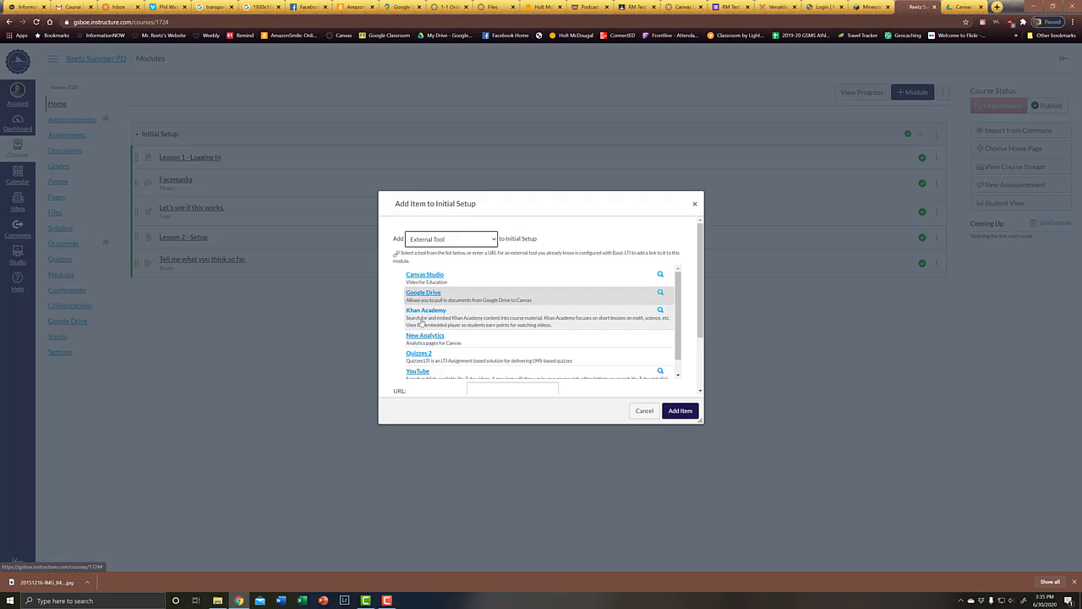
scroll(421, 323, "down", 1)
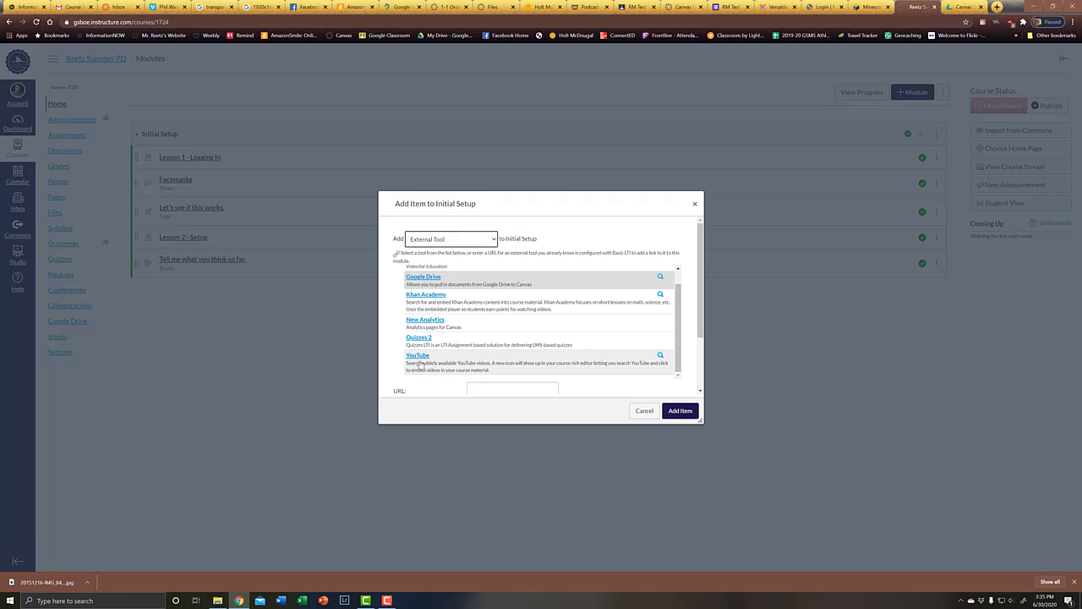
scroll(419, 304, "up", 1)
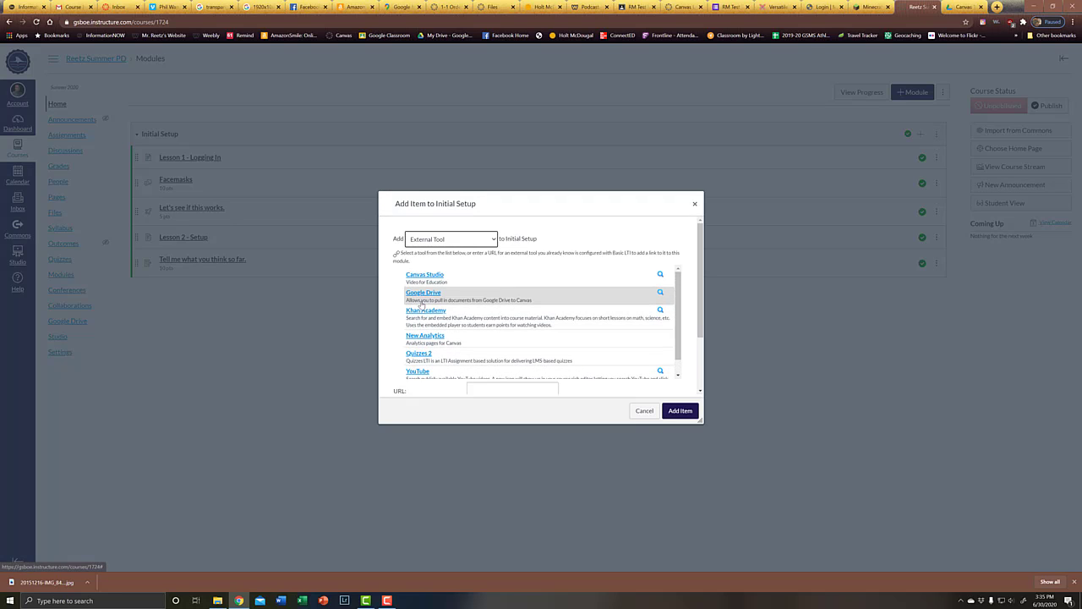
- Add "Lesson 3 - Setting up assignments and files categories.mp4" from Google Drive's Podcasts > Canvas Training folder to the Initial Setup module
left_click(420, 293)
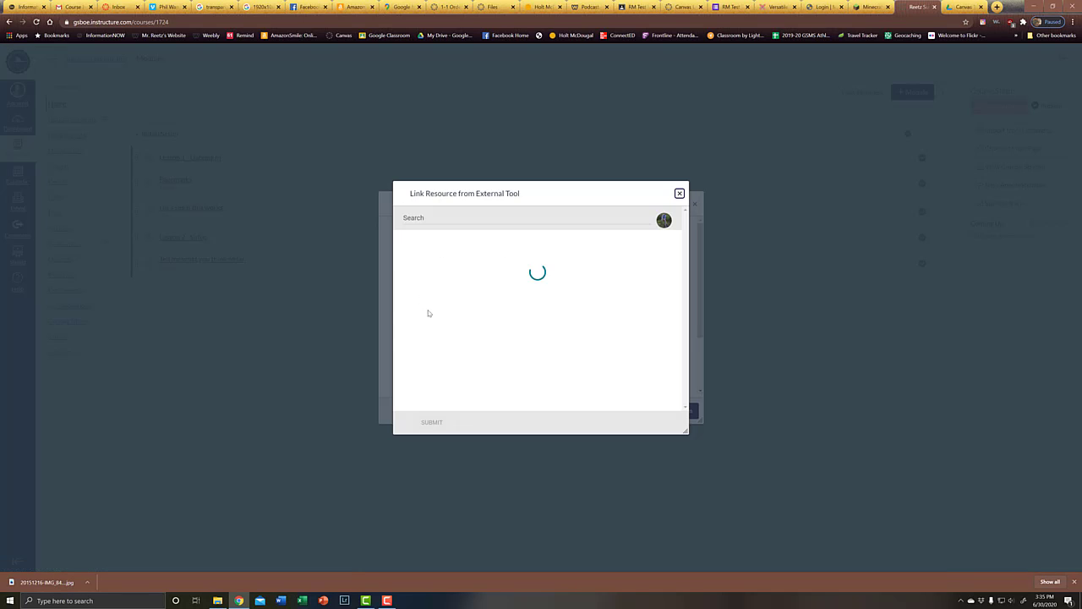
scroll(428, 312, "down", 5)
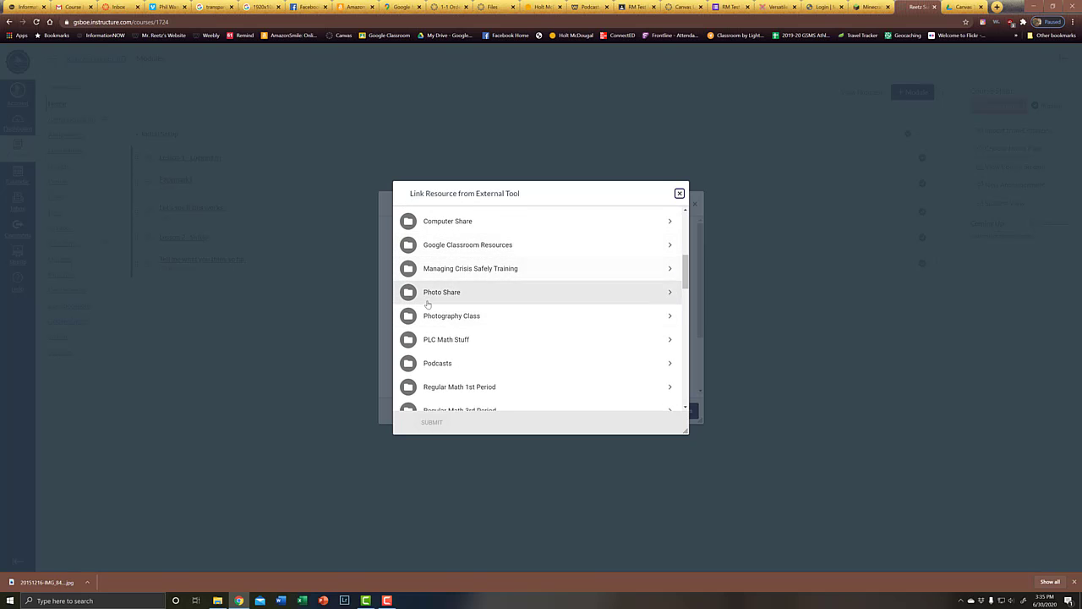
left_click(431, 363)
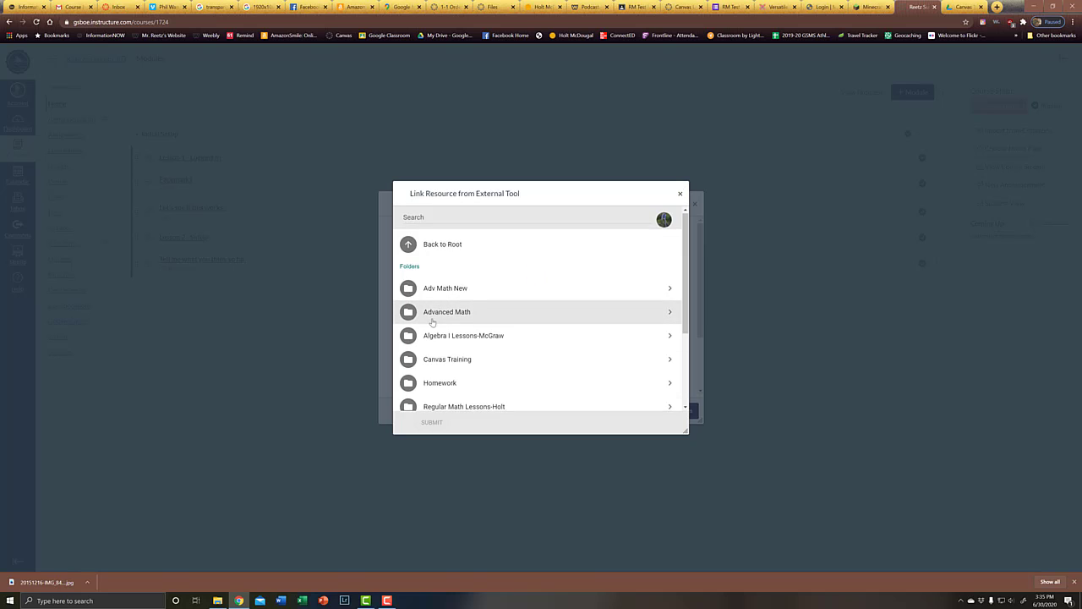
scroll(432, 325, "down", 3)
left_click(443, 243)
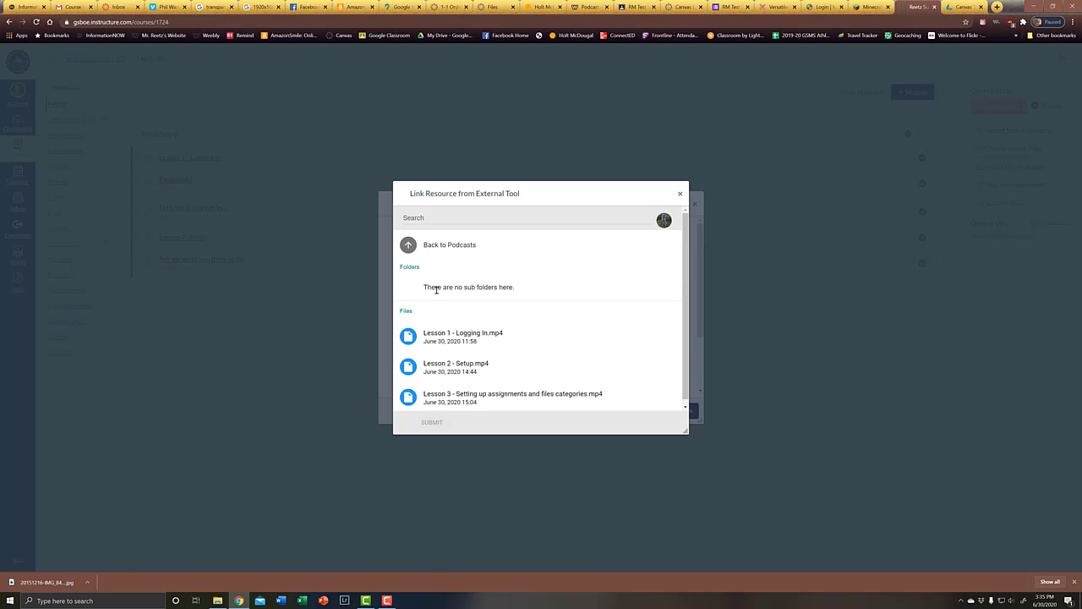
scroll(440, 351, "down", 1)
left_click(448, 394)
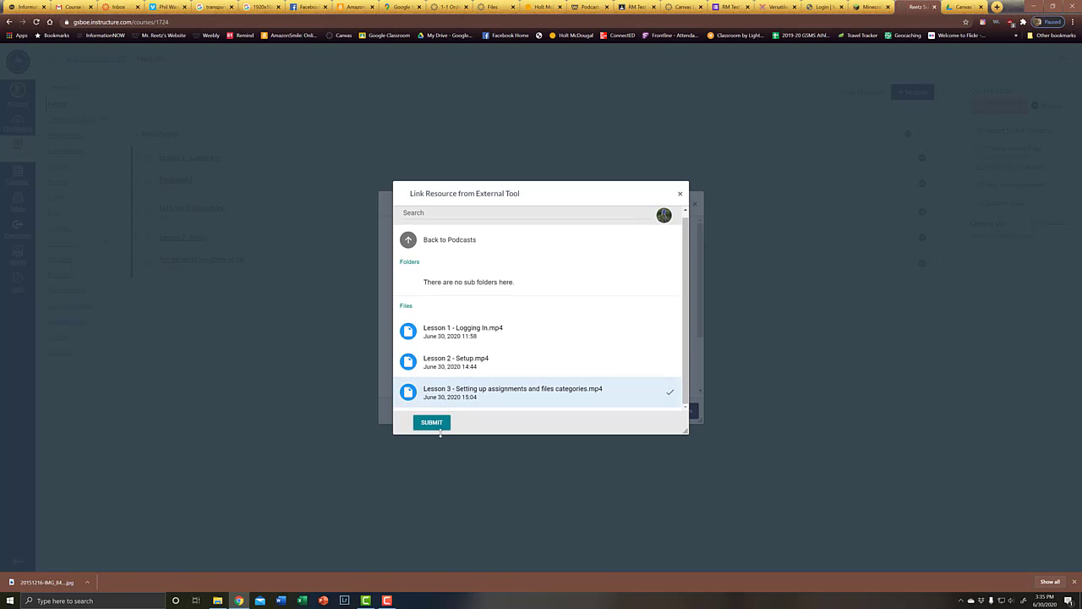
left_click(432, 423)
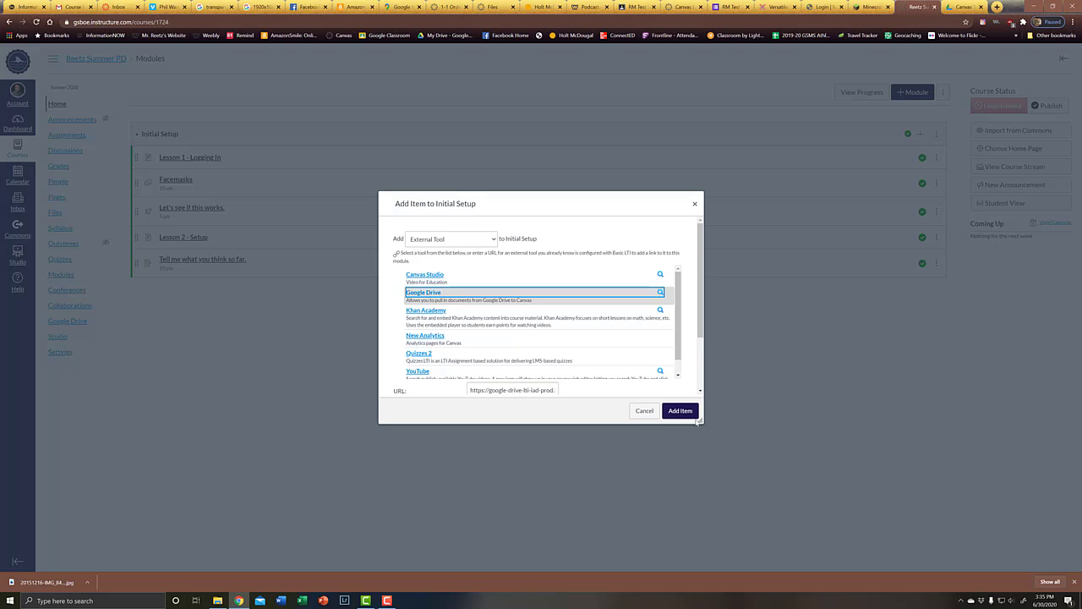
left_click(681, 411)
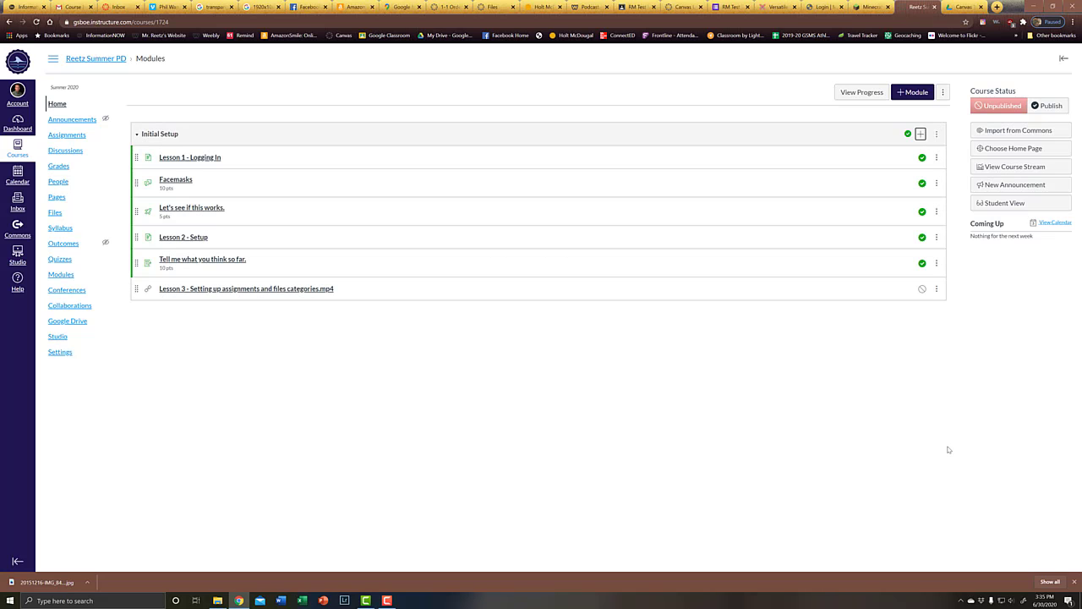
- Publish the Lesson 3 video item in the Initial Setup module and open it
left_click(922, 291)
left_click(215, 290)
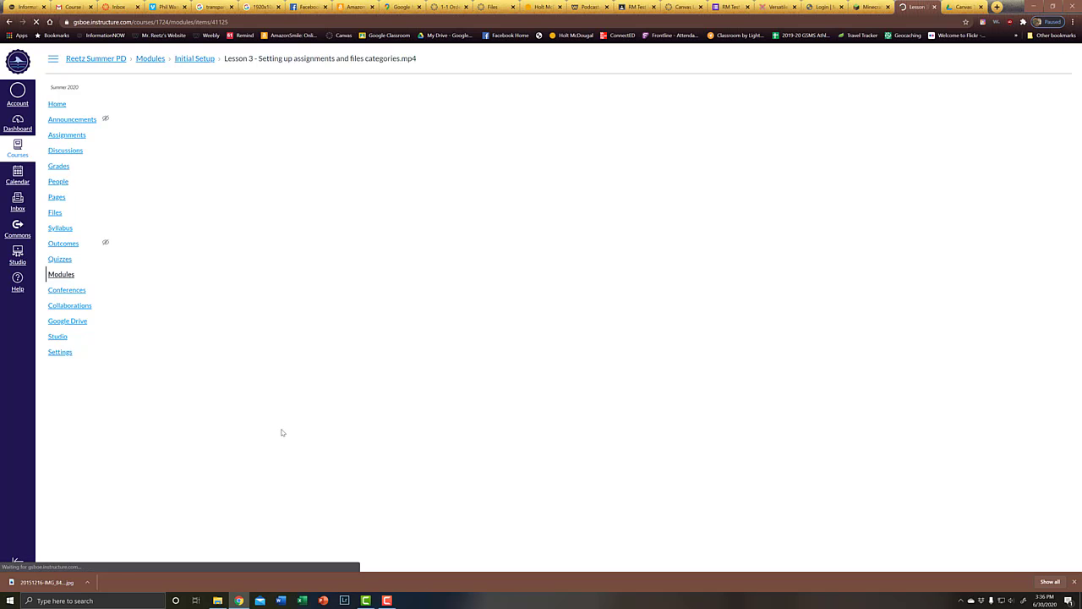